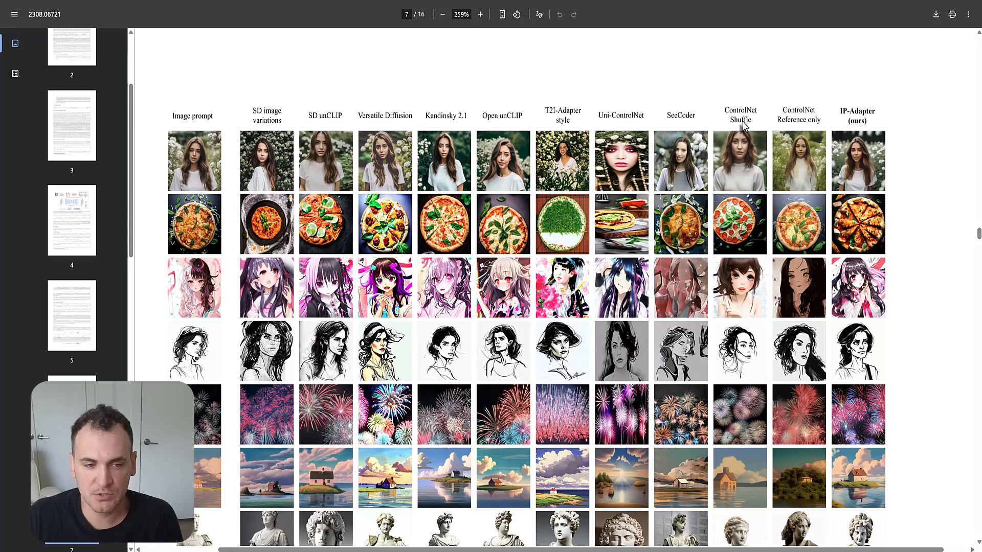
Switch from the paper to ComfyUI's W3-ControlNets workflow and examine its layout, including the checkpoint, prompt and sketch input nodes.
scroll(769, 57, down, 1)
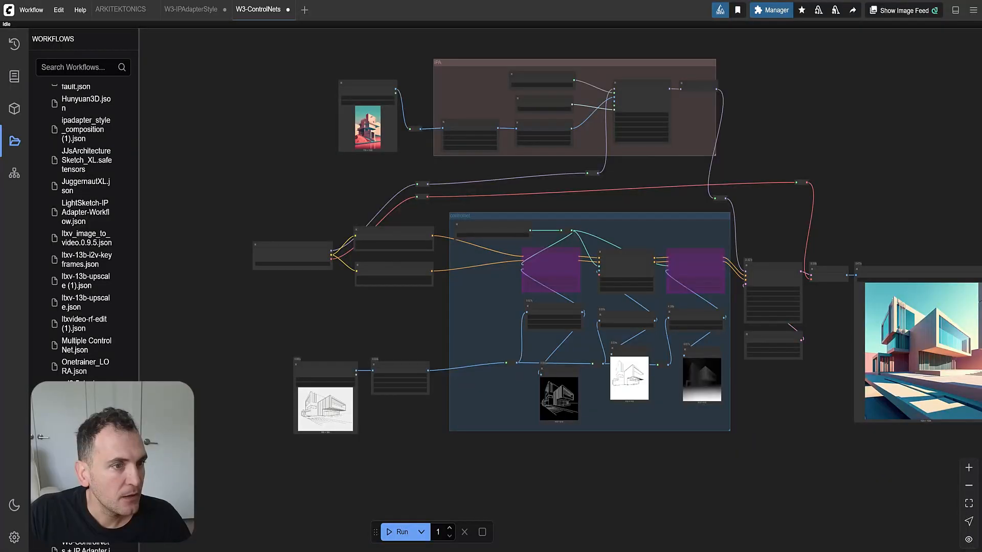
scroll(483, 211, up, 3)
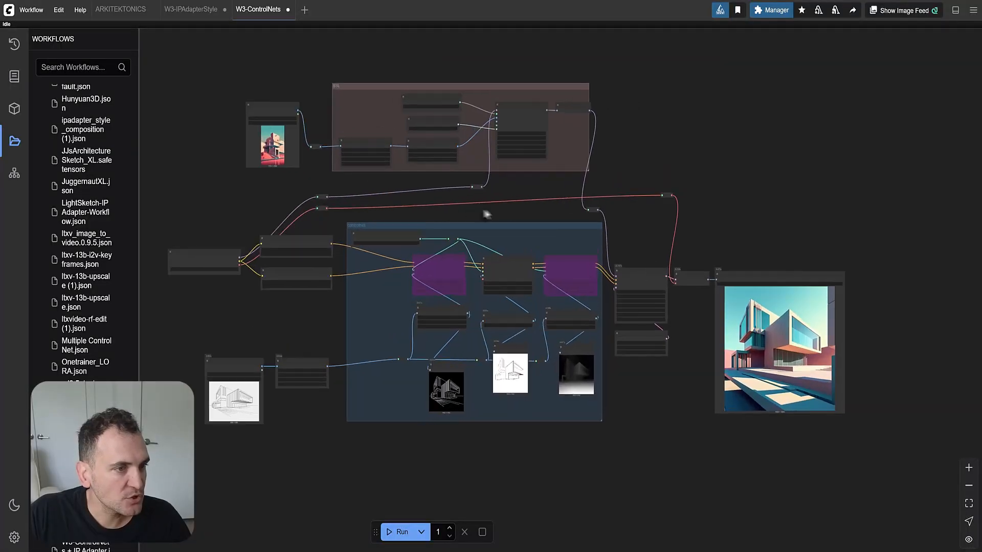
drag(486, 212, 553, 216)
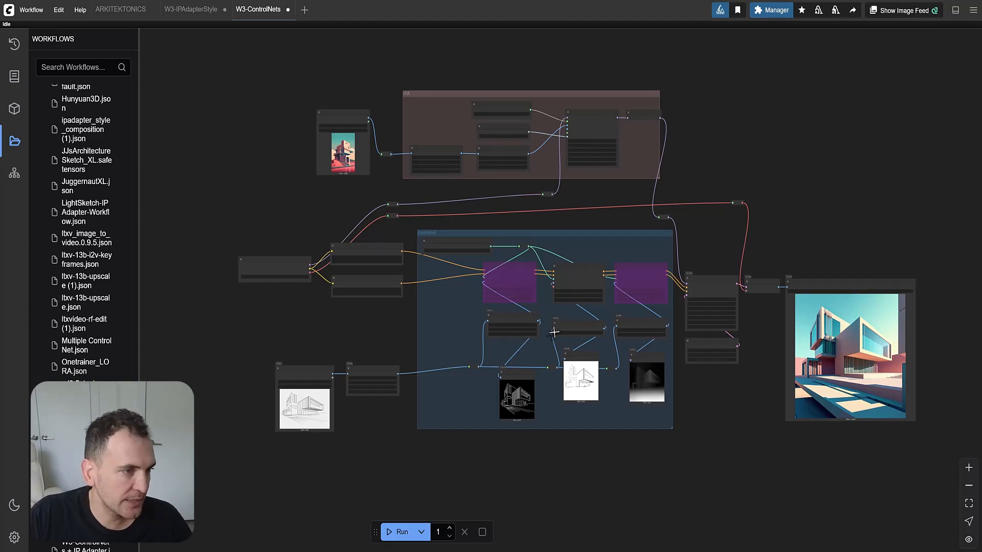
scroll(526, 327, up, 1)
drag(526, 328, 513, 336)
scroll(241, 418, up, 3)
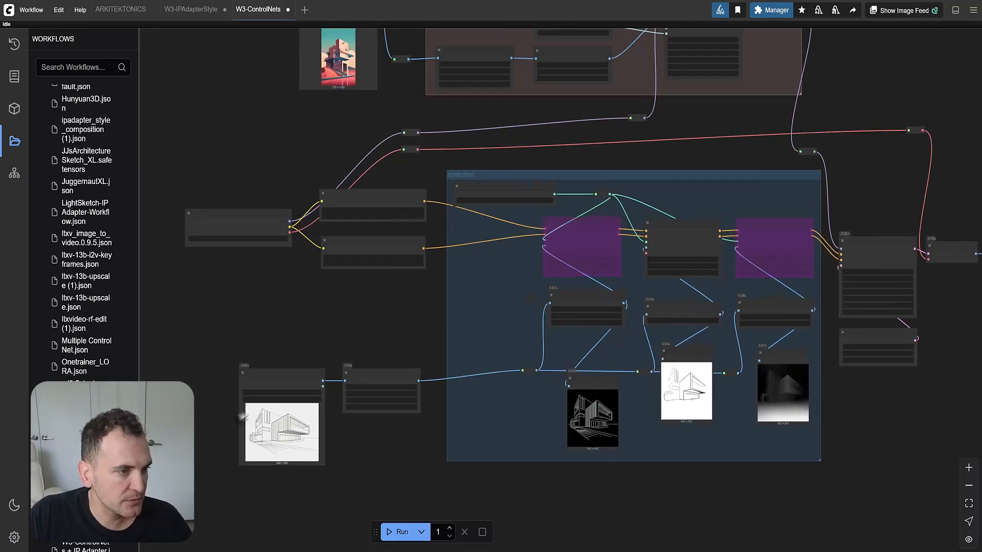
scroll(336, 339, up, 3)
drag(338, 339, 420, 307)
scroll(264, 197, up, 3)
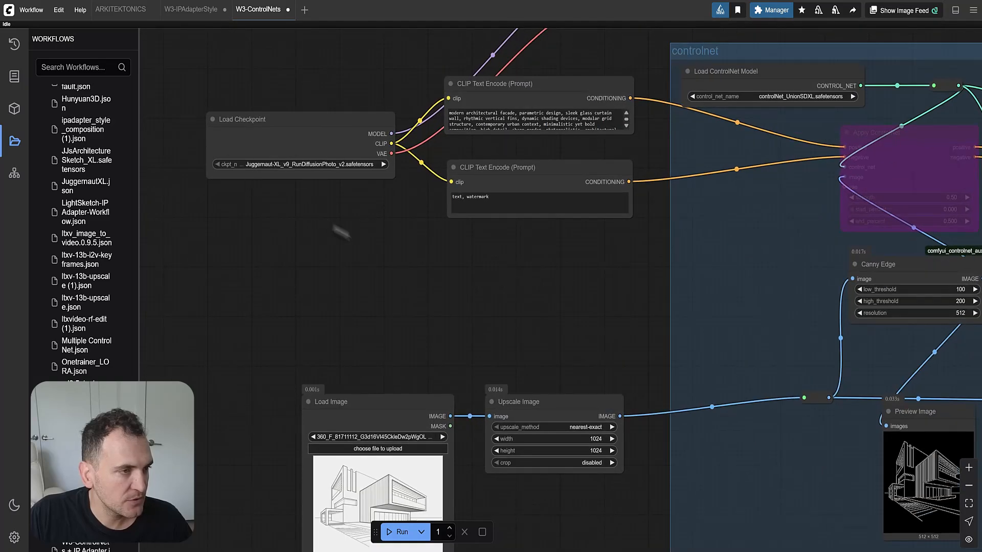
drag(340, 230, 315, 200)
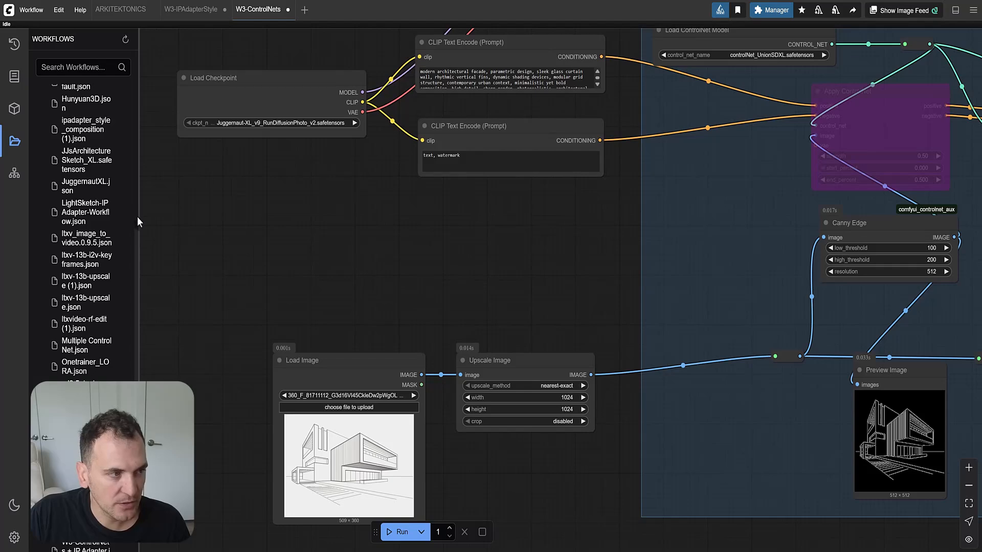
Hide the workflows list to free up canvas space.
drag(137, 216, 133, 216)
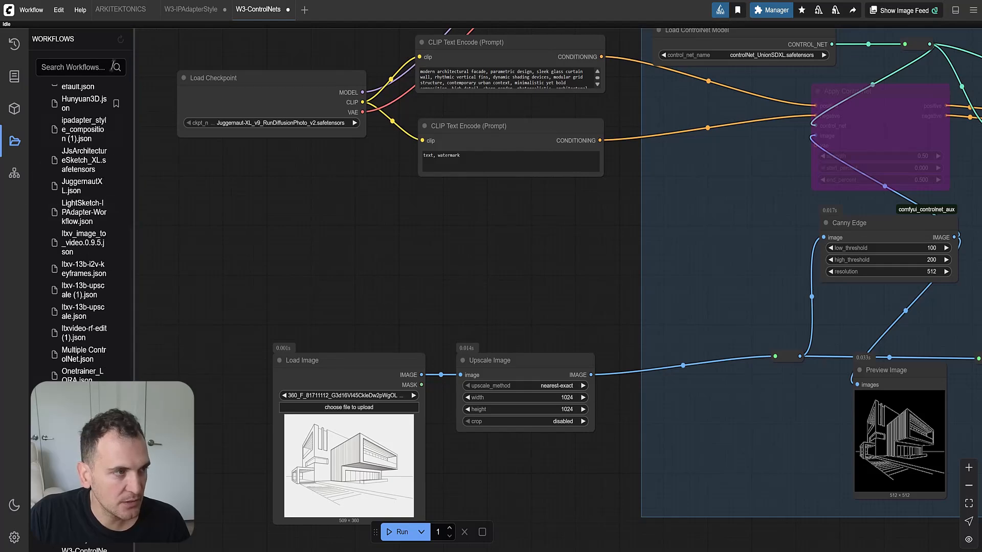
click(10, 142)
Examine the controlnet group's Canny Edge, Scribble Lines and Depth Anything nodes together with their preview images.
scroll(262, 249, down, 2)
drag(407, 269, 214, 248)
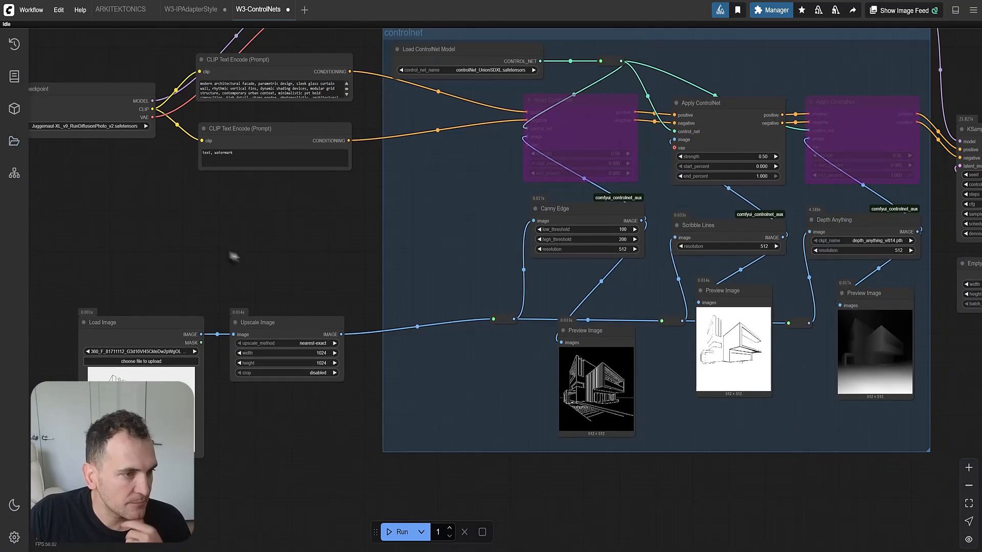
scroll(331, 204, down, 2)
drag(331, 203, 280, 239)
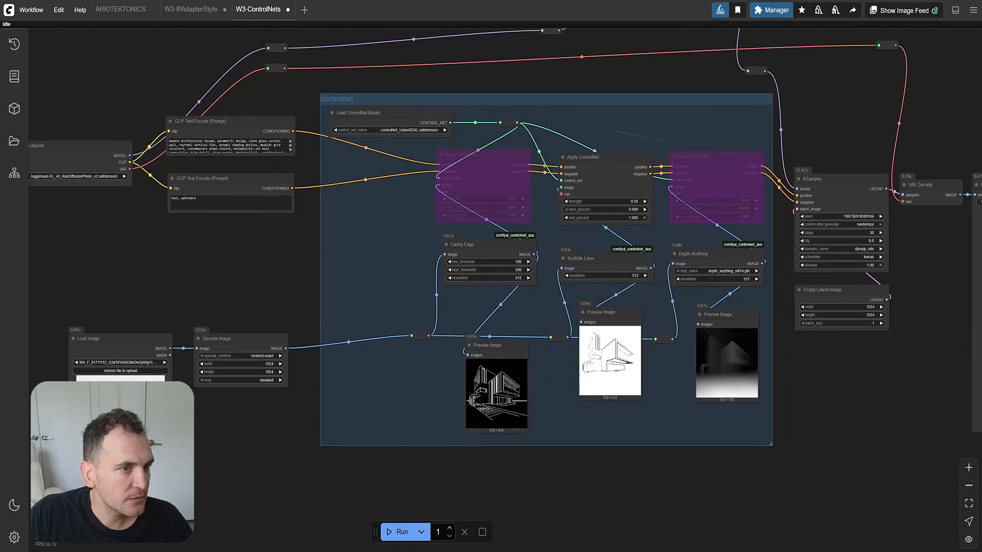
scroll(598, 357, up, 4)
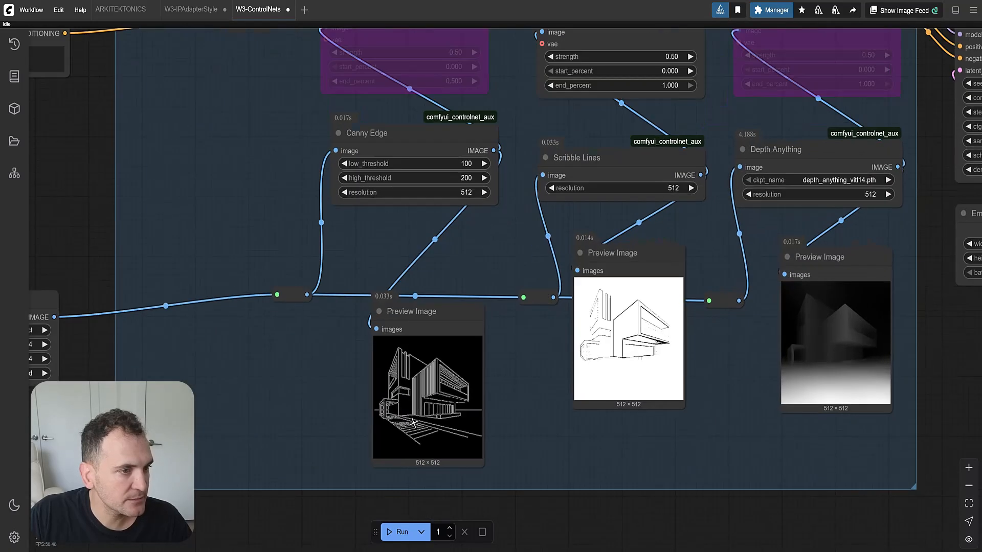
drag(617, 415, 517, 471)
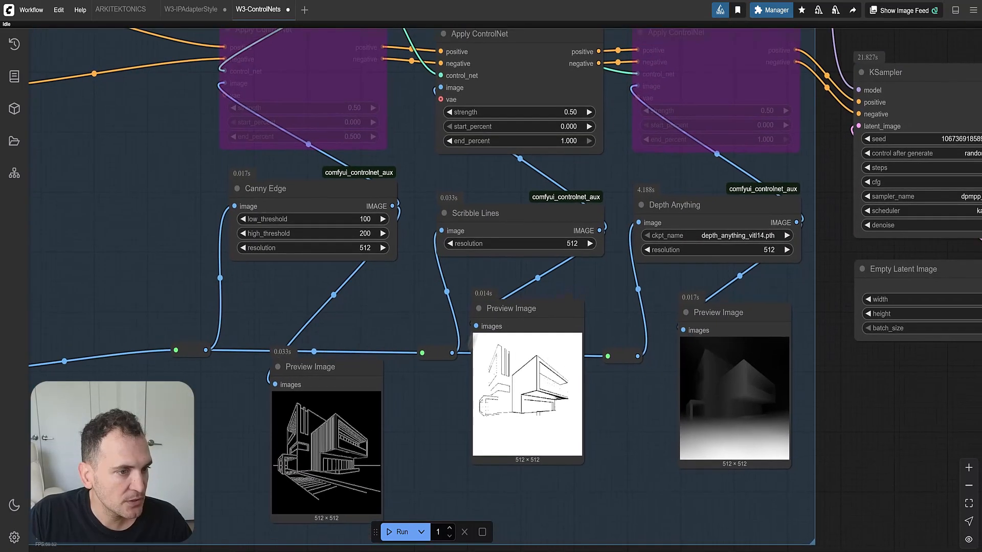
scroll(543, 395, down, 1)
scroll(544, 394, down, 1)
scroll(544, 395, up, 1)
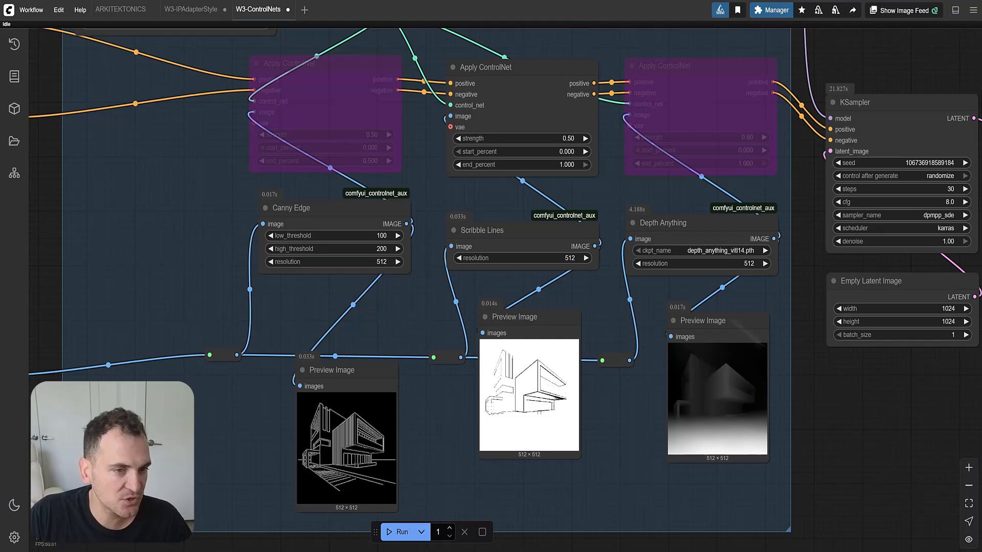
Examine the IPA group from the style reference image through Upscale Image and Prep Image For ClipVision to the model and CLIP Vision loaders.
scroll(705, 394, down, 8)
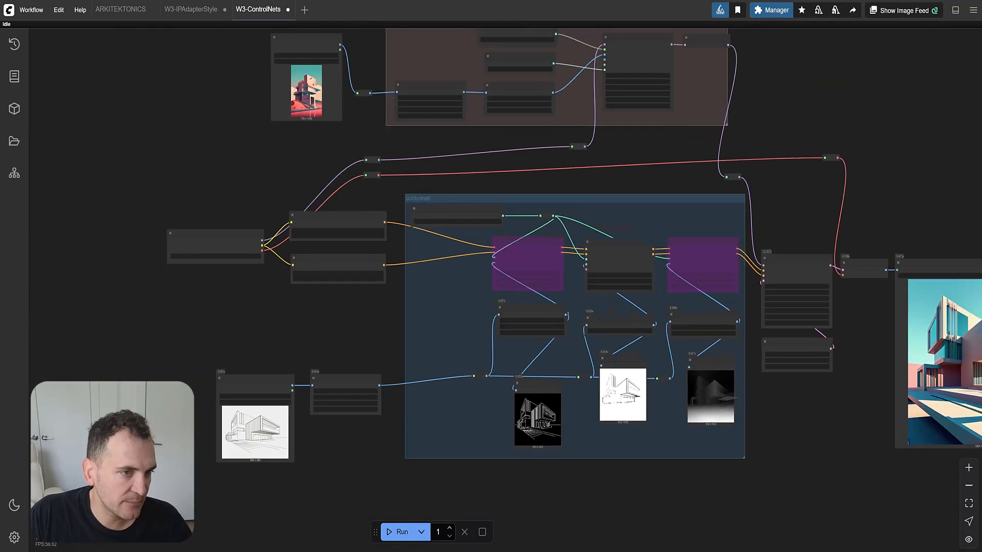
drag(772, 407, 744, 409)
drag(486, 169, 591, 417)
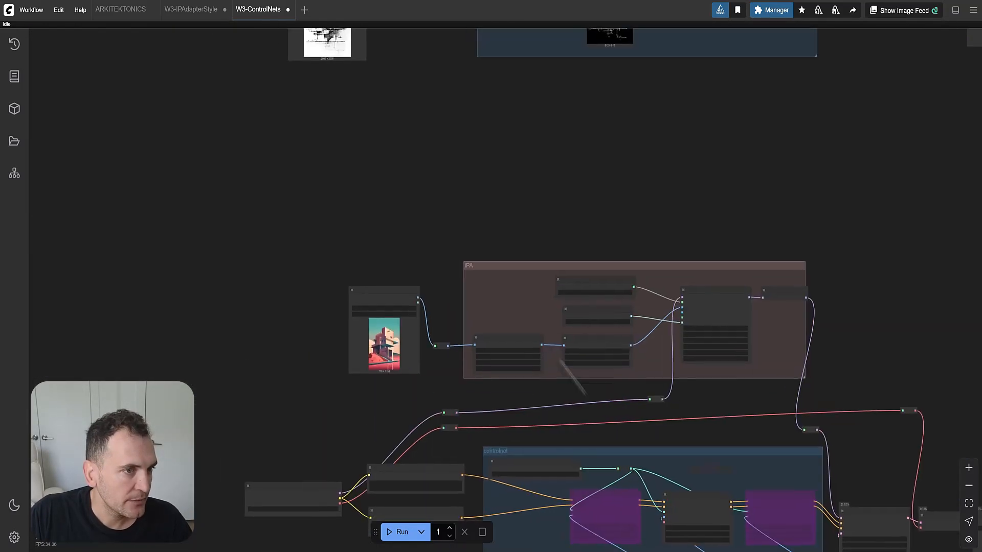
scroll(545, 342, up, 5)
scroll(334, 372, up, 3)
scroll(306, 259, up, 2)
scroll(262, 249, down, 3)
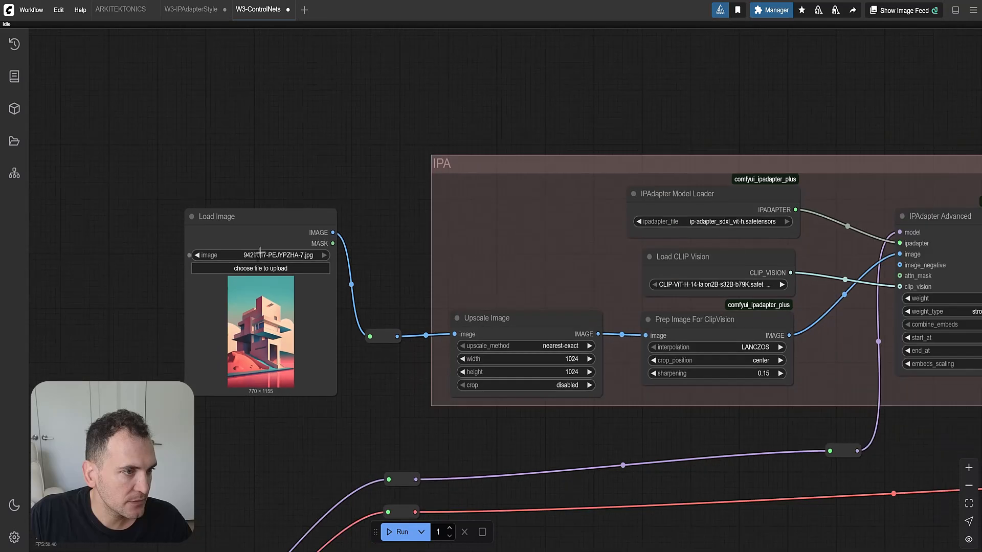
scroll(297, 314, up, 1)
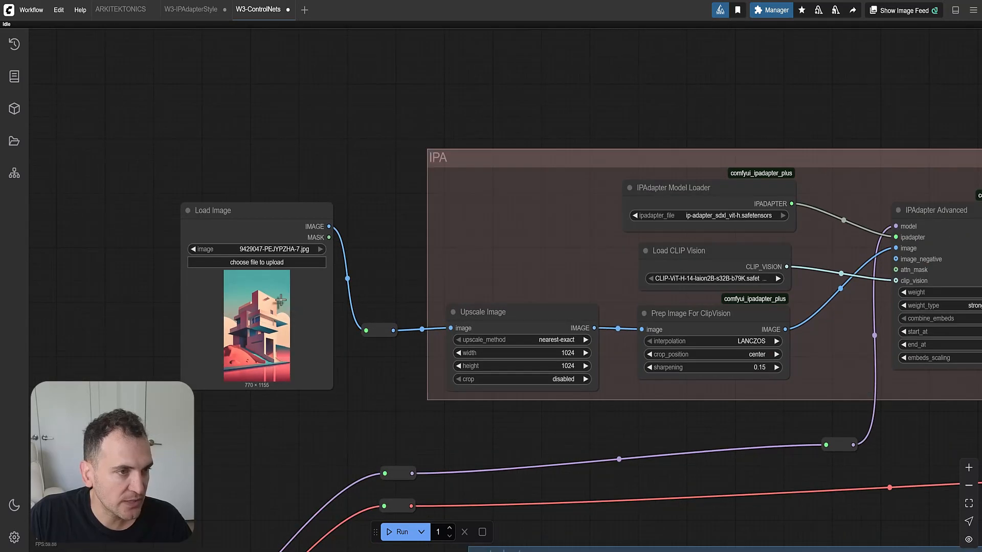
scroll(252, 270, up, 3)
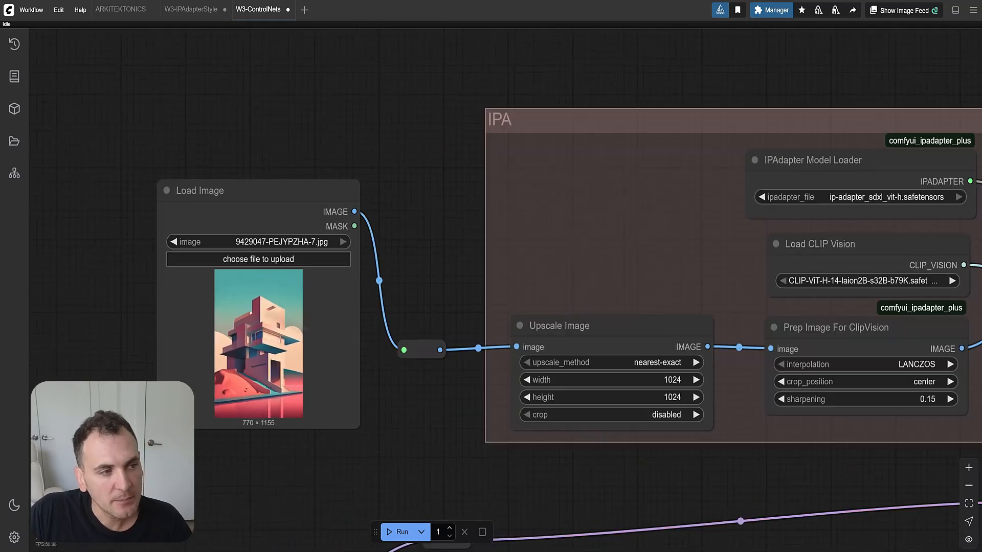
drag(344, 342, 266, 344)
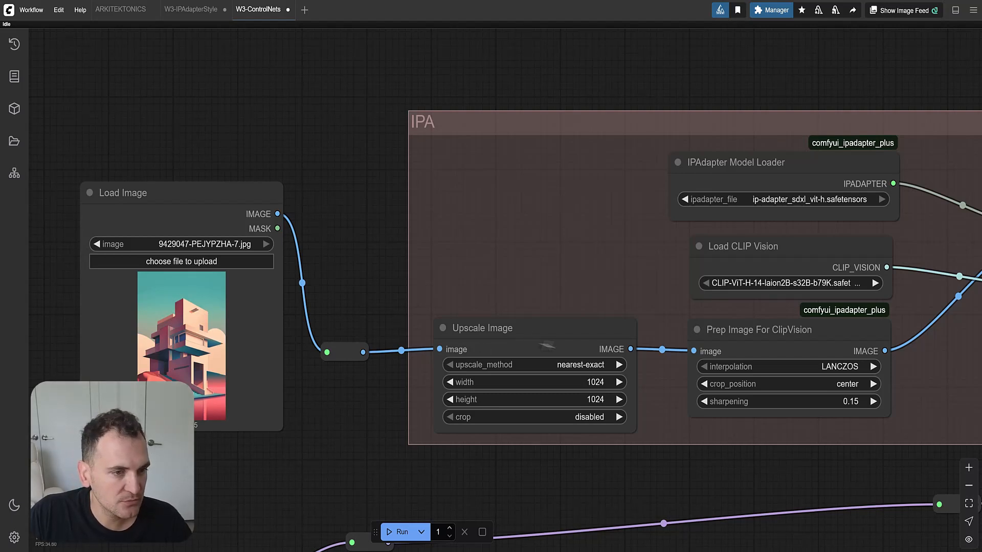
drag(645, 447, 379, 358)
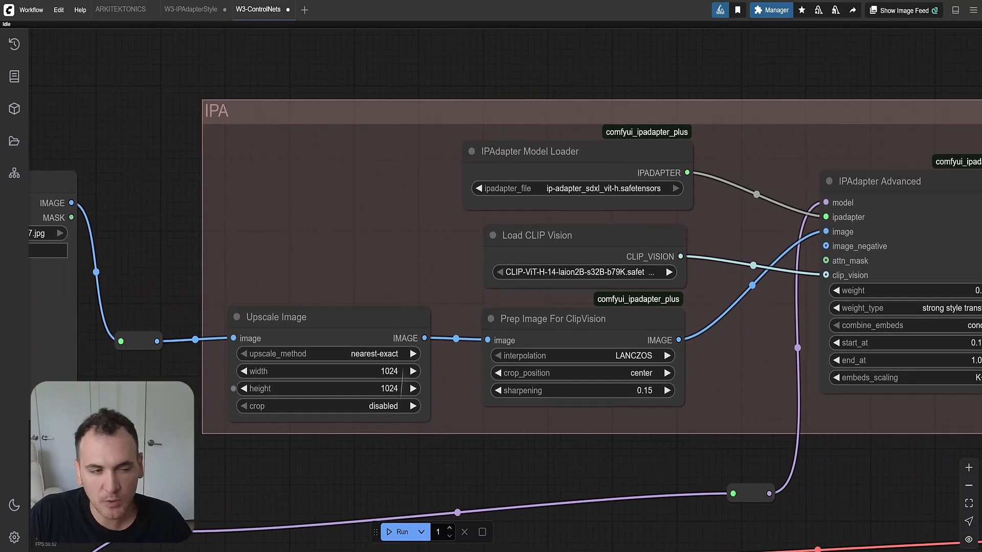
drag(519, 450, 414, 469)
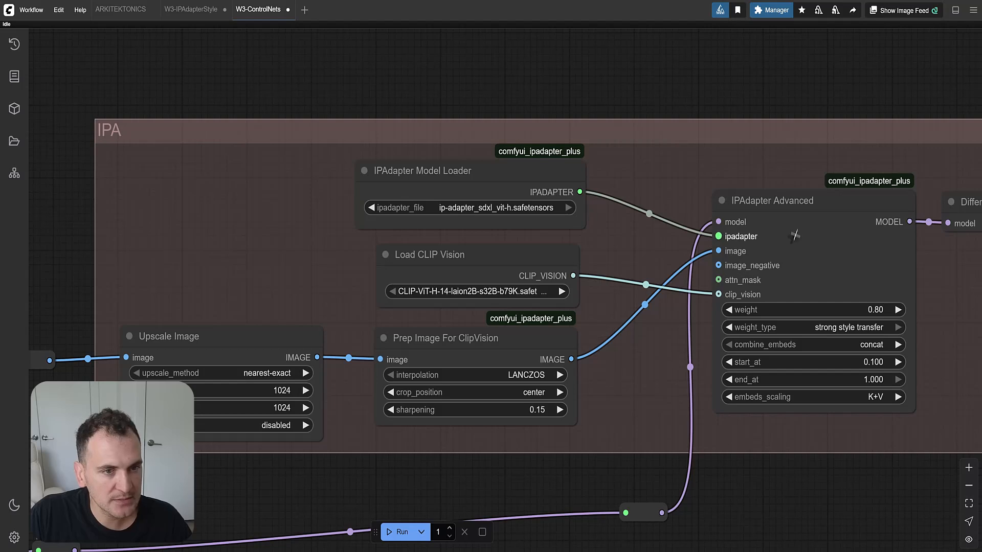
drag(791, 288, 735, 323)
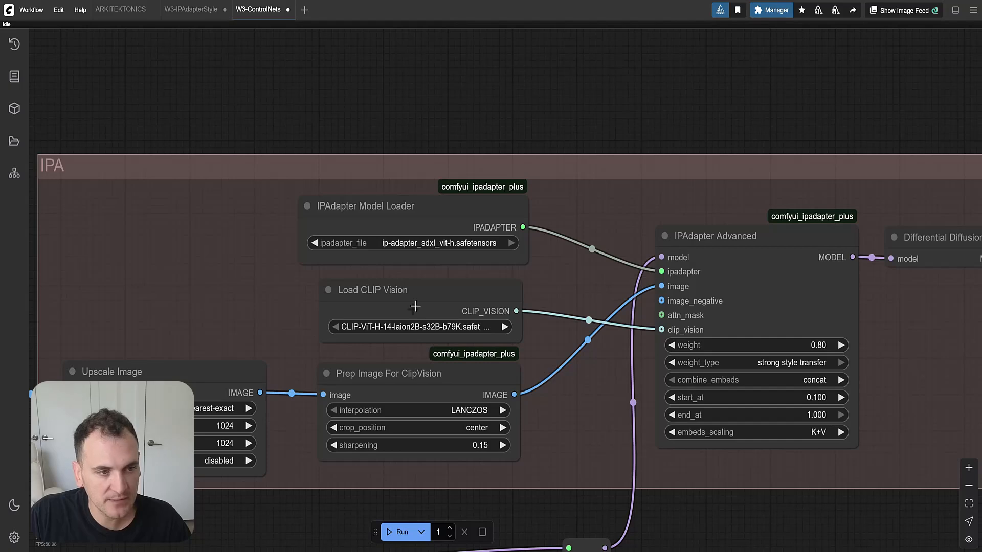
Review the IPAdapter Advanced node's weight, start and end settings and its available weight types.
drag(787, 307, 580, 241)
scroll(553, 299, up, 2)
scroll(547, 296, up, 2)
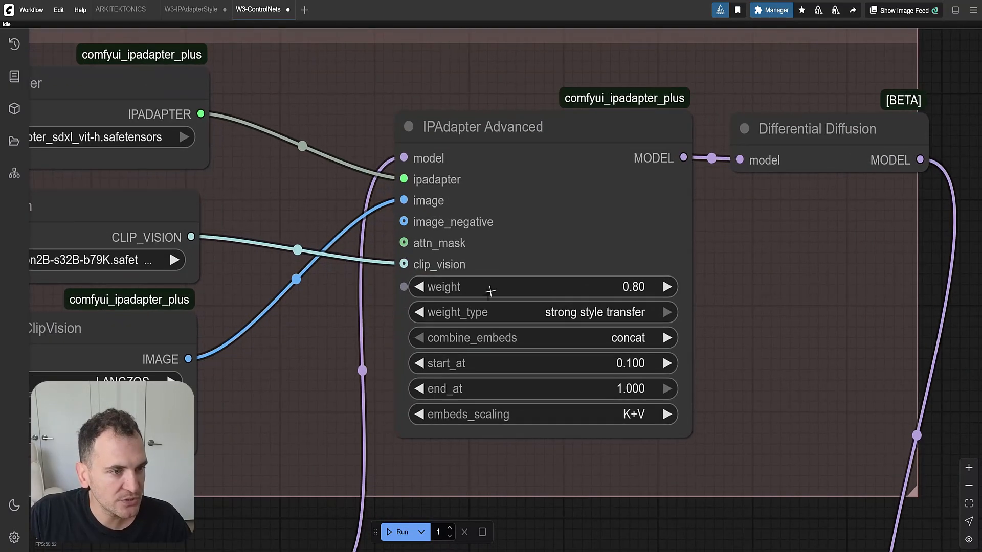
scroll(604, 350, down, 2)
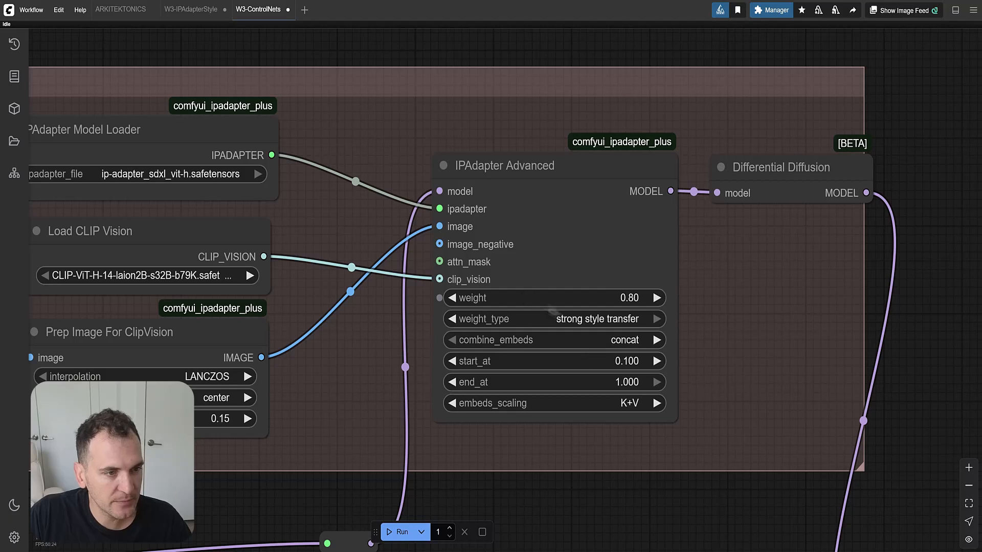
click(592, 317)
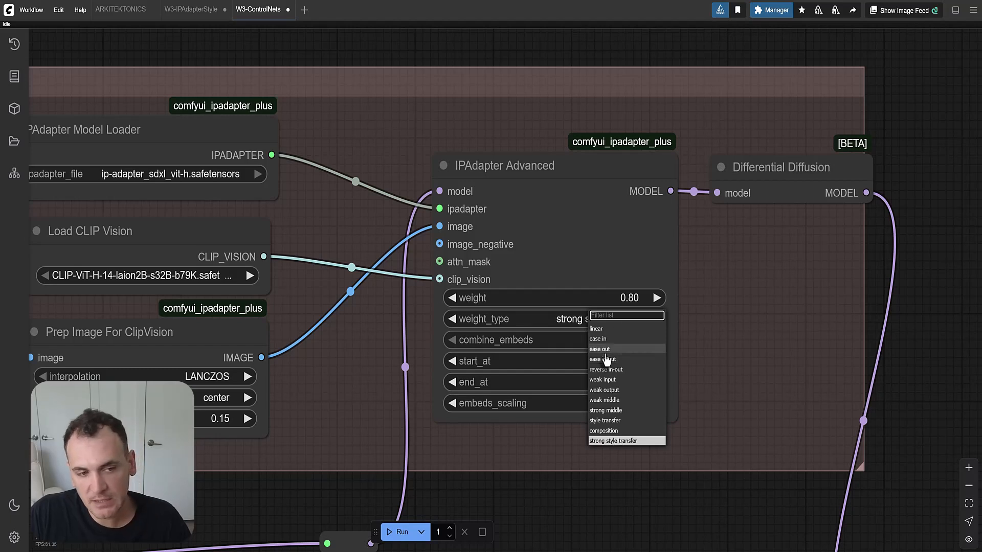
click(604, 302)
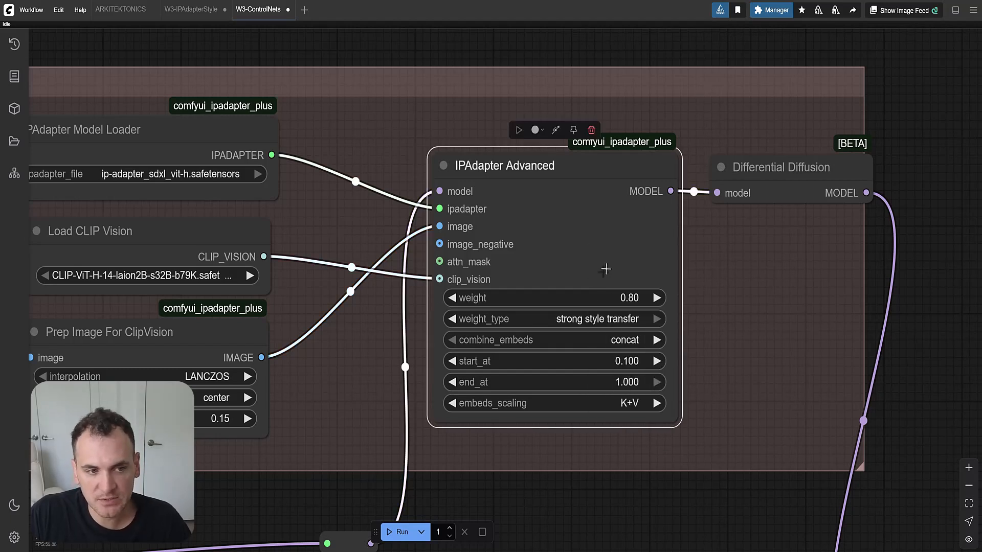
scroll(606, 269, down, 1)
scroll(616, 339, up, 2)
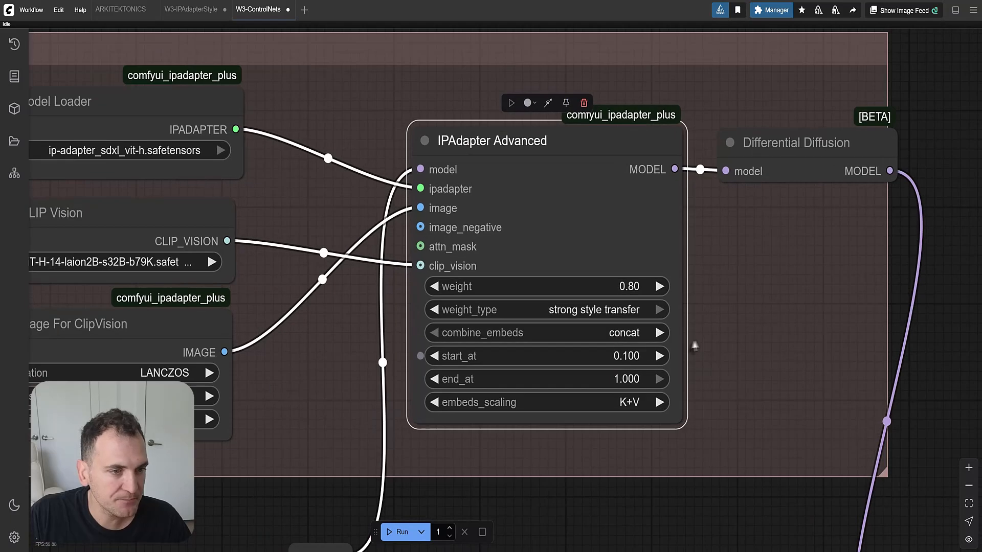
drag(693, 345, 671, 349)
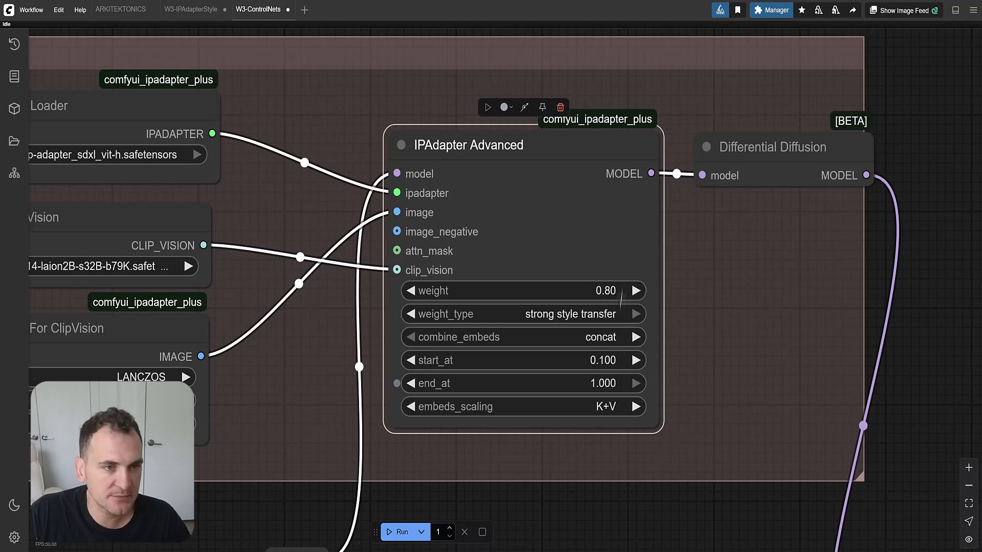
Bypass the IPAdapter Advanced node in the IPA group.
scroll(613, 276, down, 5)
drag(694, 228, 635, 93)
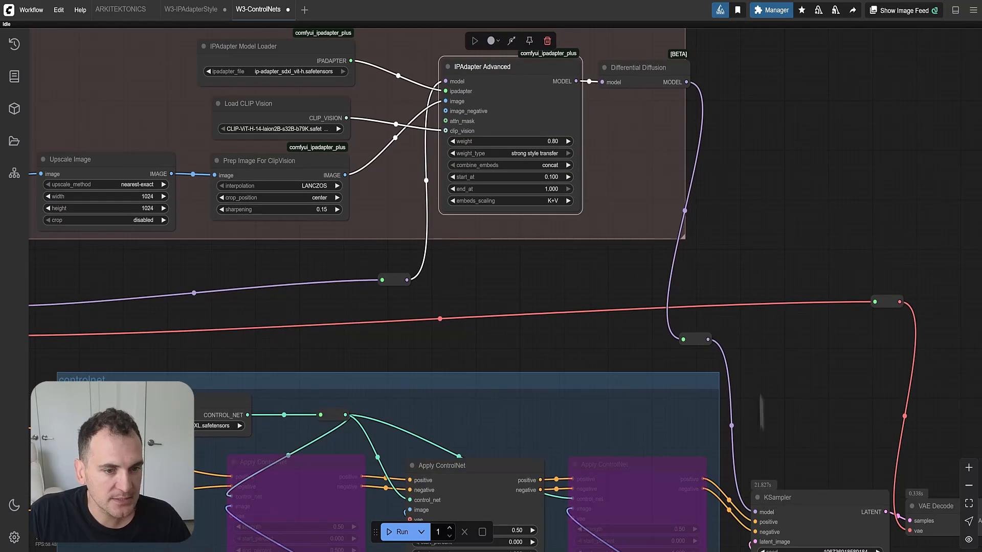
drag(761, 412, 747, 255)
scroll(717, 312, down, 2)
scroll(717, 316, down, 4)
drag(517, 234, 578, 237)
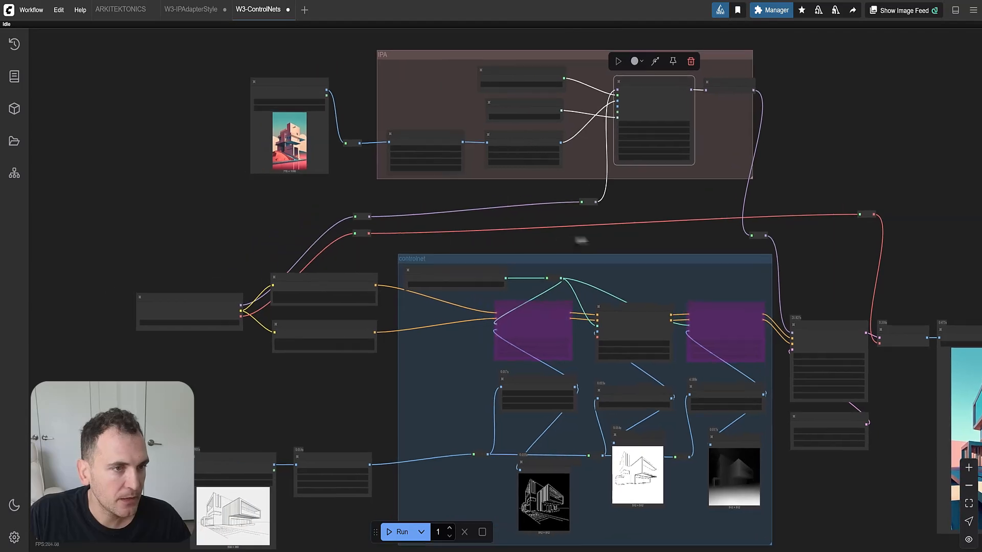
scroll(335, 240, up, 5)
scroll(426, 234, down, 2)
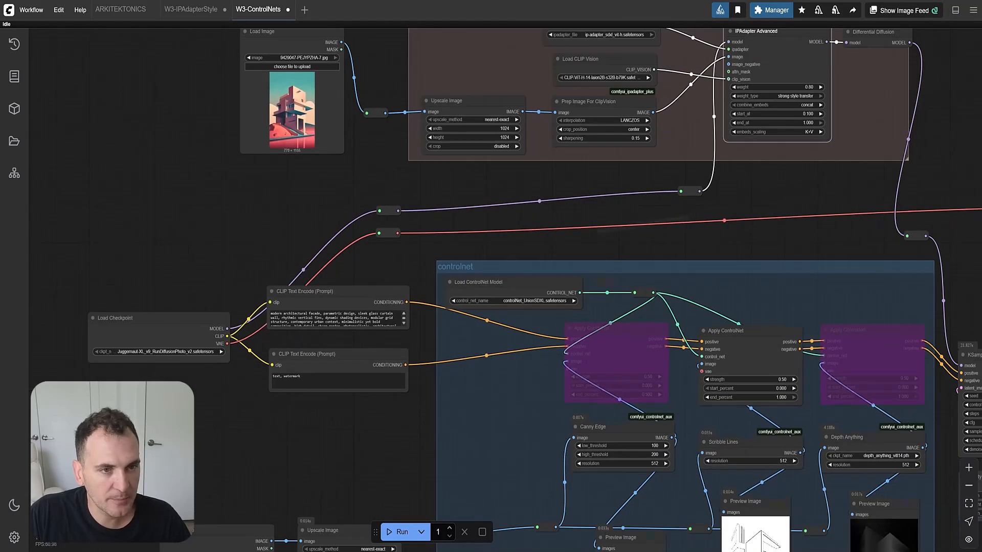
drag(698, 245, 598, 371)
click(679, 135)
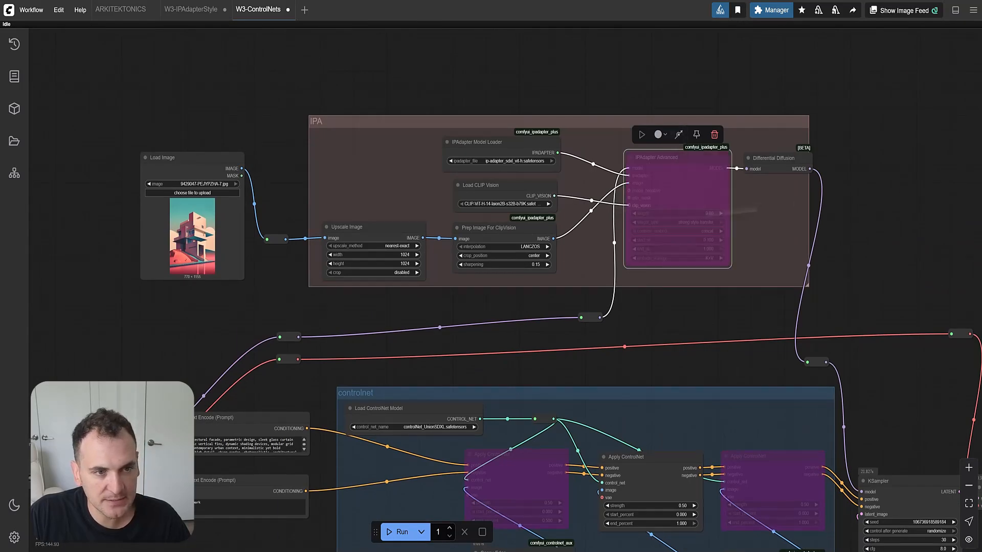
Re-enable the bypassed Apply ControlNet node that is fed by Canny Edge.
scroll(568, 272, down, 3)
drag(587, 520, 561, 283)
drag(390, 252, 438, 382)
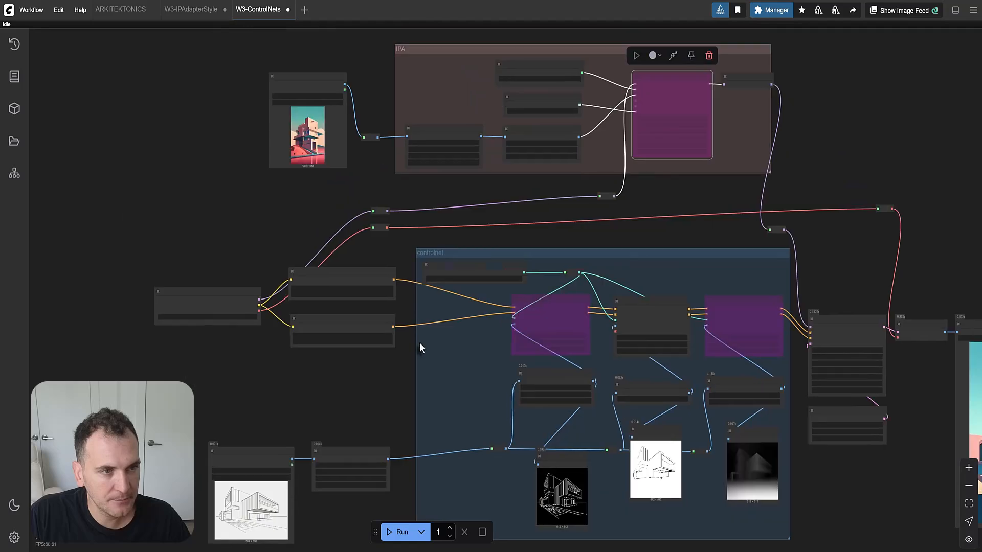
drag(539, 364, 487, 228)
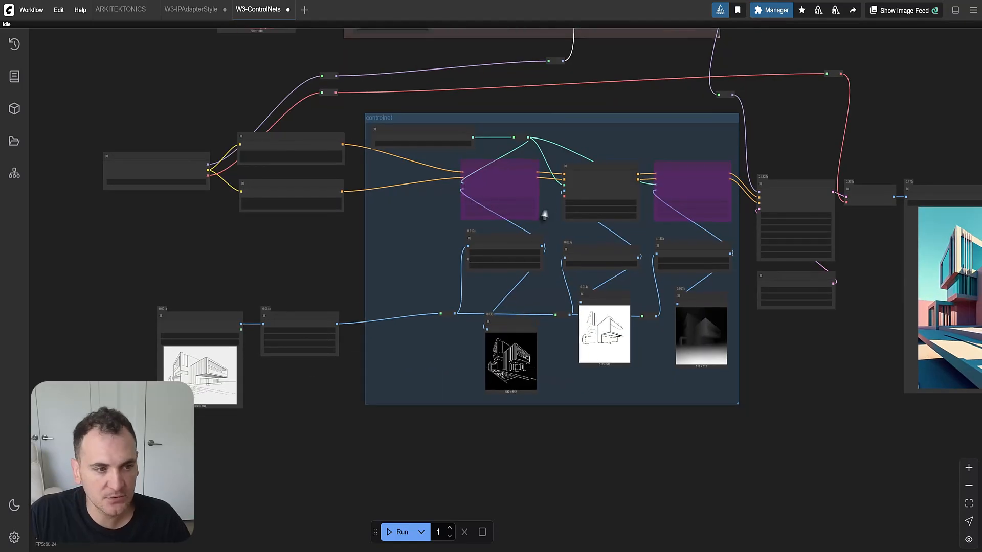
scroll(542, 213, up, 3)
click(508, 160)
click(486, 126)
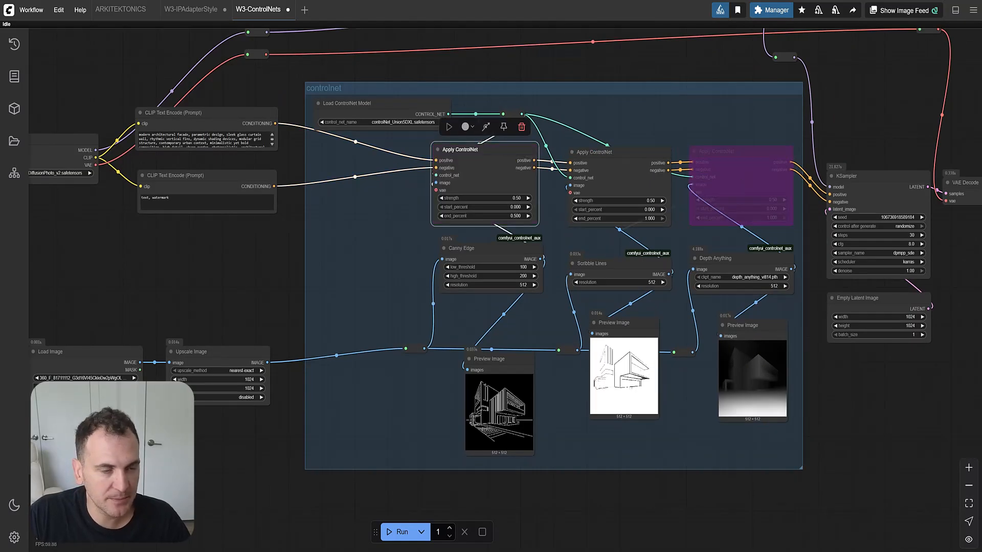
Bypass the Apply ControlNet node that is fed by Scribble Lines.
scroll(492, 153, up, 2)
click(639, 180)
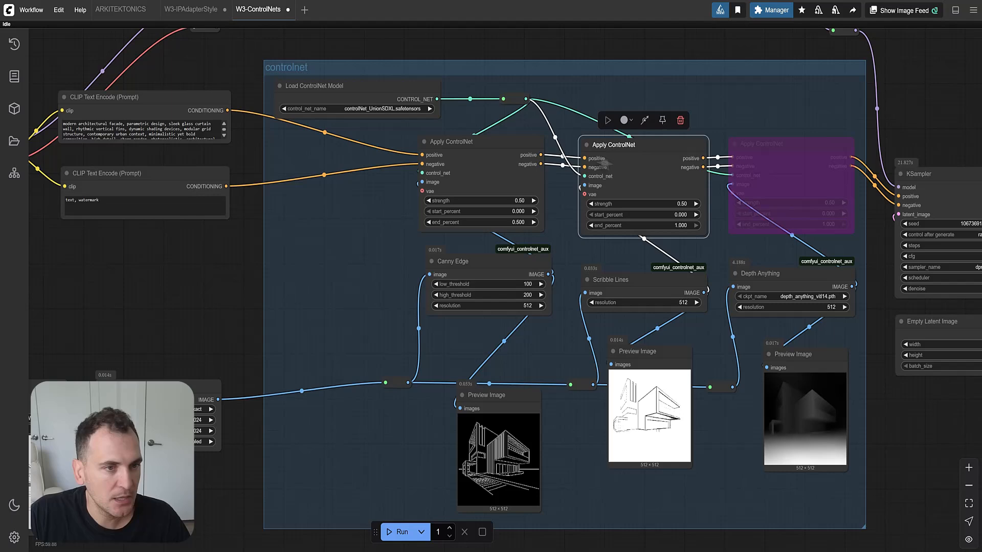
click(644, 117)
Set end_percent to 1 on the Apply ControlNet node fed by Canny Edge.
scroll(526, 186, down, 2)
drag(458, 292, 674, 318)
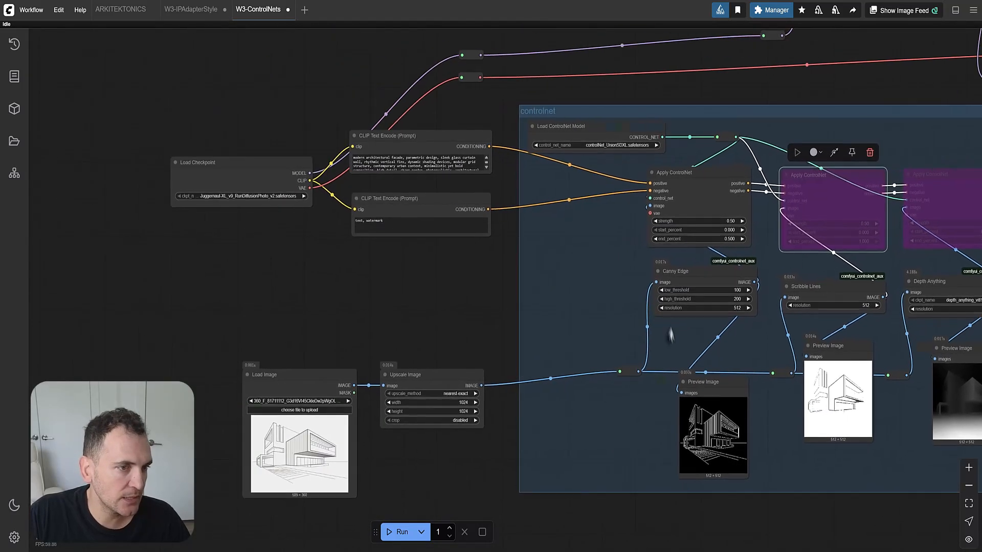
scroll(740, 311, up, 3)
scroll(724, 199, up, 4)
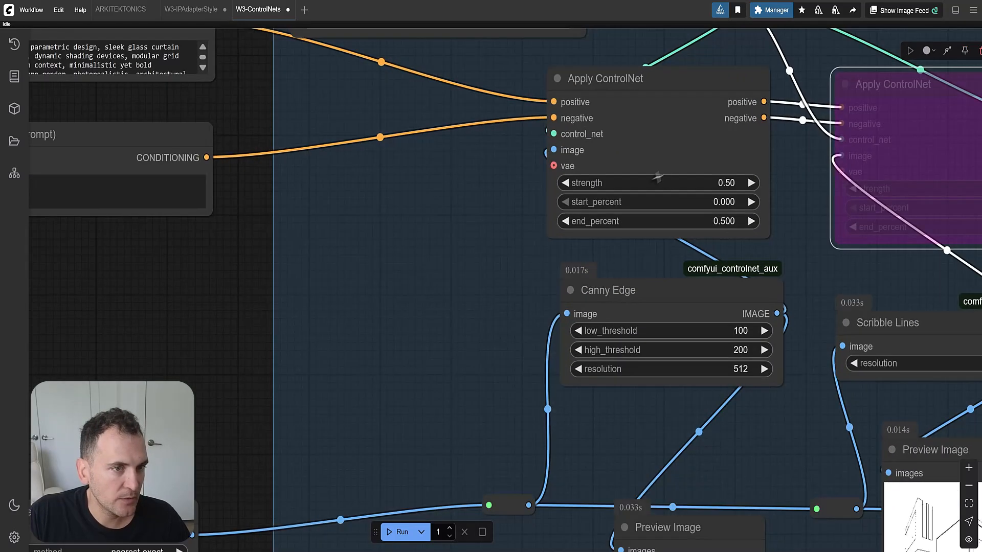
click(718, 221)
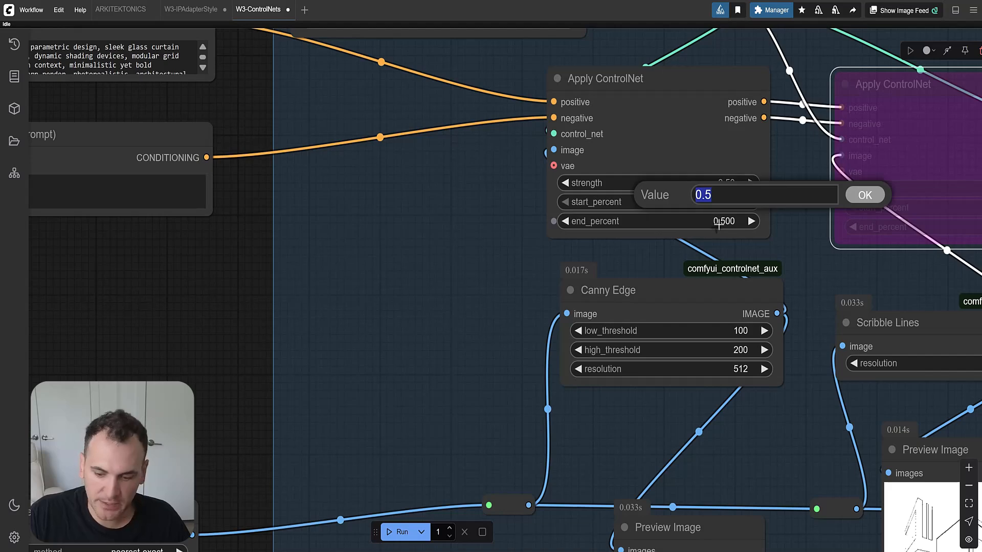
text(1)
key(Return)
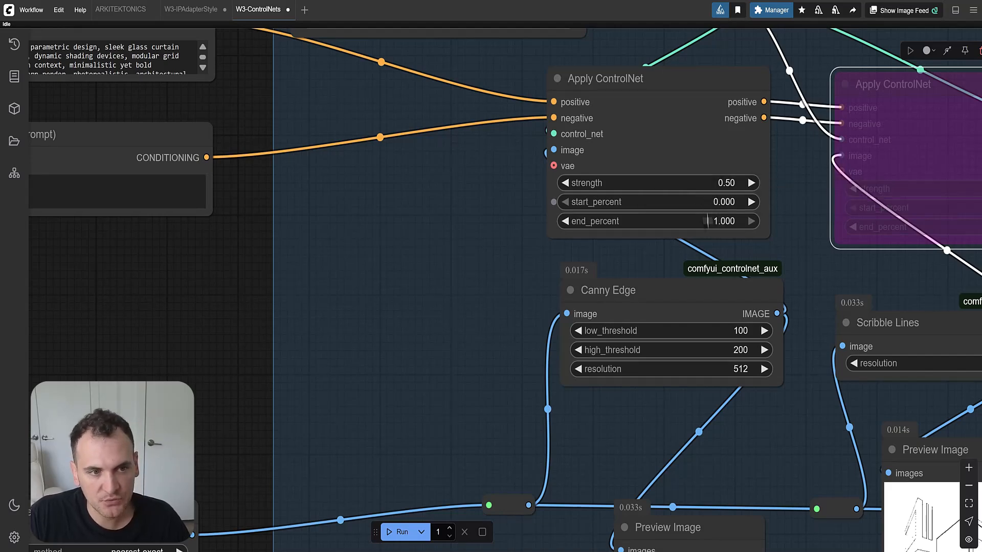
Shift the positive CLIP Text Encode node upward and enlarge it so the full architectural prompt can be read.
scroll(694, 179, down, 7)
drag(399, 148, 465, 174)
scroll(422, 102, up, 6)
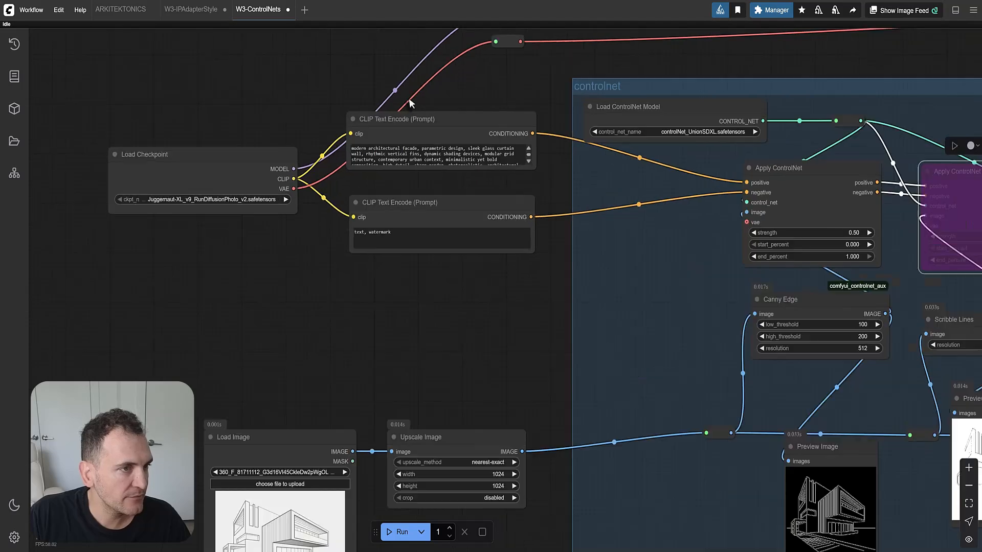
drag(444, 123, 444, 81)
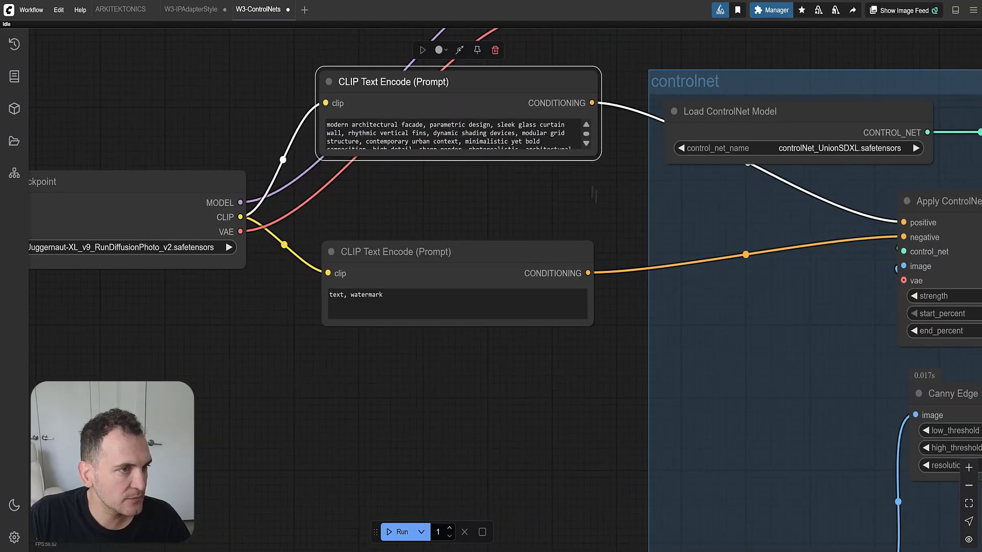
drag(593, 153, 588, 207)
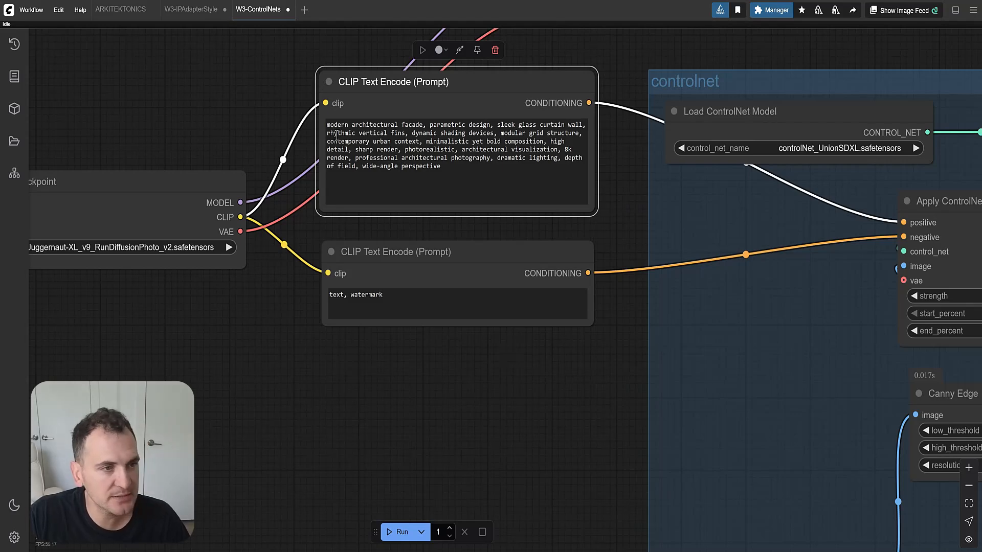
Check the KSampler settings and run the workflow with only the Canny ControlNet active.
scroll(358, 147, down, 9)
drag(539, 267, 310, 220)
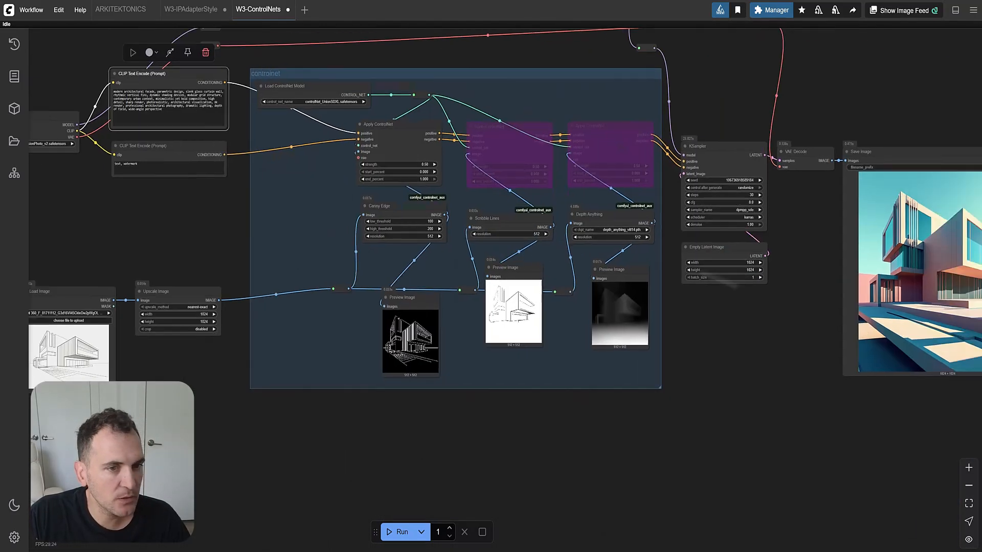
drag(772, 301, 633, 309)
scroll(639, 210, up, 3)
scroll(666, 234, up, 3)
drag(618, 237, 490, 216)
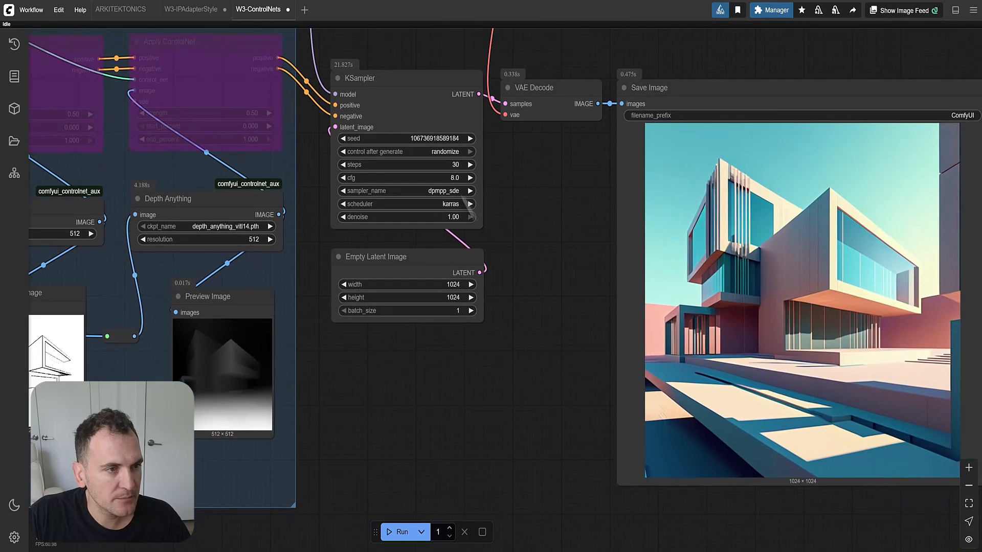
scroll(444, 363, down, 2)
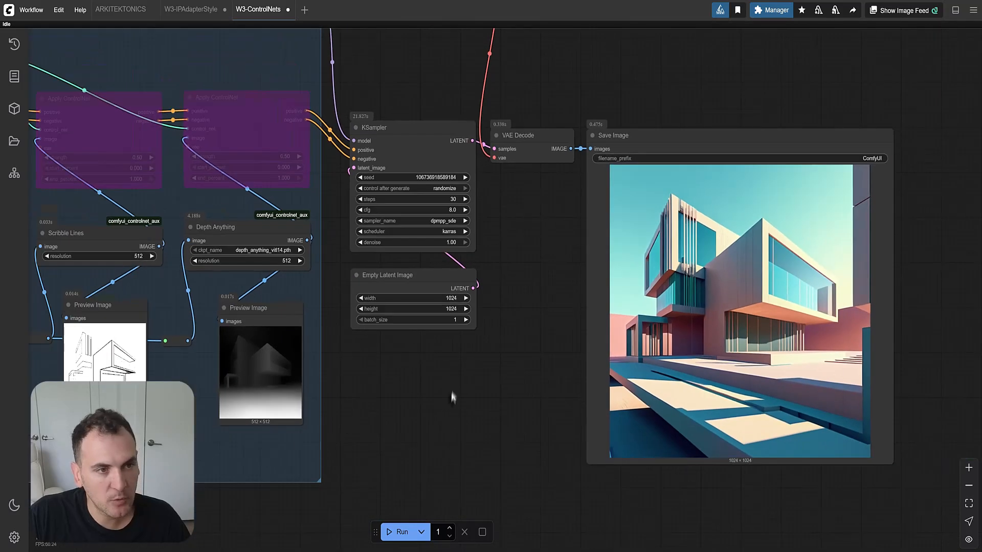
click(398, 531)
Review the graph during the render, from the sketch input and ControlNet group to the KSampler and Save Image nodes.
scroll(547, 271, down, 2)
scroll(547, 271, down, 2)
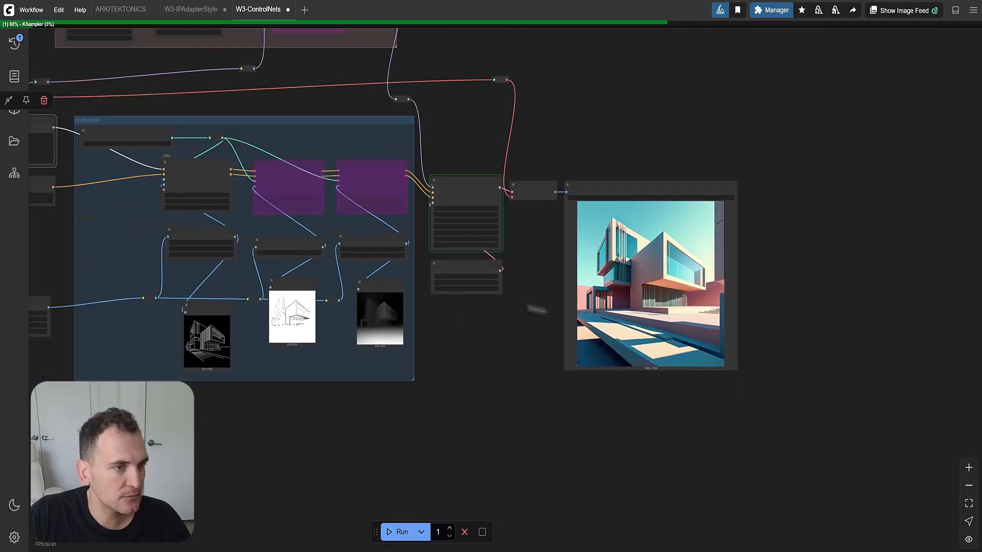
drag(236, 349, 460, 403)
drag(533, 154, 537, 214)
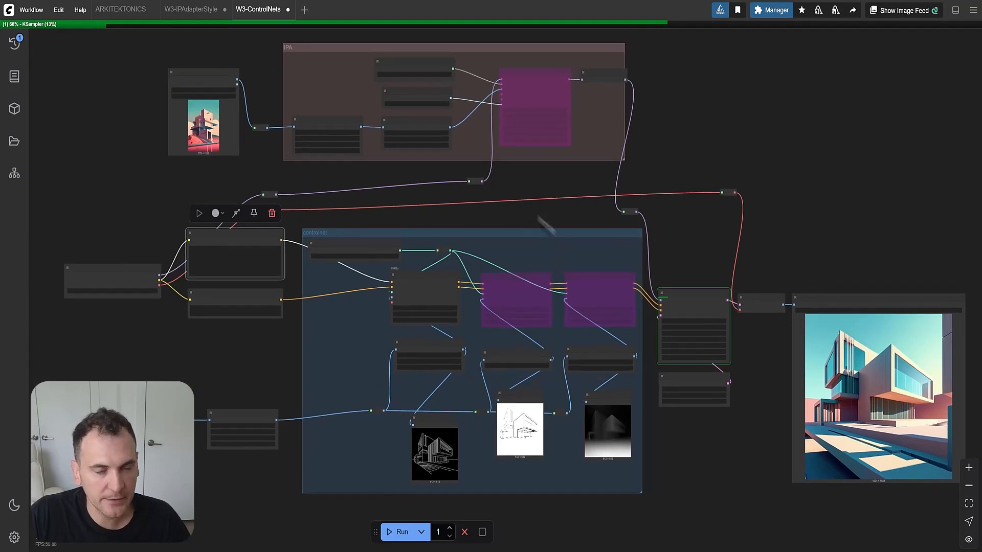
drag(736, 364, 714, 266)
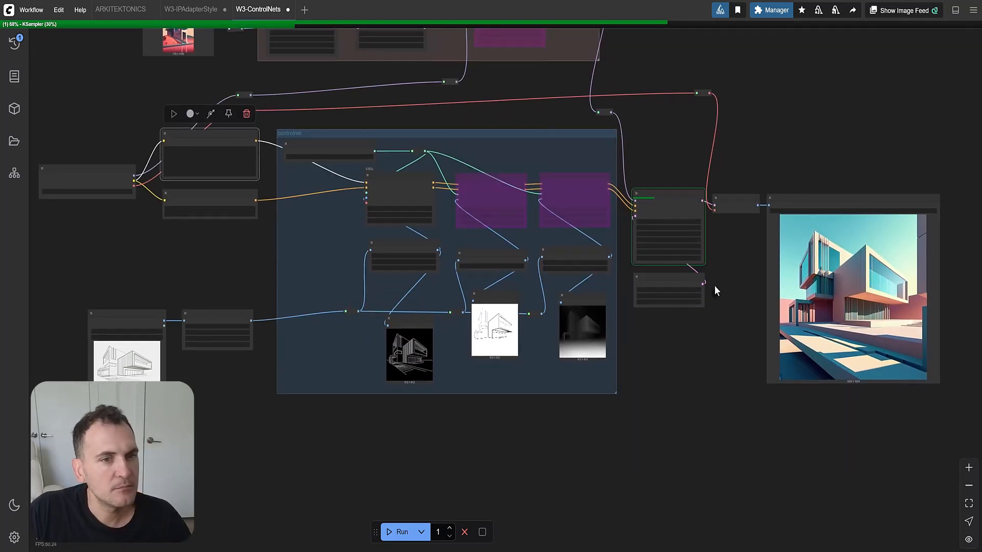
scroll(778, 244, up, 6)
drag(769, 272, 561, 245)
scroll(525, 266, down, 5)
drag(712, 264, 981, 223)
drag(221, 270, 482, 281)
scroll(375, 352, up, 6)
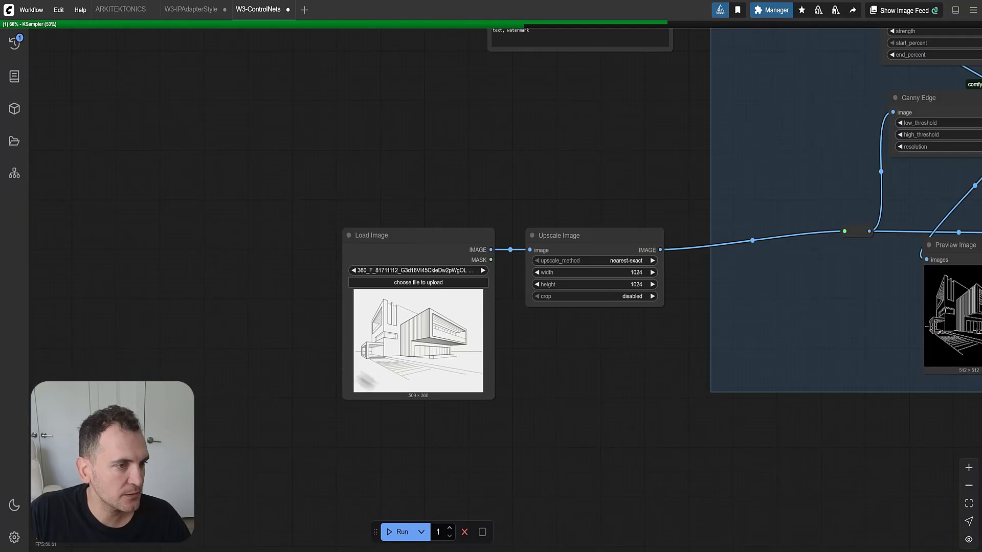
scroll(305, 309, down, 4)
drag(792, 355, 349, 331)
drag(886, 154, 679, 240)
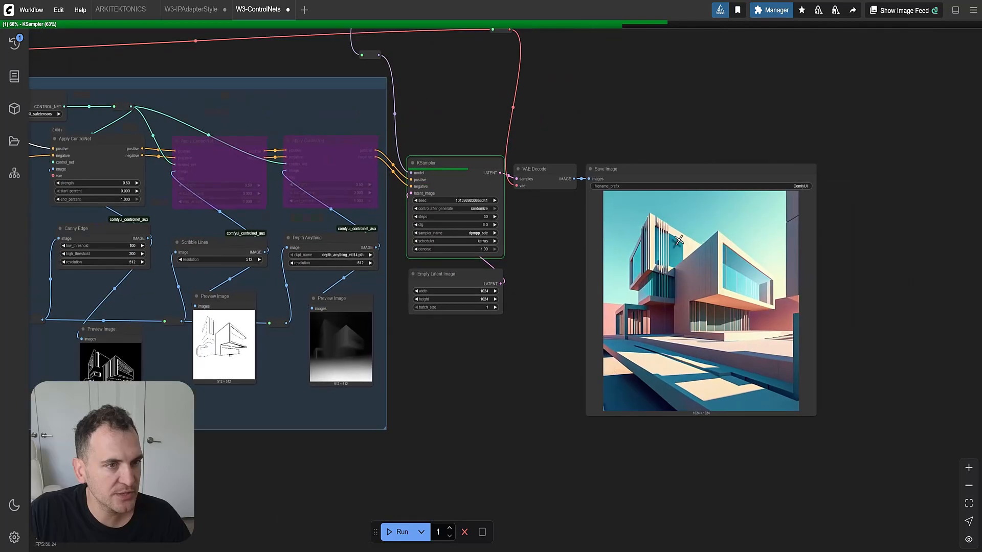
scroll(679, 240, up, 4)
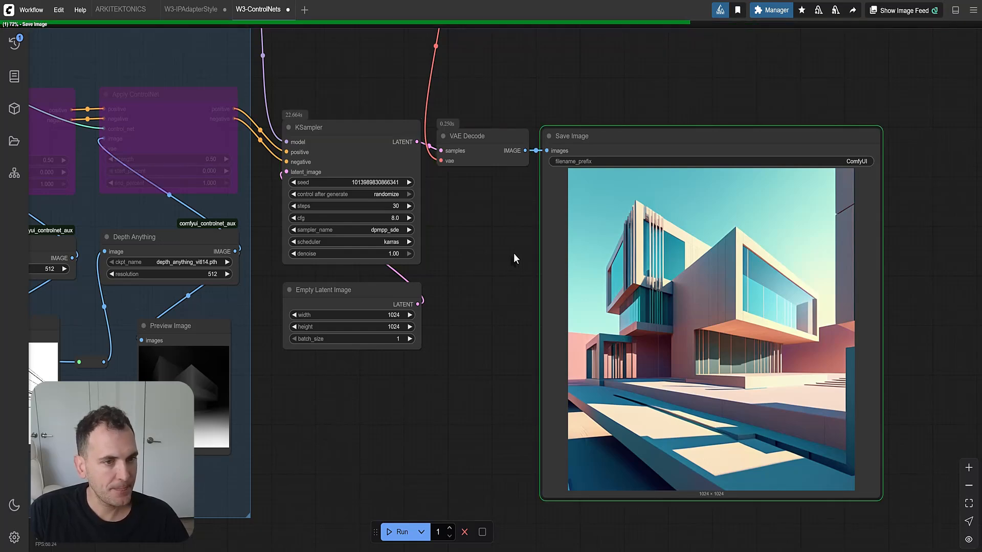
Move the Save Image node beneath the Canny preview and compare the new render with the edge map.
drag(530, 323, 632, 265)
scroll(613, 240, down, 5)
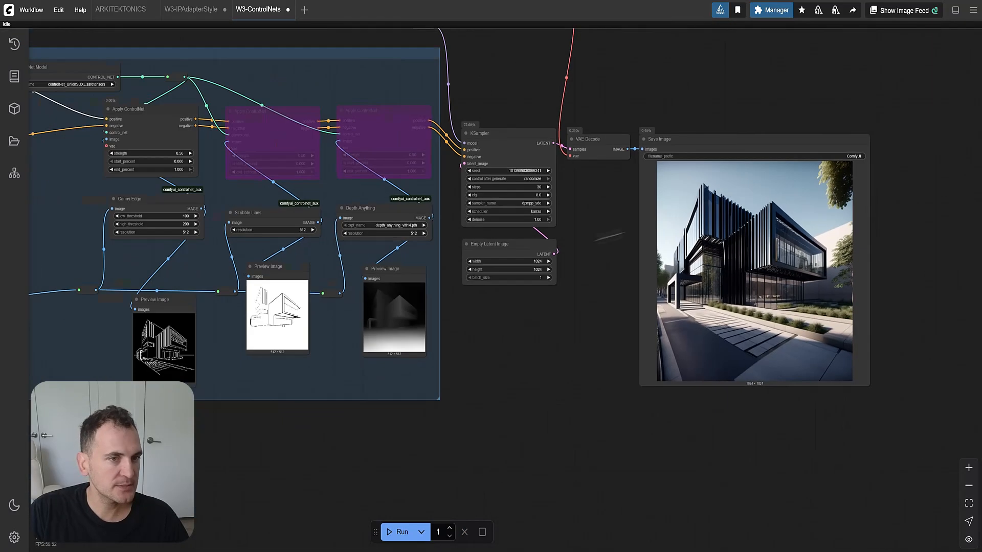
drag(613, 230, 775, 196)
scroll(843, 128, down, 5)
mouse_move(872, 107)
mouse_down()
mouse_move(843, 128)
mouse_move(463, 243)
mouse_move(484, 230)
mouse_move(661, 258)
mouse_up()
scroll(845, 141, down, 1)
scroll(461, 240, up, 5)
scroll(704, 302, up, 3)
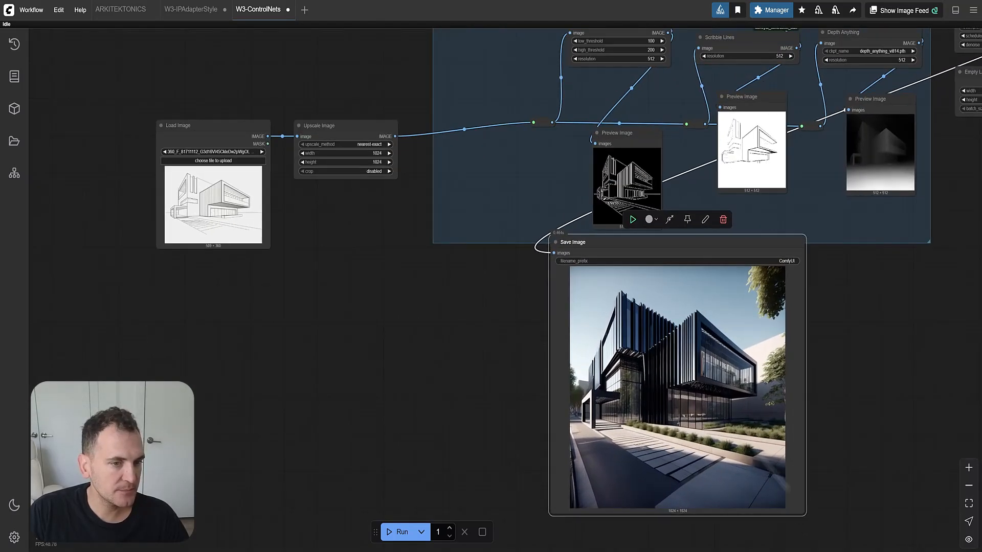
drag(819, 528, 762, 493)
scroll(598, 253, up, 3)
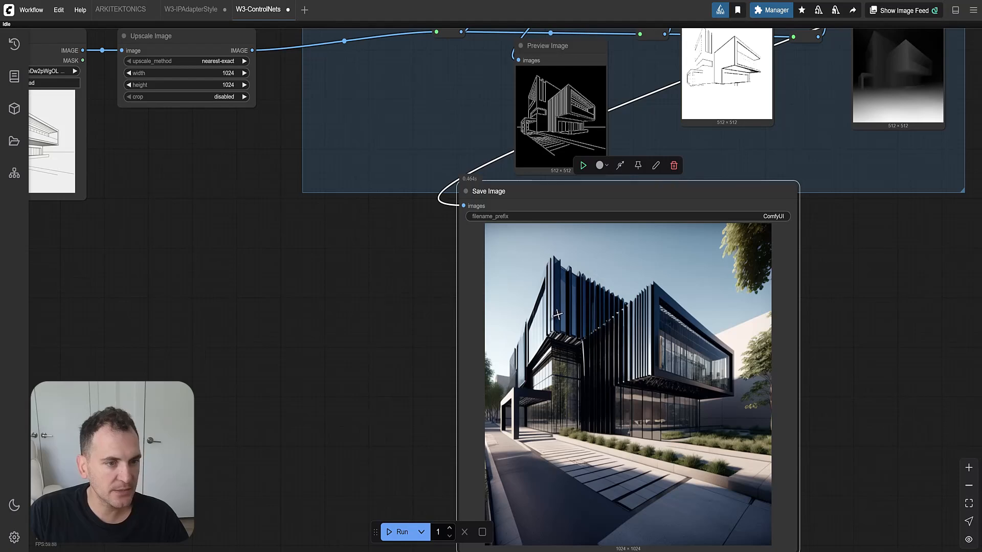
scroll(558, 314, down, 2)
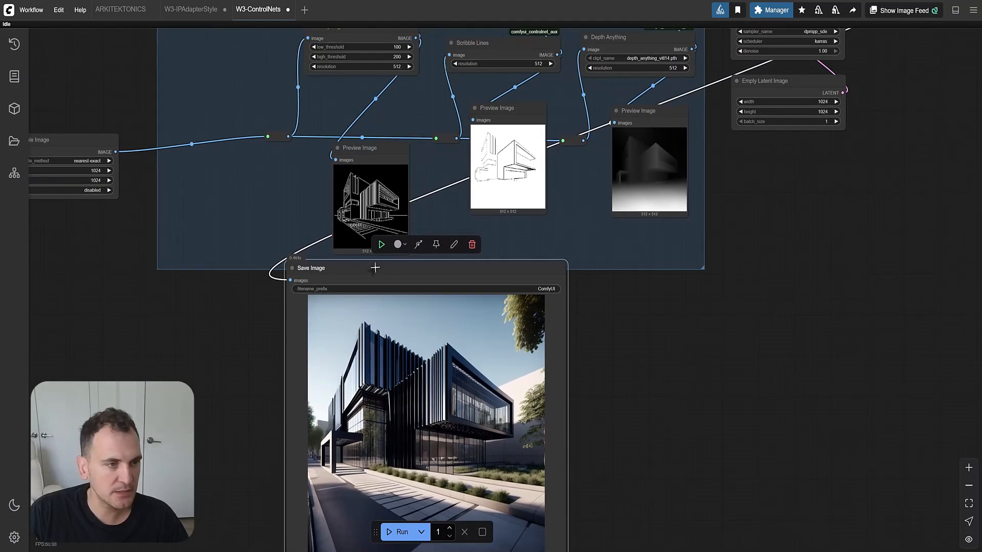
Return the Save Image node to its place beside VAE Decode.
scroll(375, 268, down, 6)
drag(396, 287, 737, 121)
click(690, 78)
drag(690, 79, 809, 280)
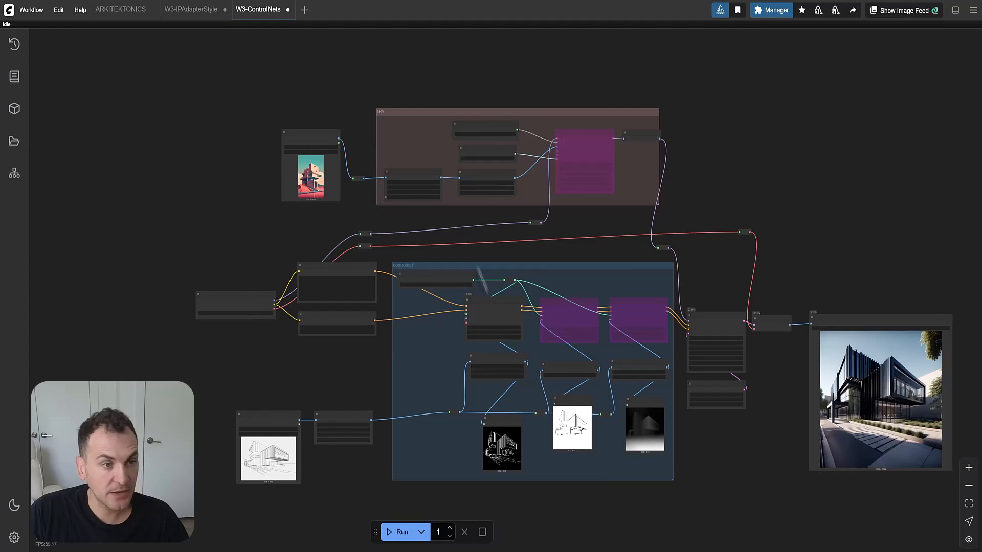
Set end_percent to 0.8 on the Apply ControlNet node fed by Canny Edge.
scroll(493, 327, up, 15)
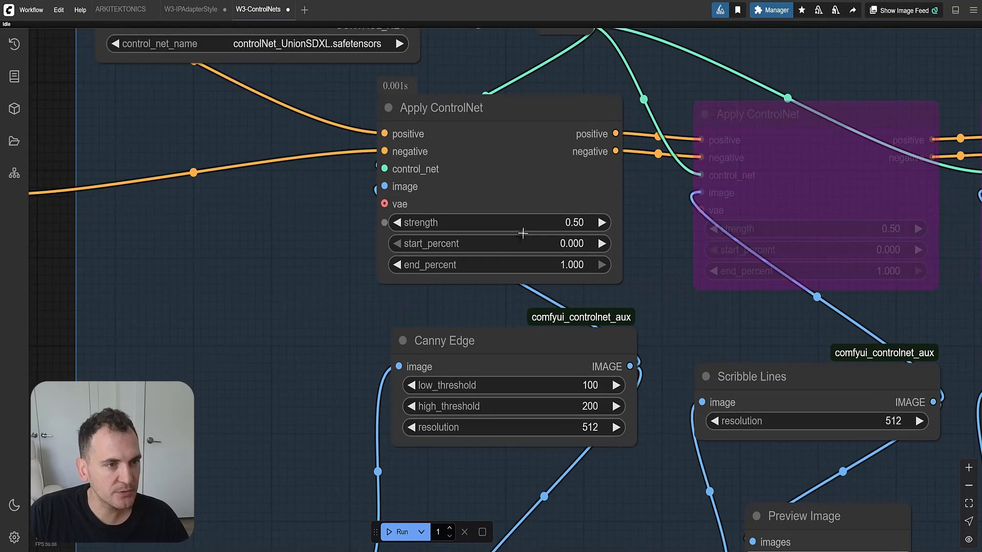
click(554, 263)
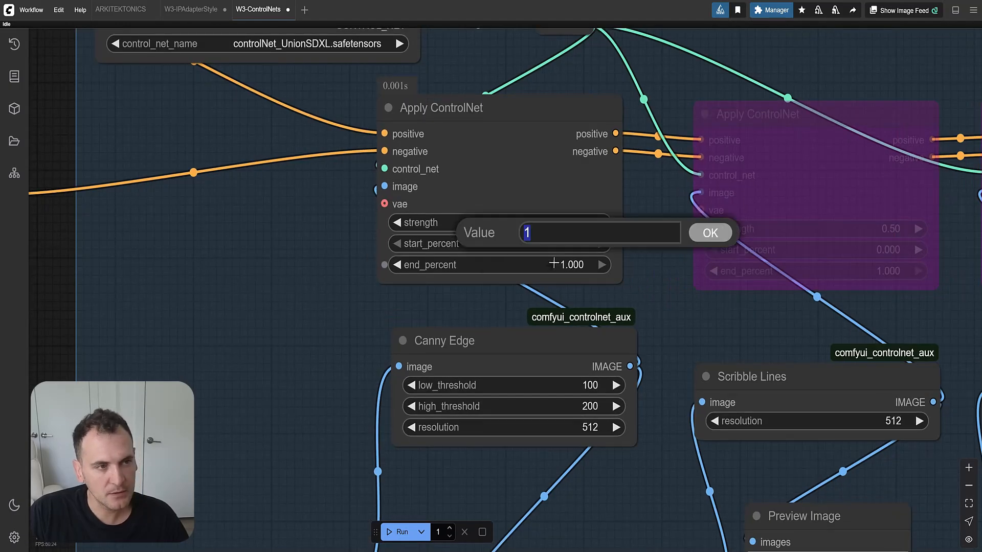
text(0.8)
key(Return)
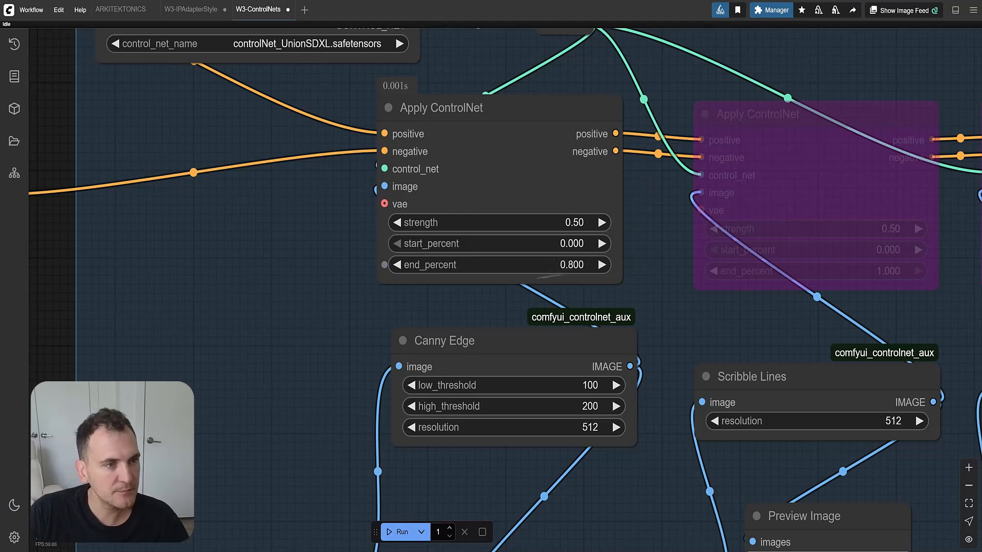
Re-enable the bypassed IPAdapter Advanced node in the IPA group and review its weight and weight type.
scroll(591, 250, down, 10)
scroll(670, 173, down, 2)
drag(675, 172, 619, 450)
scroll(629, 267, up, 11)
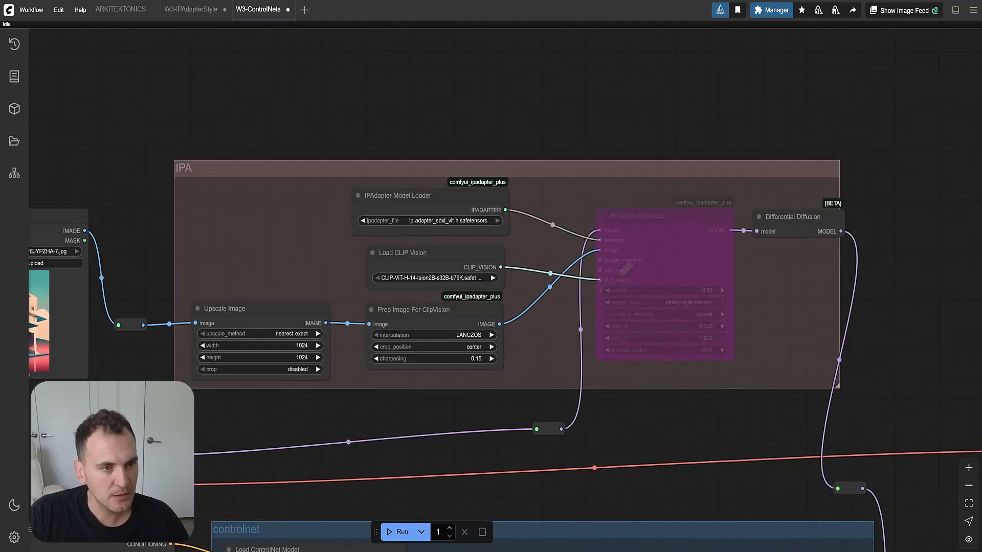
click(665, 240)
click(668, 171)
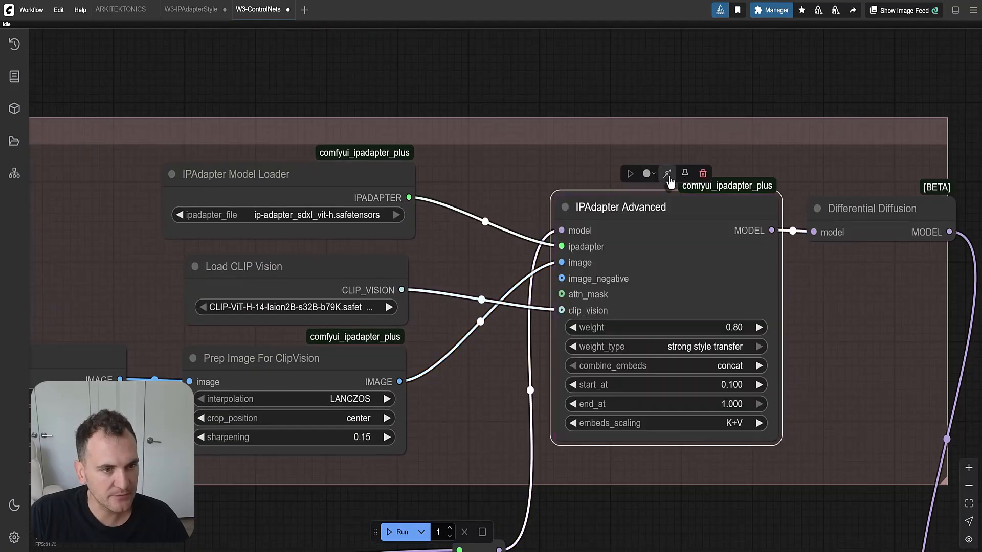
scroll(604, 234, down, 2)
drag(762, 333, 728, 242)
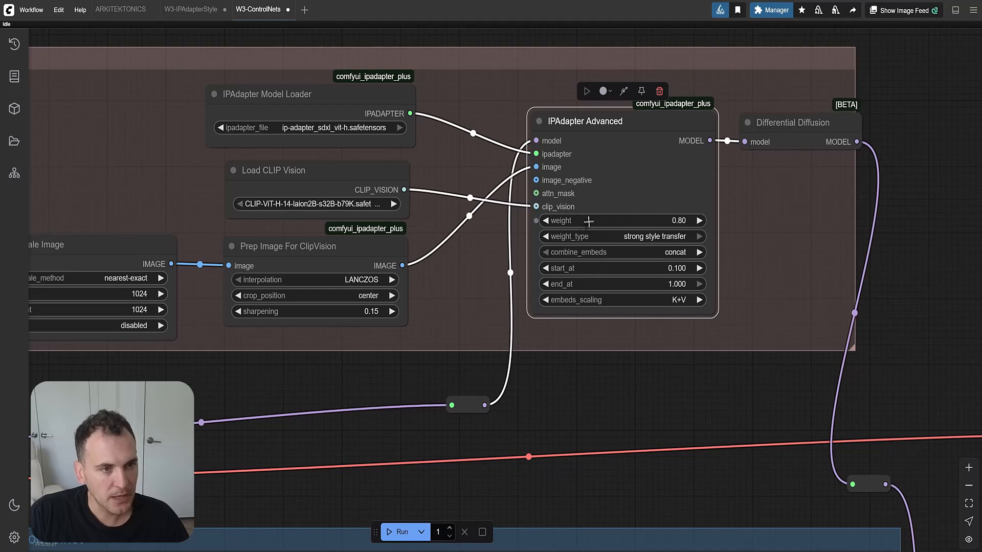
scroll(589, 221, up, 2)
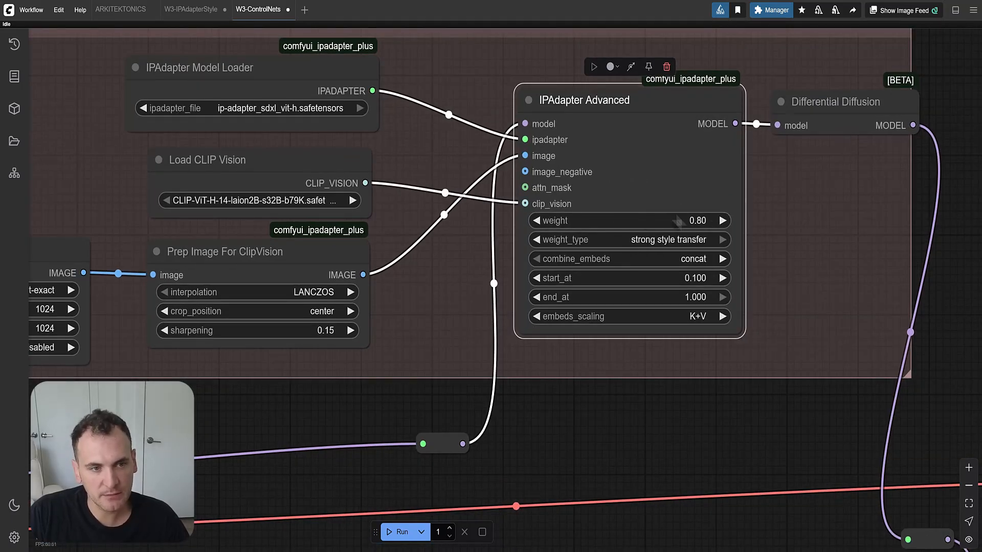
Examine the colours and style of the reference building image that feeds the IPA group.
scroll(692, 209, down, 9)
scroll(164, 236, up, 12)
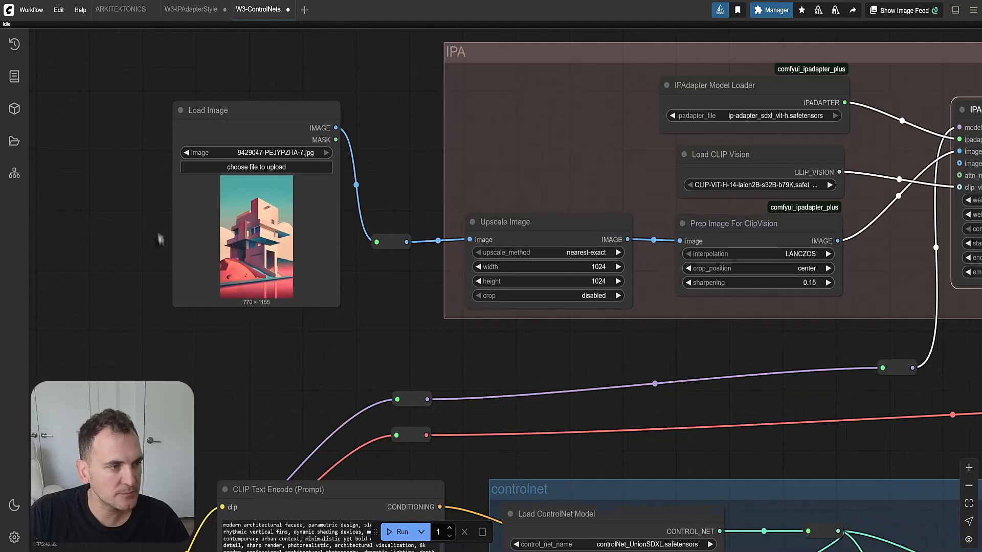
scroll(278, 173, up, 6)
drag(364, 357, 412, 358)
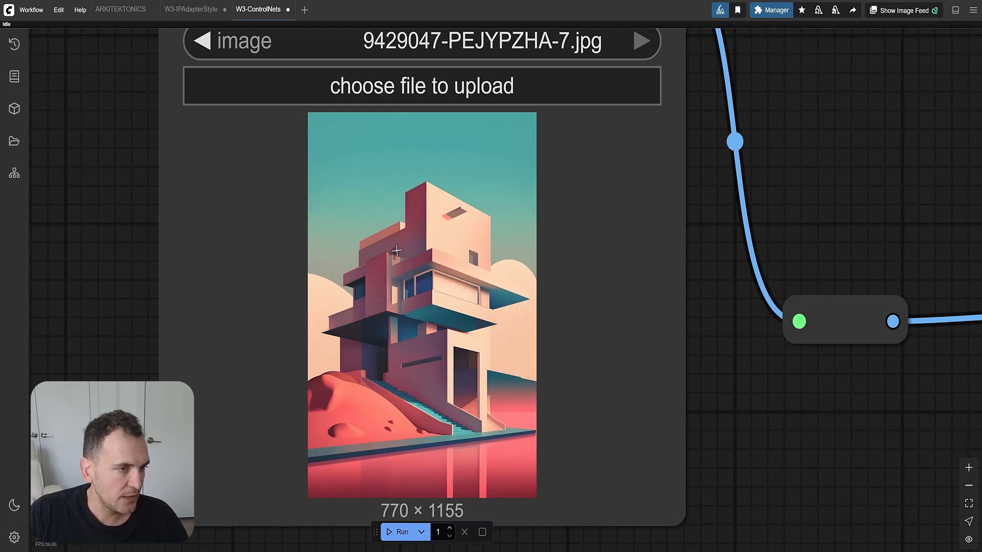
scroll(257, 236, down, 4)
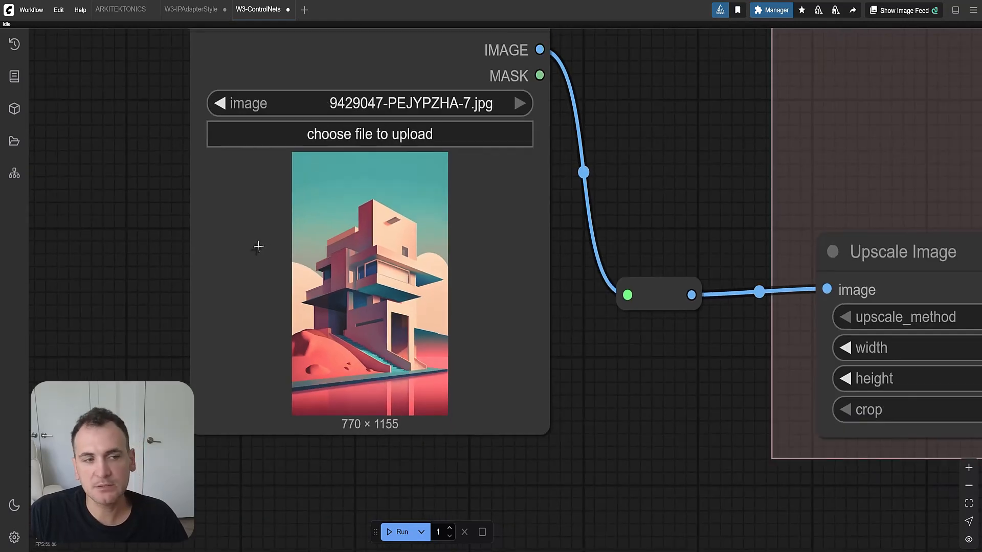
scroll(254, 254, down, 2)
scroll(315, 262, up, 5)
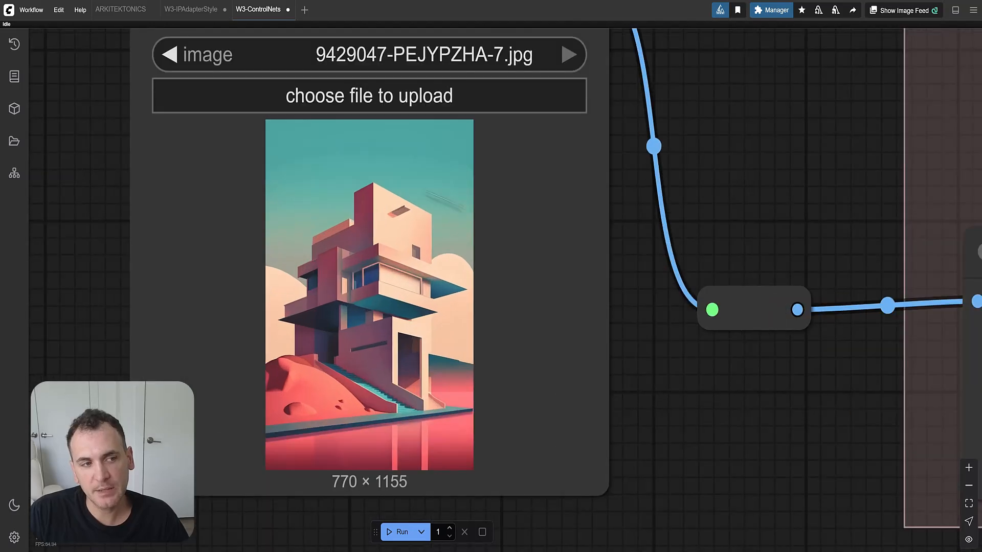
scroll(363, 290, down, 5)
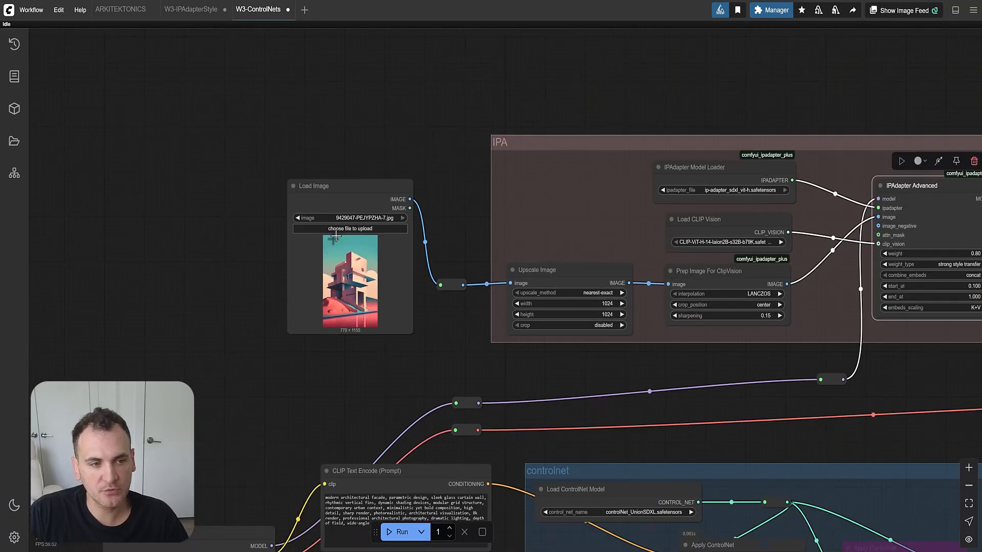
drag(746, 347, 518, 166)
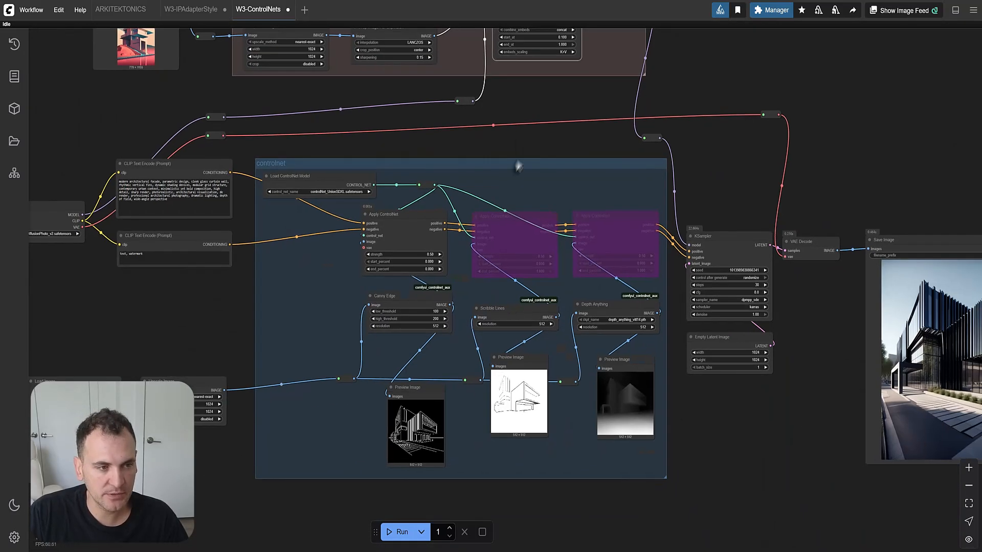
Generate a render with Canny guidance and the IPAdapter style both active, watching the Save Image output.
click(398, 532)
drag(777, 444, 751, 467)
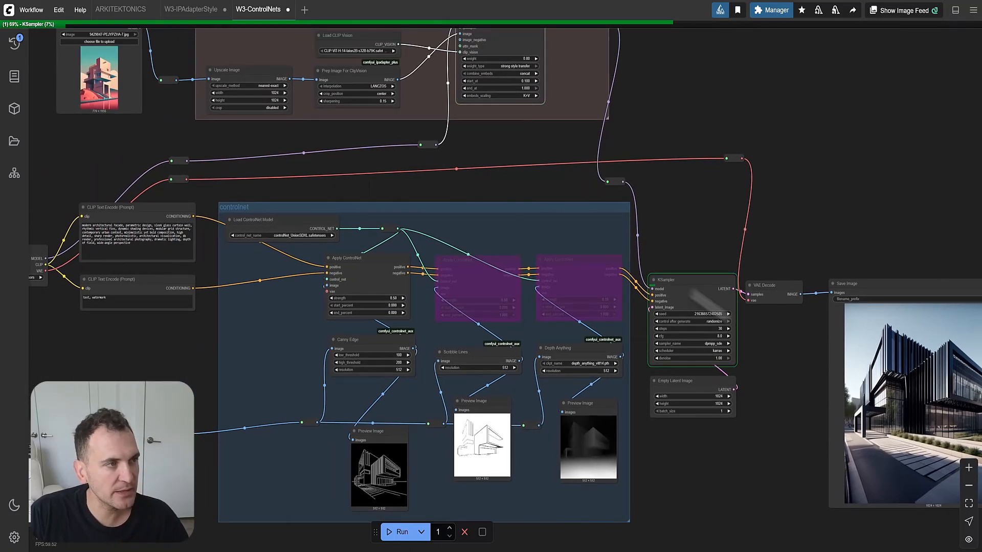
drag(777, 363, 415, 213)
scroll(502, 171, up, 4)
scroll(520, 202, up, 2)
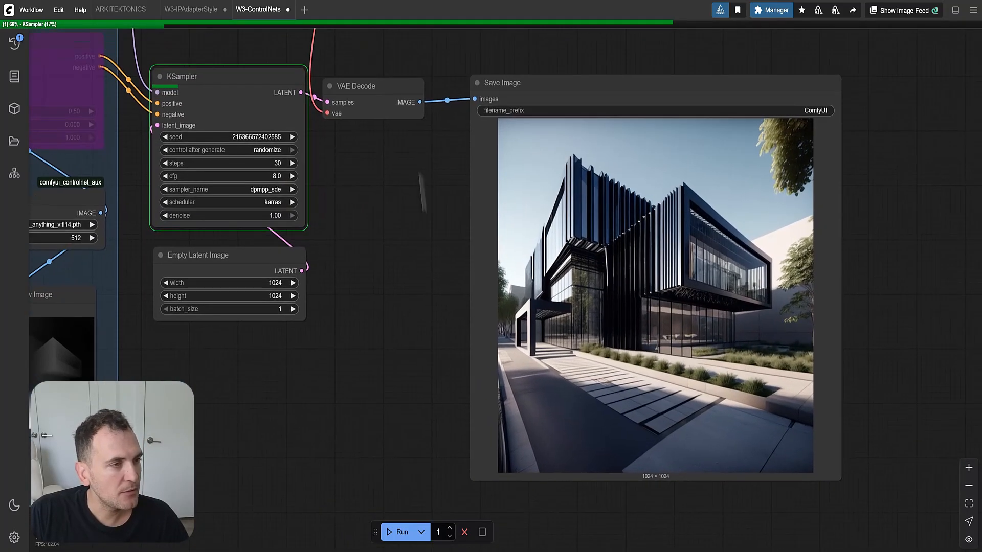
scroll(415, 165, up, 1)
drag(436, 264, 446, 248)
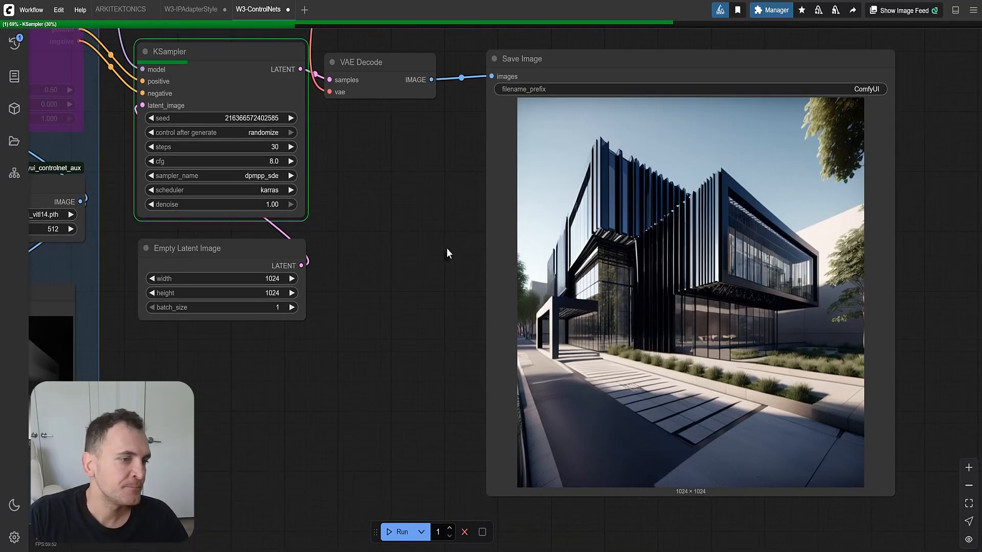
scroll(446, 248, down, 4)
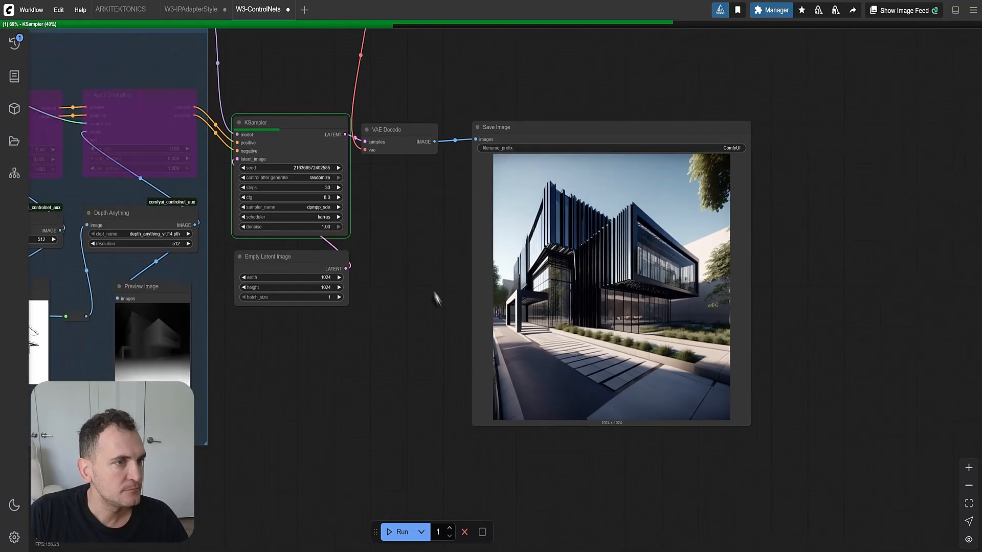
scroll(393, 164, up, 2)
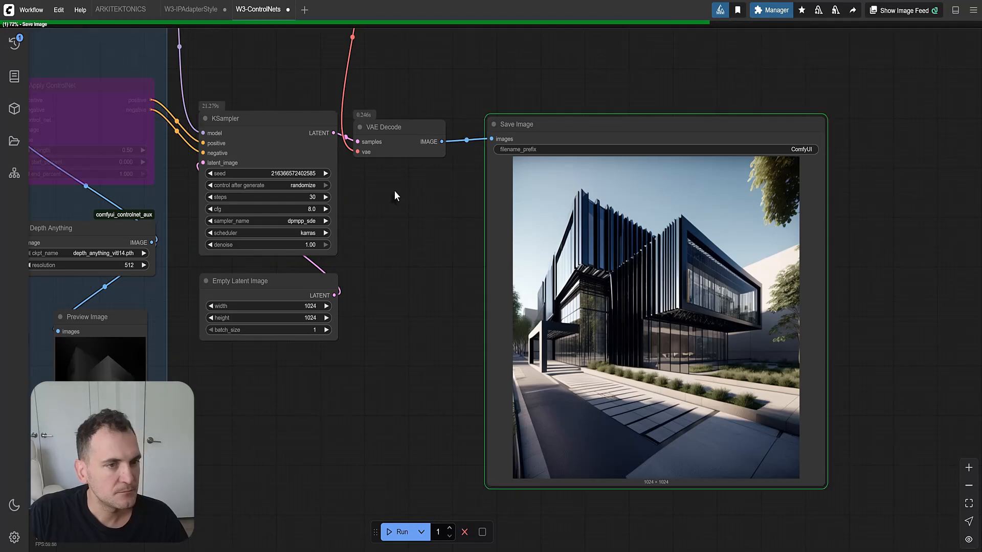
scroll(447, 237, down, 6)
Move the Save Image node beneath the Canny preview and compare the render's geometry with the edge map.
drag(446, 241, 723, 244)
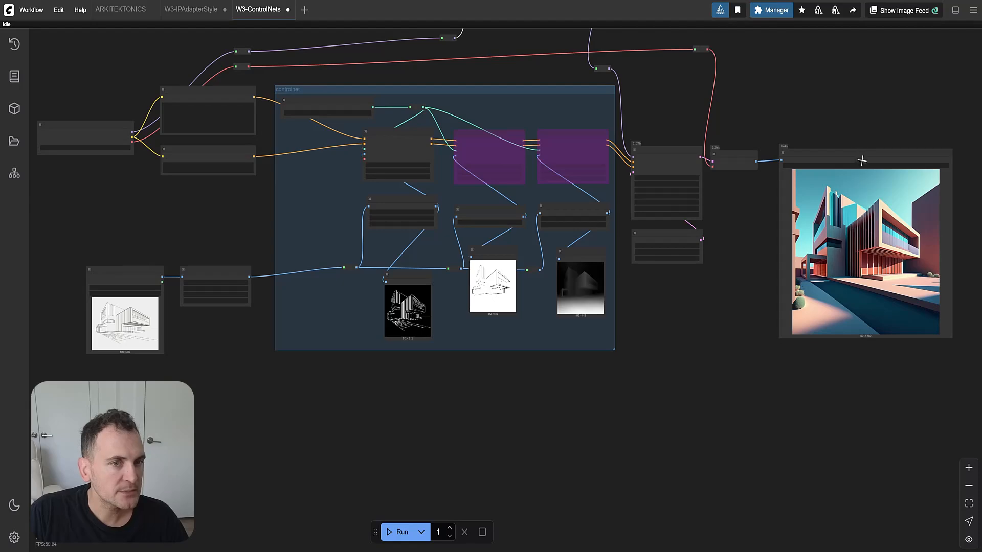
scroll(853, 158, down, 3)
drag(860, 160, 573, 287)
scroll(521, 309, up, 6)
drag(701, 335, 675, 260)
scroll(689, 271, up, 4)
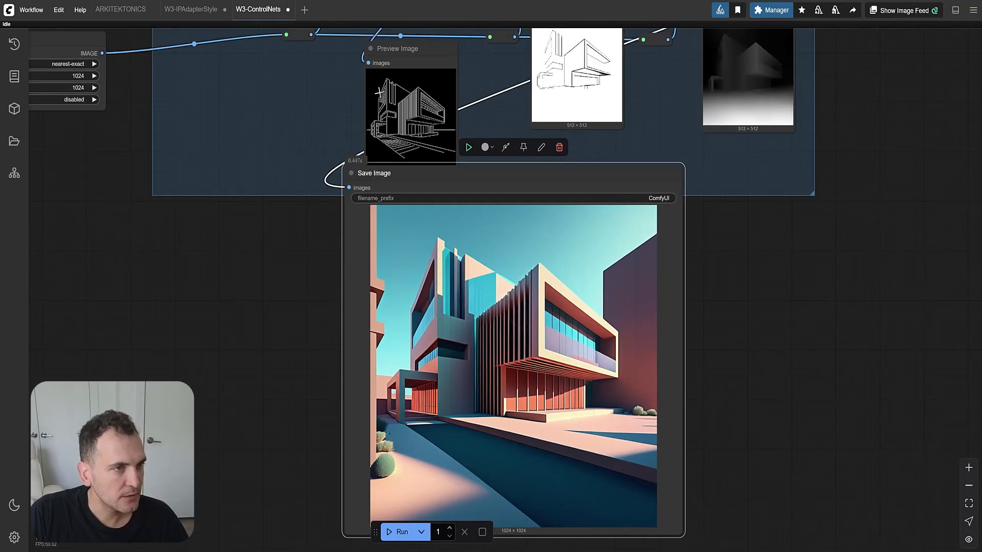
scroll(384, 92, up, 4)
scroll(480, 347, down, 3)
scroll(476, 344, up, 4)
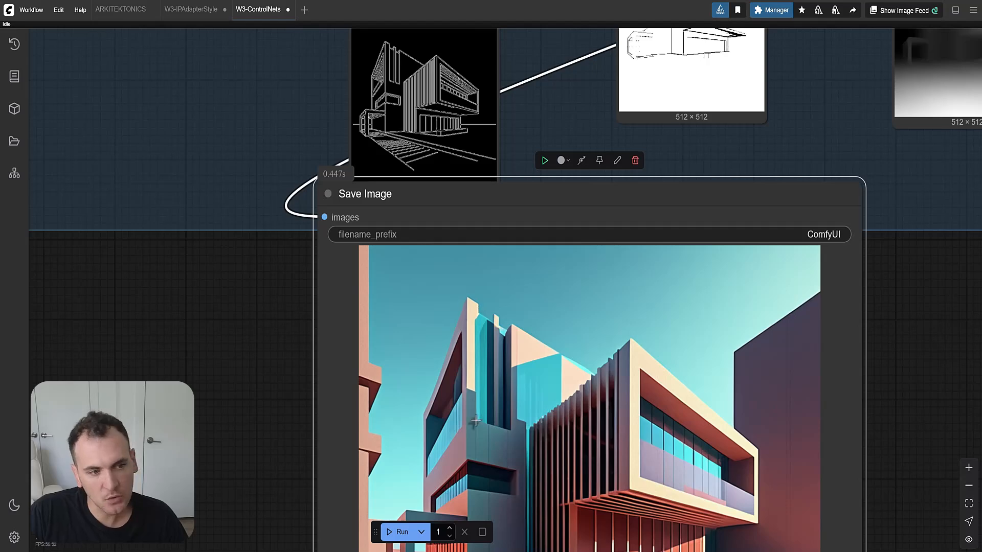
scroll(462, 278, down, 4)
scroll(498, 311, down, 2)
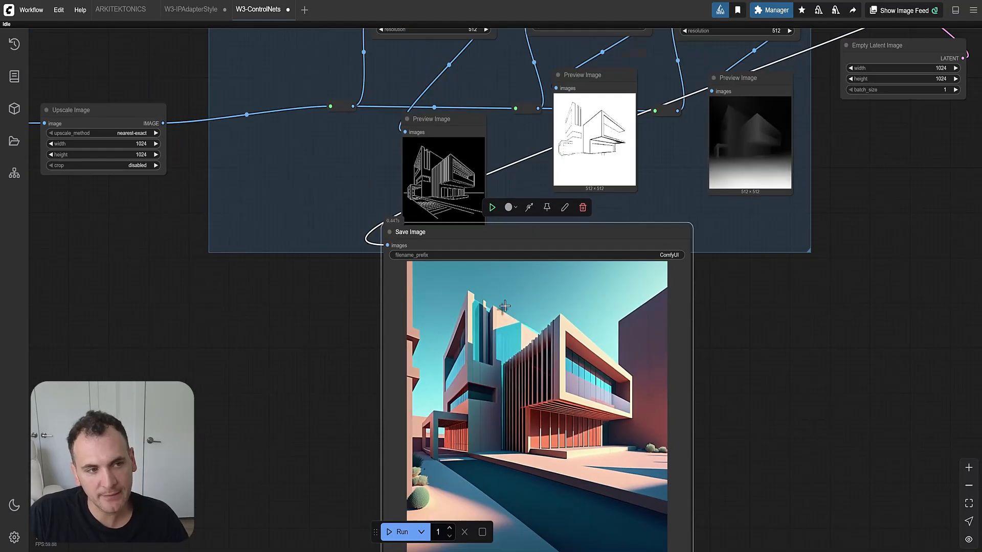
scroll(537, 358, down, 4)
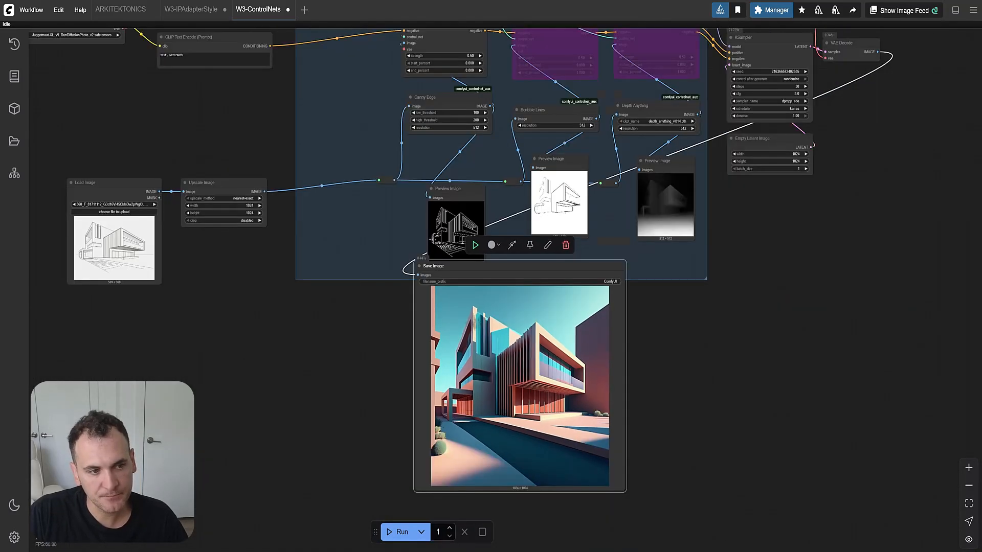
Move the Save Image node beside the reference image's Load Image node and compare their colours and style.
scroll(568, 383, down, 10)
drag(567, 378, 531, 181)
scroll(454, 144, up, 9)
scroll(445, 290, up, 8)
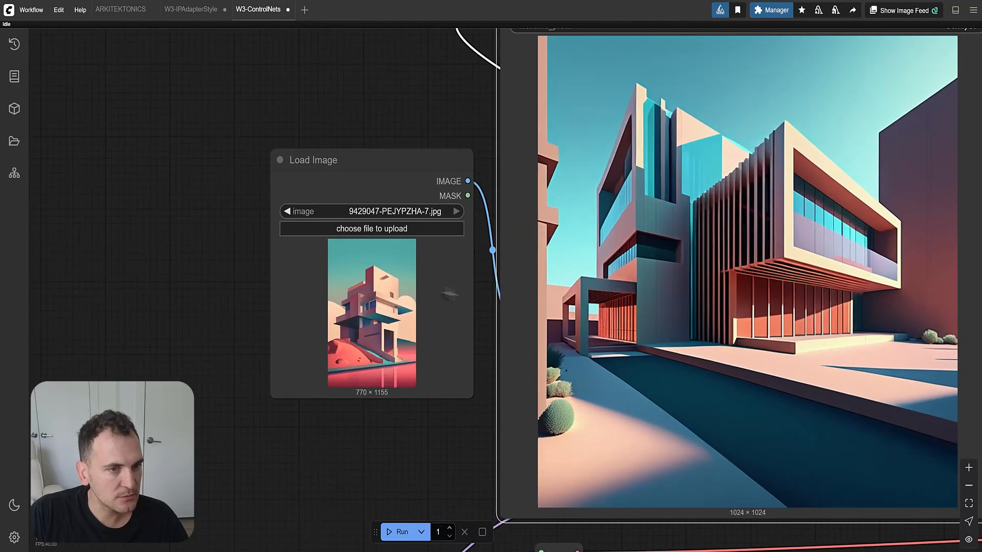
drag(499, 312, 467, 338)
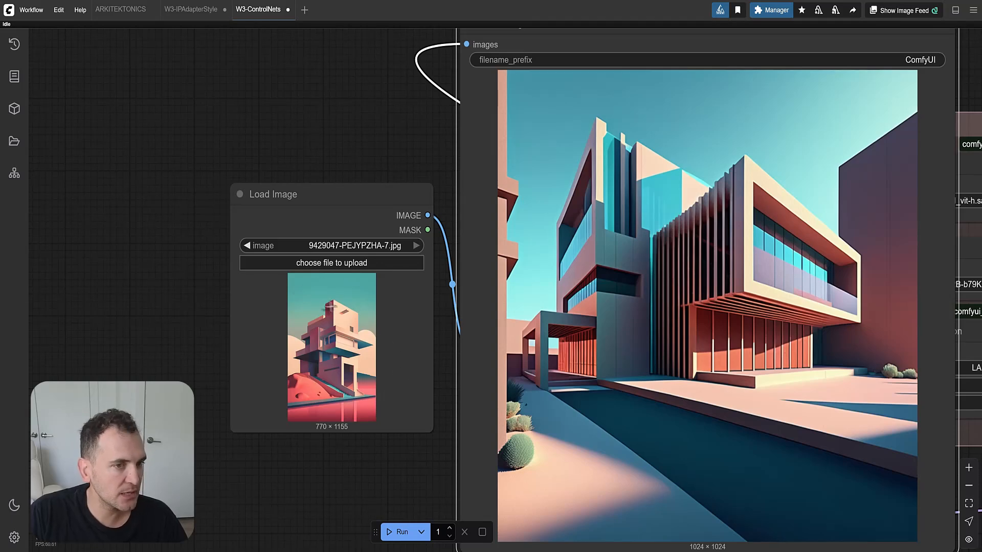
scroll(331, 381, up, 5)
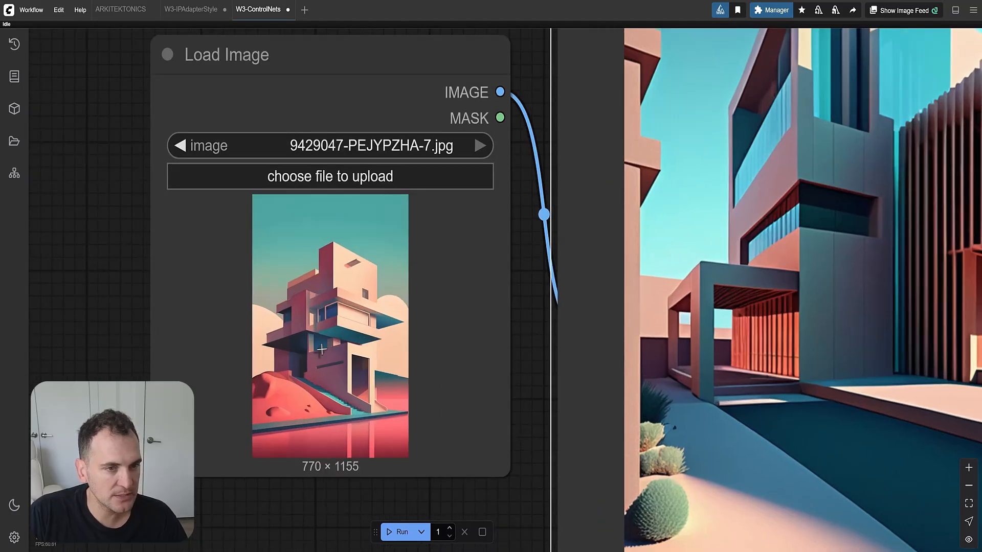
scroll(337, 340, down, 4)
drag(346, 327, 209, 267)
drag(248, 317, 239, 365)
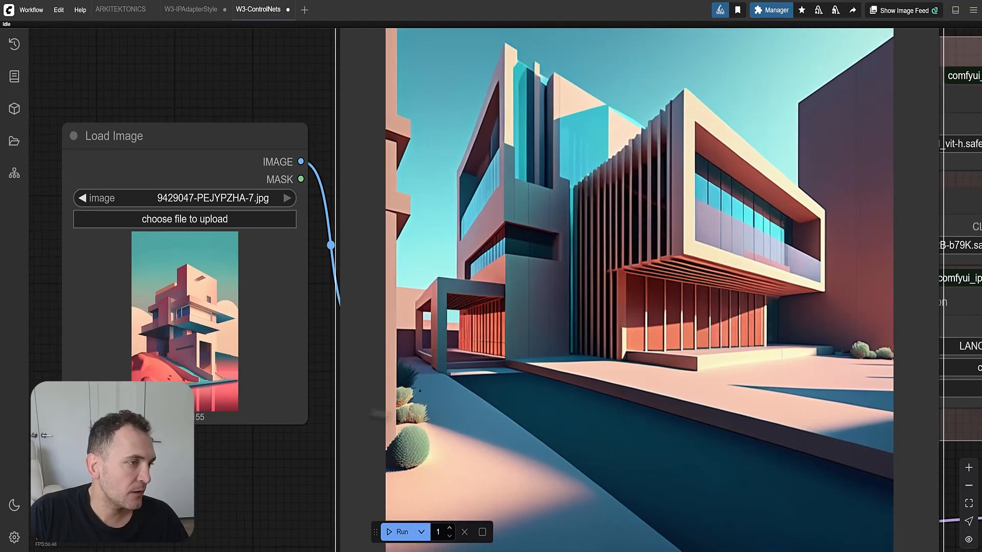
scroll(477, 347, down, 3)
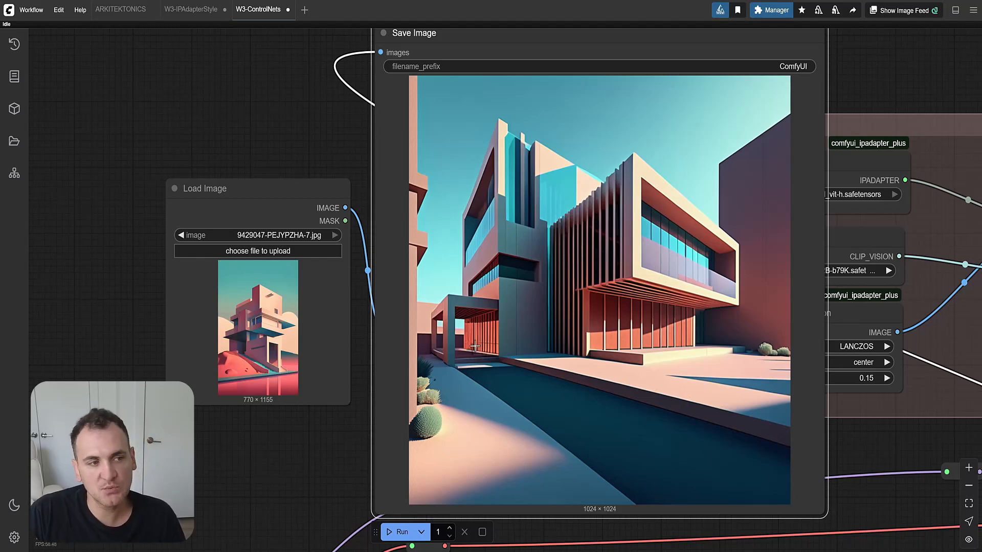
scroll(400, 102, down, 8)
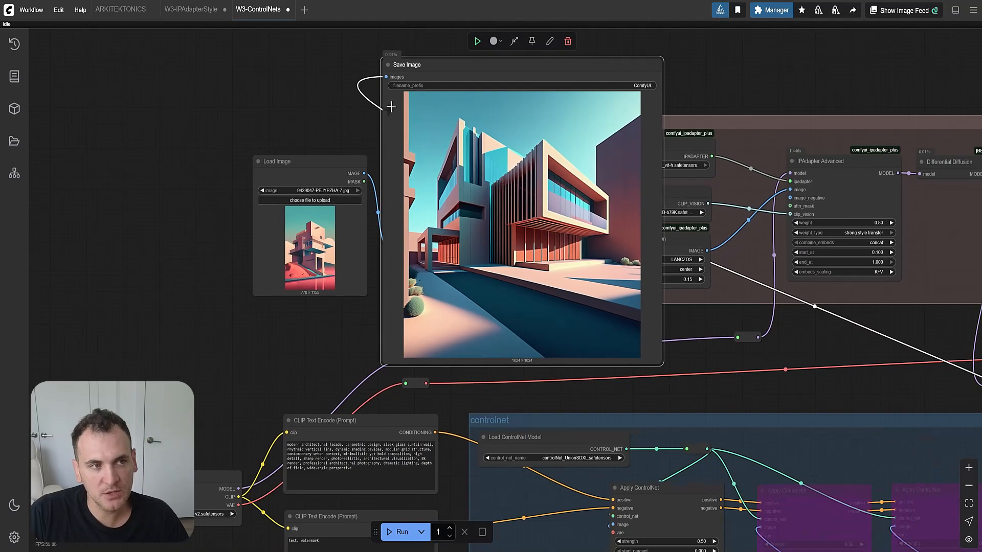
Return the Save Image node to its place beside VAE Decode and deselect it.
drag(413, 77, 660, 225)
scroll(364, 117, down, 7)
scroll(704, 254, up, 5)
drag(599, 191, 750, 287)
click(690, 250)
Bypass the Apply ControlNet node fed by Canny Edge so that all three ControlNets are off.
drag(509, 254, 667, 257)
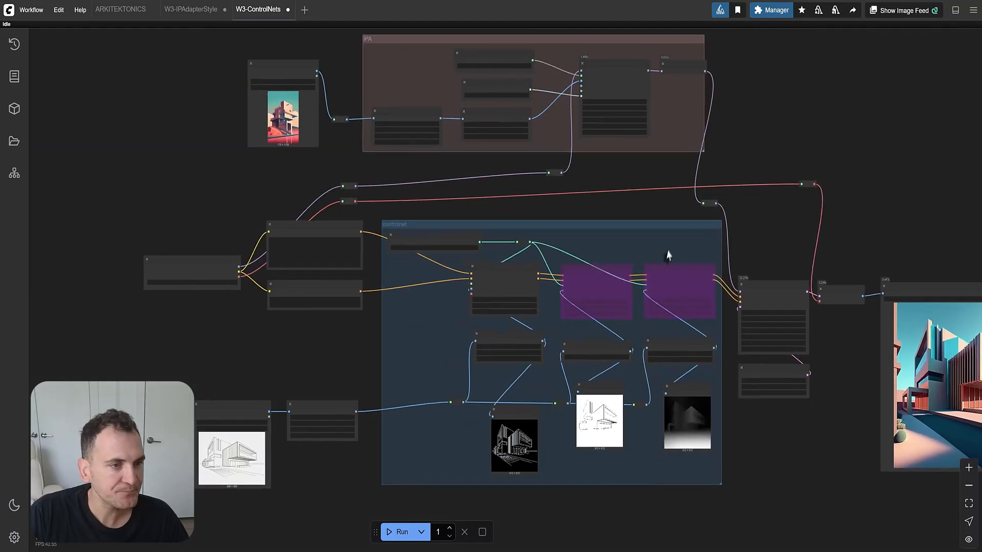
scroll(494, 441, up, 5)
drag(531, 411, 517, 313)
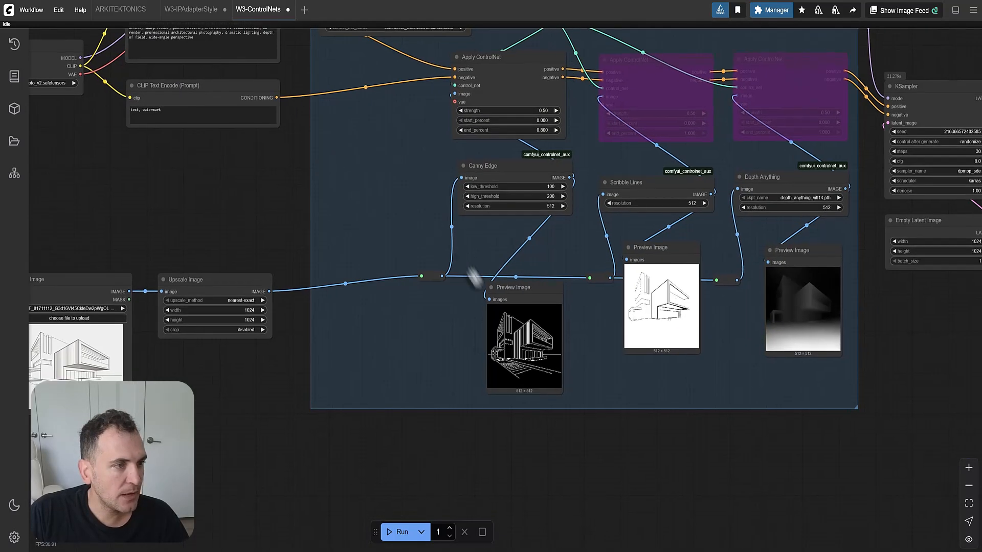
drag(473, 279, 537, 360)
click(568, 137)
click(572, 117)
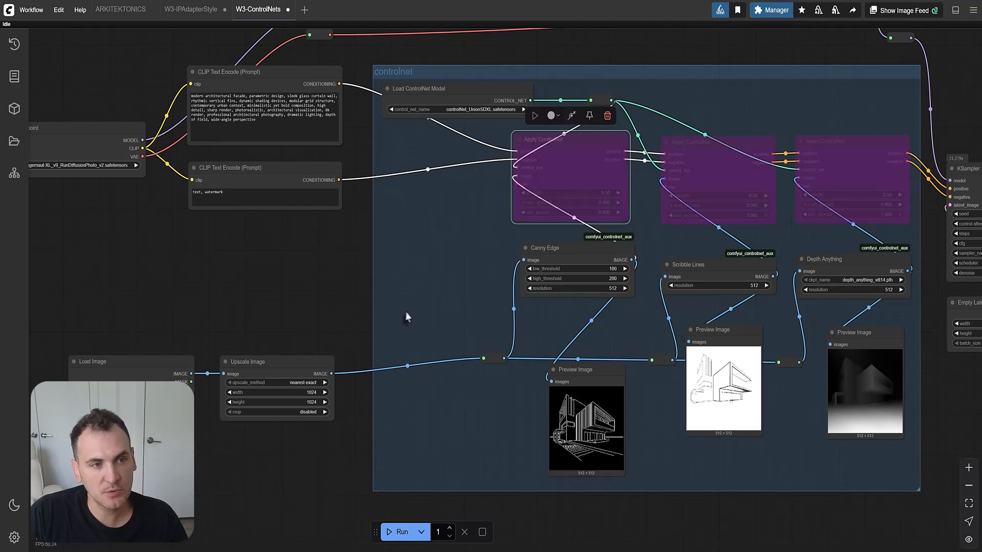
Examine the building sketch in the Load Image node that feeds the controlnet group.
scroll(153, 428, down, 2)
drag(144, 435, 294, 378)
scroll(294, 381, up, 6)
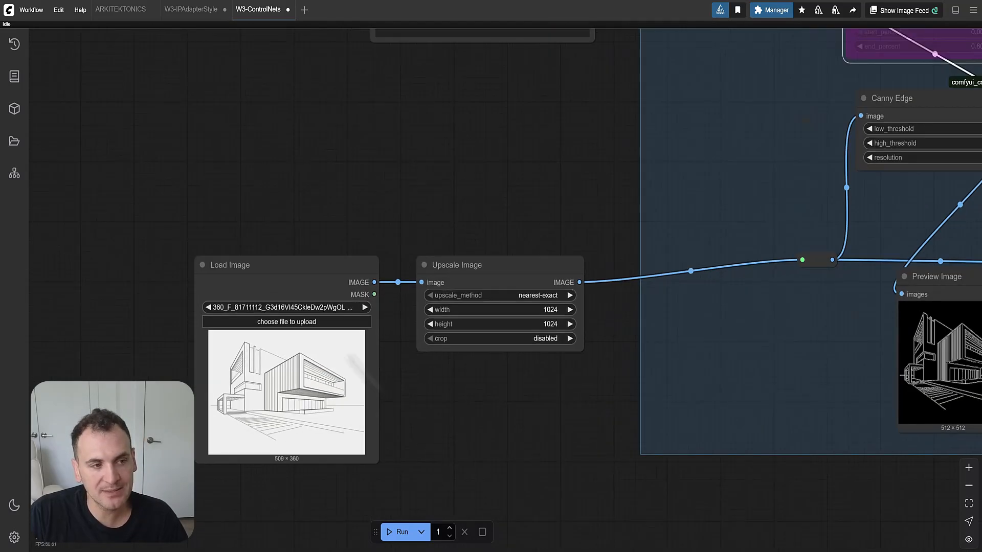
scroll(252, 388, down, 8)
scroll(458, 38, up, 6)
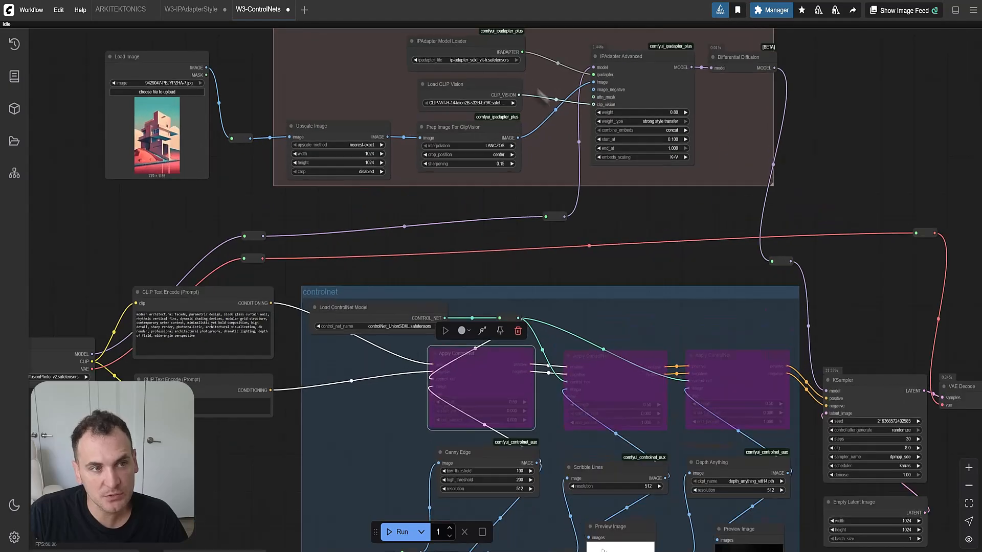
Review the IPAdapter Advanced settings in the IPA group, keeping the weight type at strong style transfer.
drag(599, 237, 690, 320)
scroll(705, 179, up, 2)
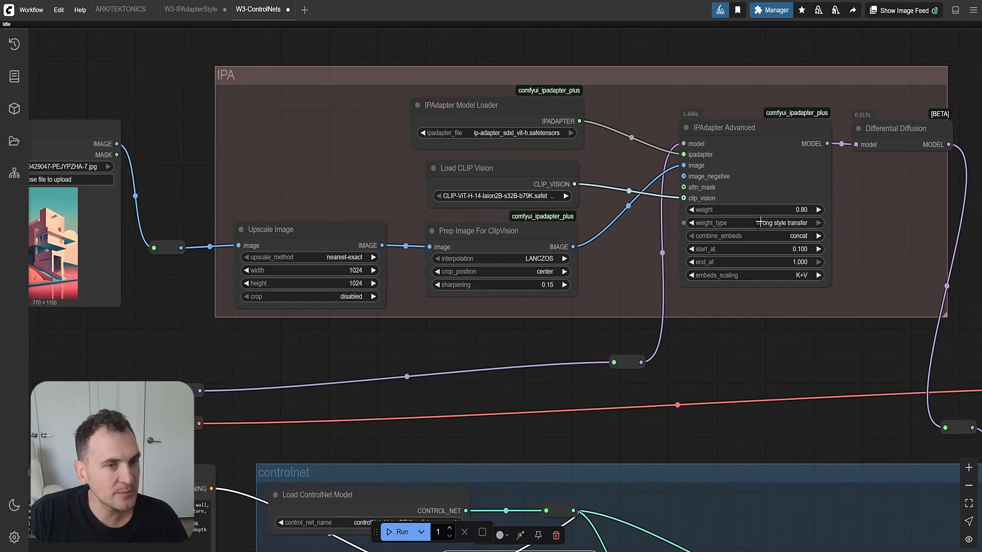
drag(162, 280, 283, 297)
drag(542, 270, 407, 296)
scroll(773, 264, up, 3)
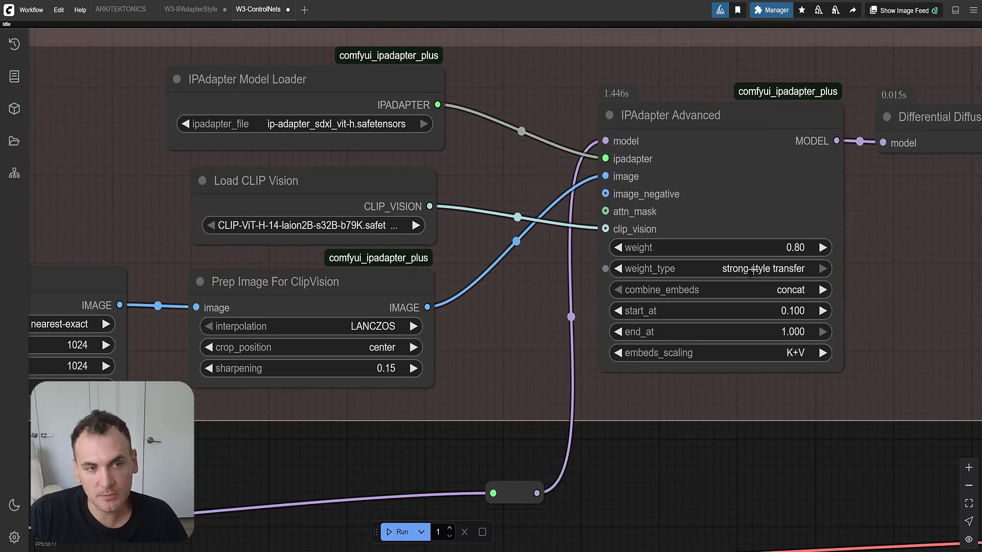
click(753, 269)
key(Return)
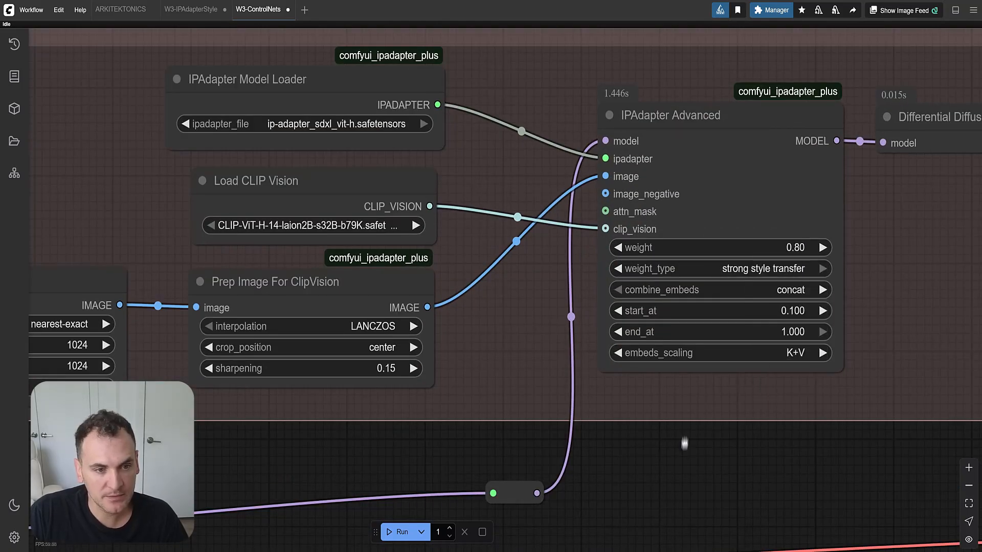
scroll(659, 256, down, 10)
scroll(656, 262, up, 6)
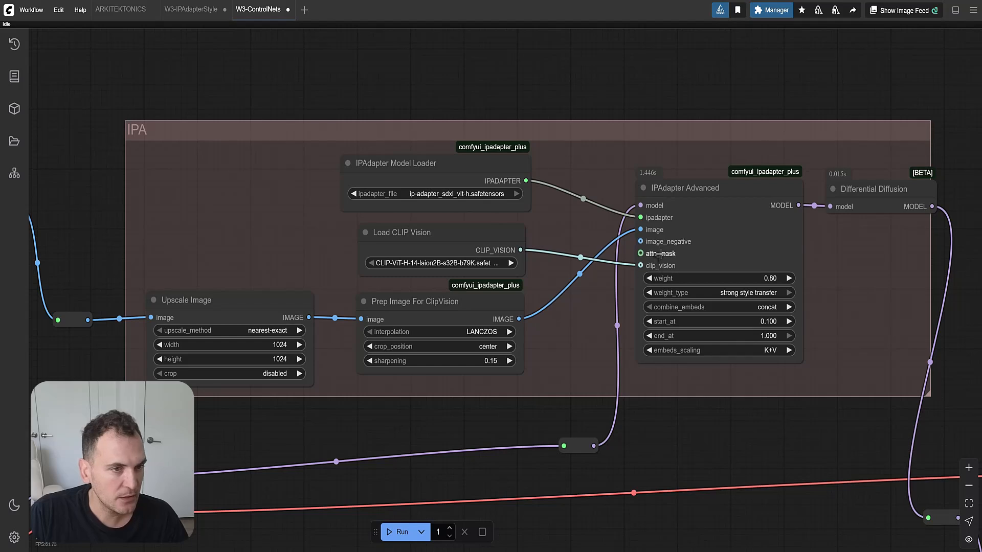
scroll(567, 241, down, 2)
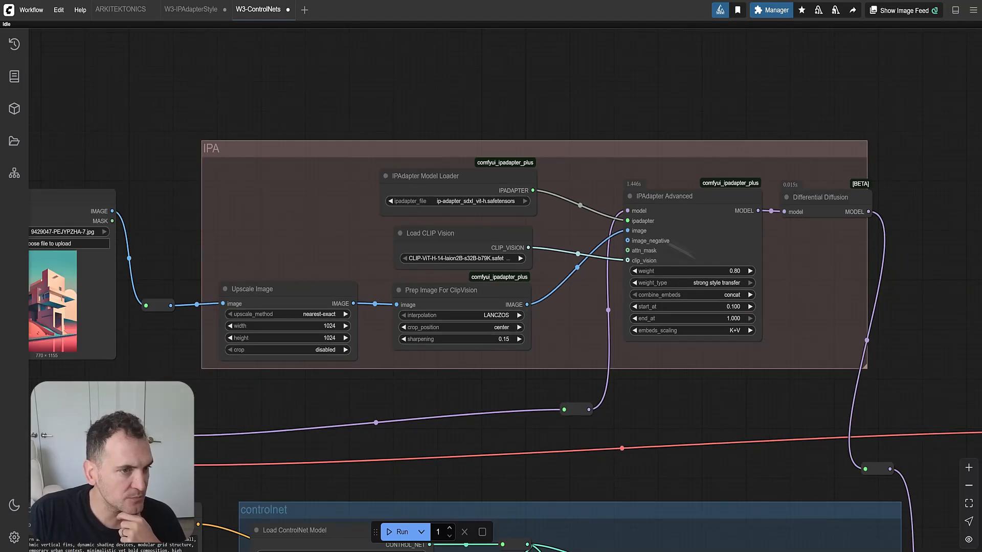
scroll(662, 250, down, 5)
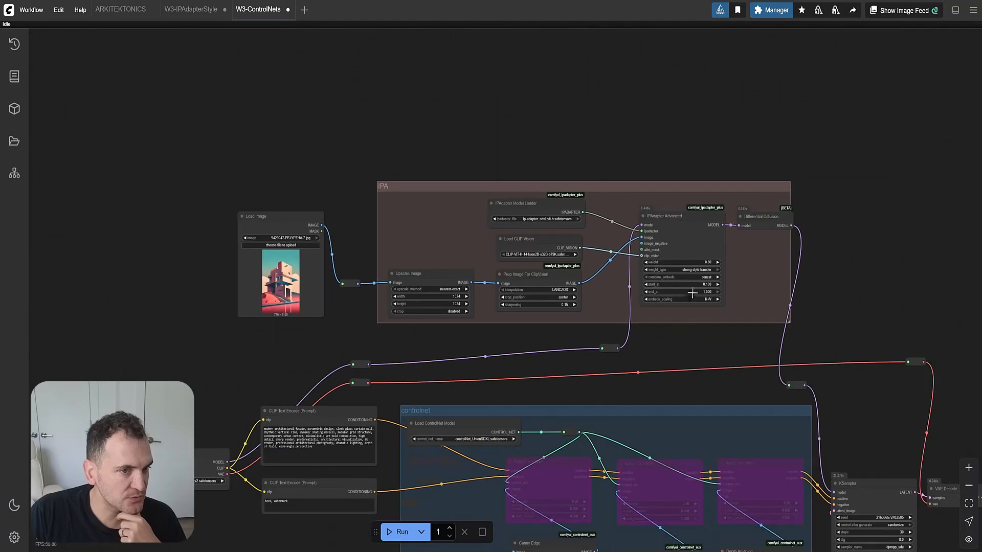
scroll(685, 286, up, 4)
scroll(687, 274, down, 4)
Generate a render guided only by the prompt and the IPAdapter style, watching the Save Image output.
drag(745, 340, 697, 128)
scroll(692, 143, down, 3)
drag(733, 210, 658, 170)
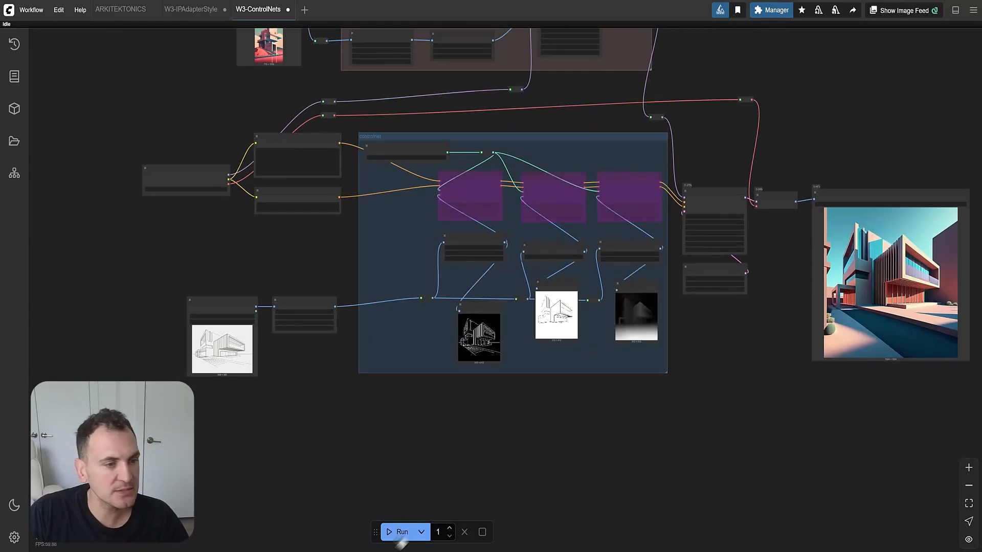
click(399, 537)
drag(484, 405, 459, 487)
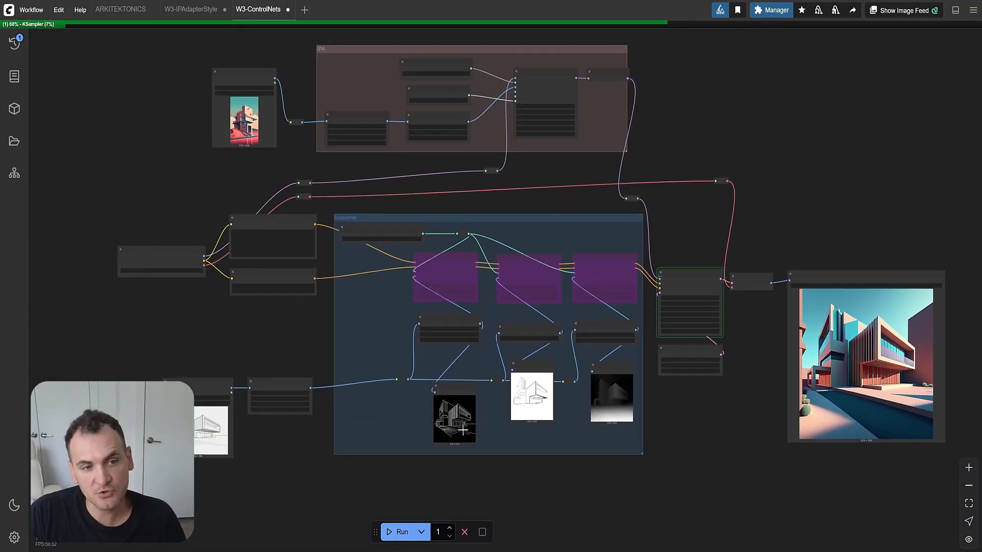
scroll(533, 448, up, 2)
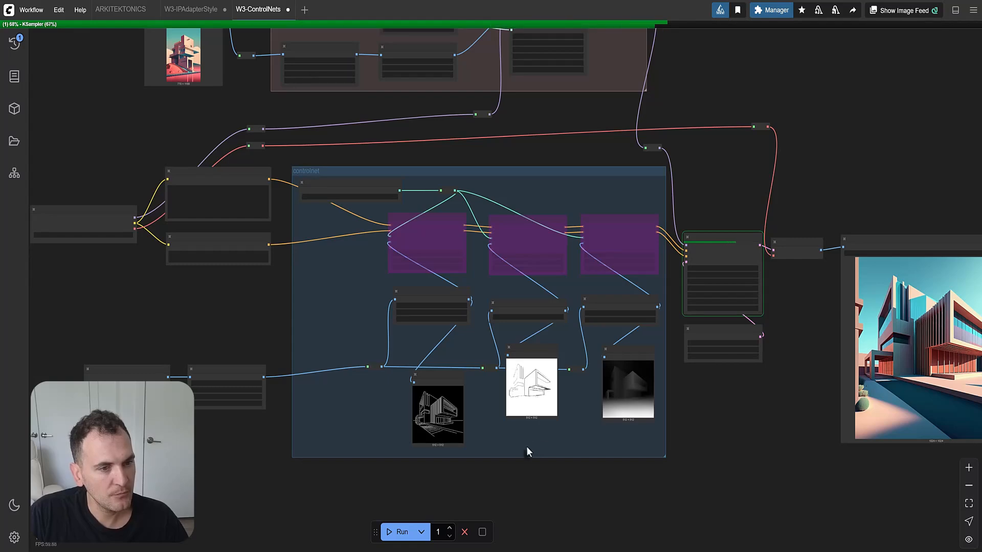
drag(399, 429, 63, 386)
scroll(481, 307, up, 8)
mouse_move(434, 243)
mouse_down()
mouse_move(423, 239)
mouse_move(444, 250)
mouse_up()
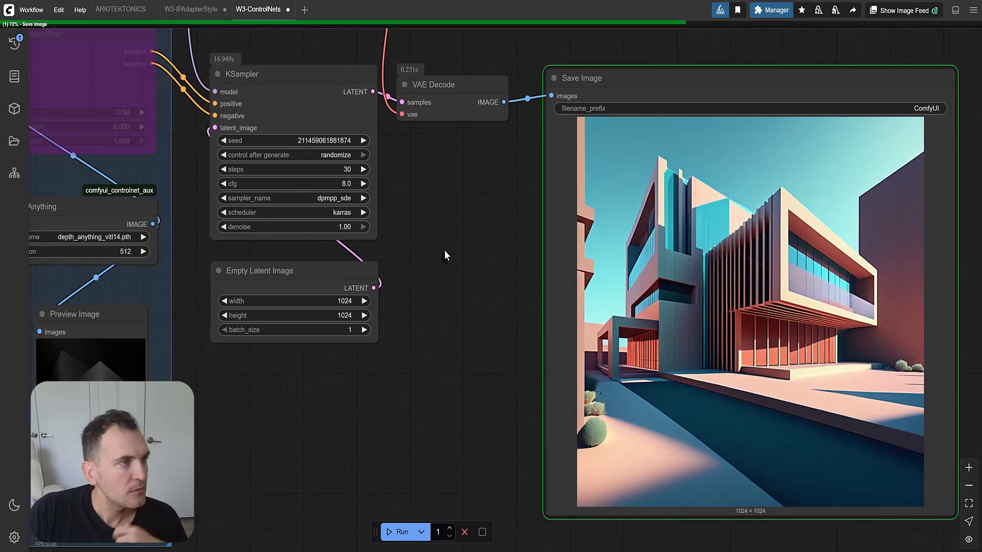
Compare the composition of the IPAdapter-only render with the input sketch and its Canny preview.
scroll(445, 302, down, 8)
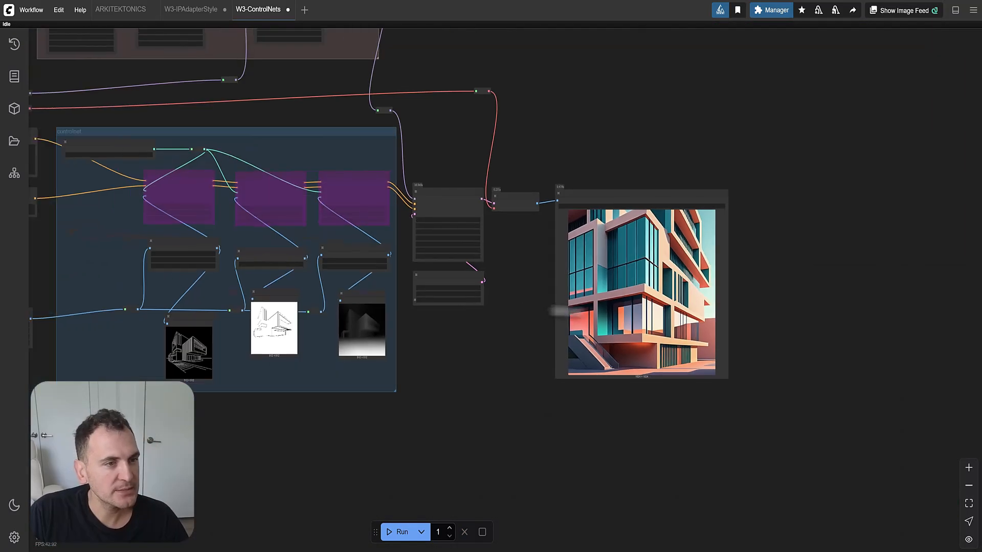
drag(445, 301, 416, 324)
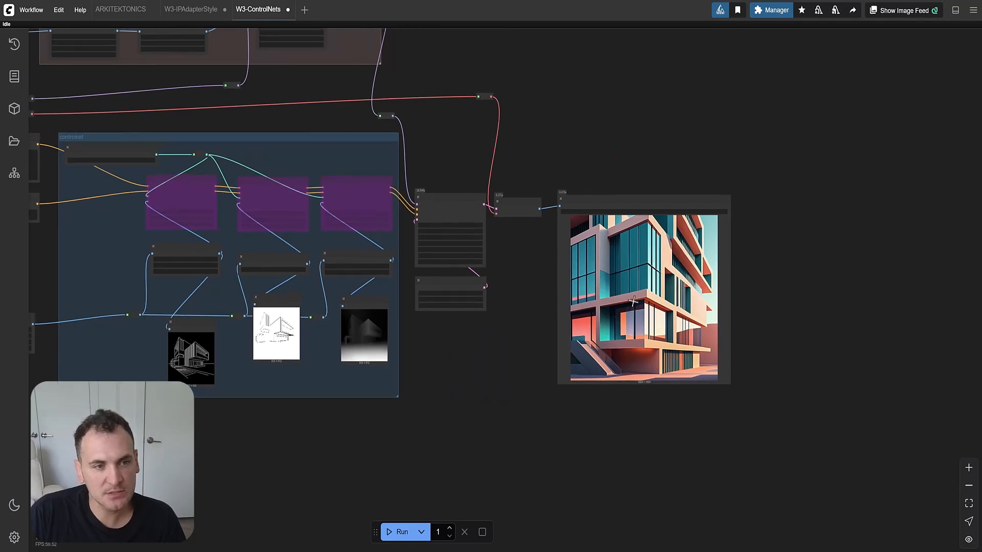
scroll(635, 301, up, 9)
scroll(618, 312, down, 9)
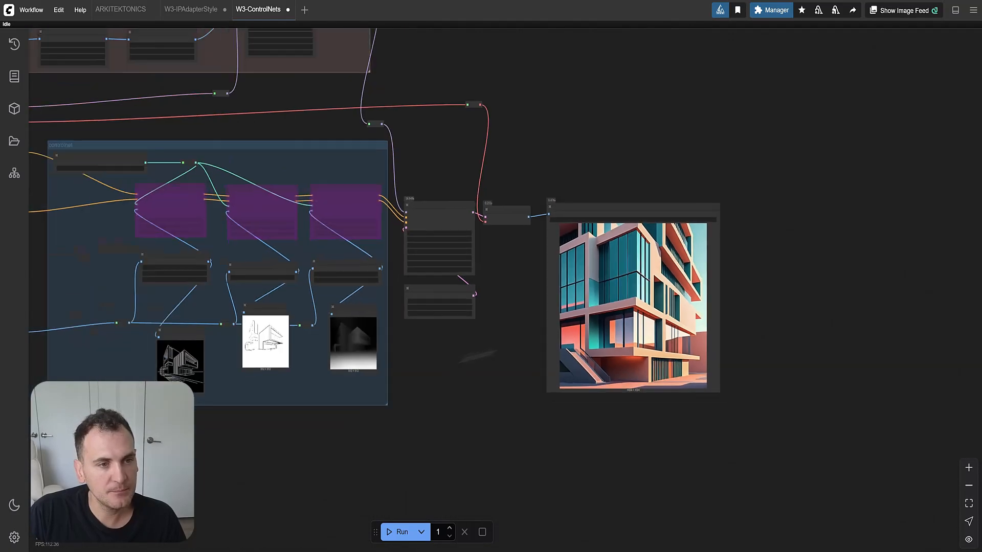
drag(463, 362, 651, 368)
scroll(650, 369, down, 1)
scroll(212, 400, up, 5)
scroll(72, 372, up, 4)
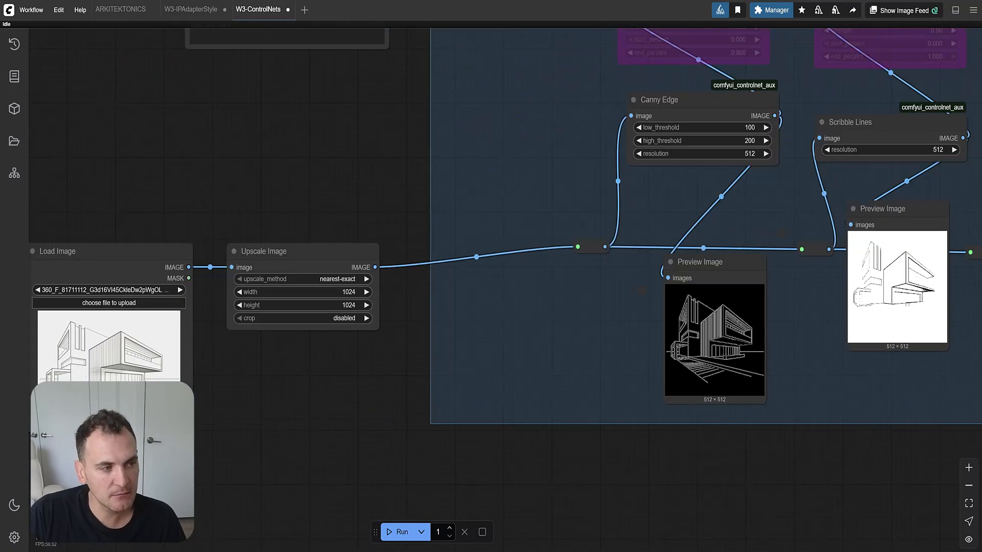
Examine the building sketch, its upscale node and the ControlNet previews alongside the saved IPAdapter-only render.
drag(124, 345, 383, 350)
scroll(384, 349, up, 6)
scroll(281, 357, down, 1)
scroll(282, 358, down, 12)
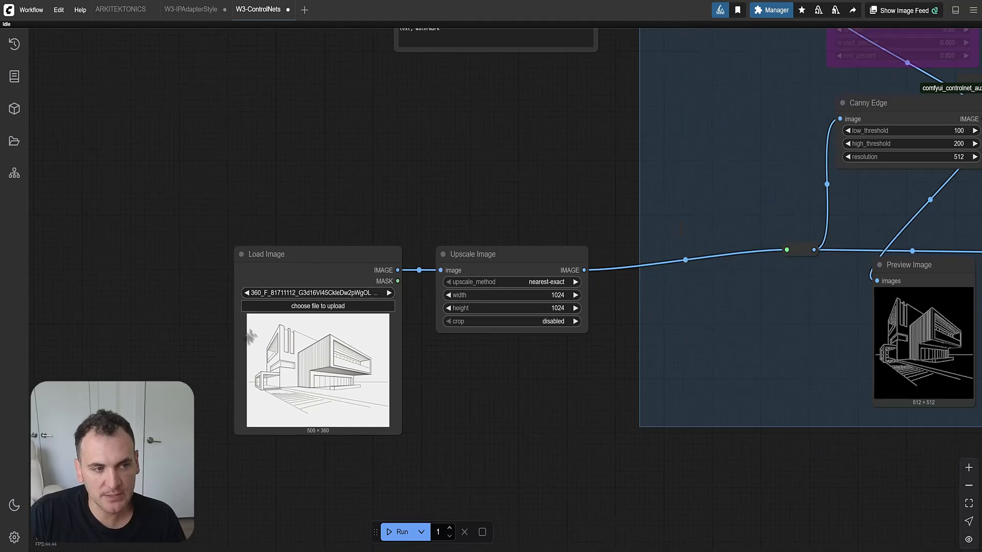
scroll(711, 269, up, 3)
scroll(712, 270, up, 1)
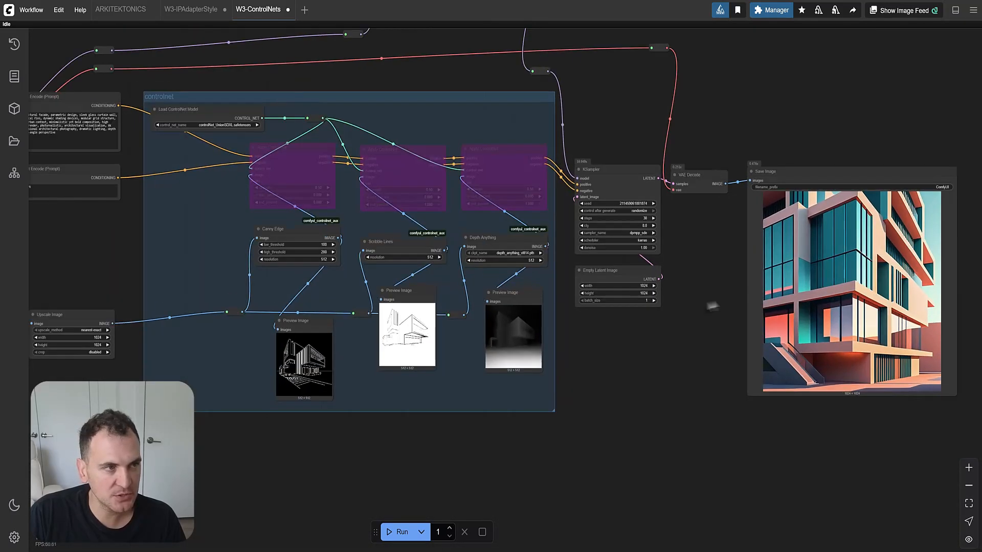
drag(714, 304, 653, 323)
scroll(654, 321, down, 3)
drag(73, 365, 153, 368)
scroll(153, 368, up, 1)
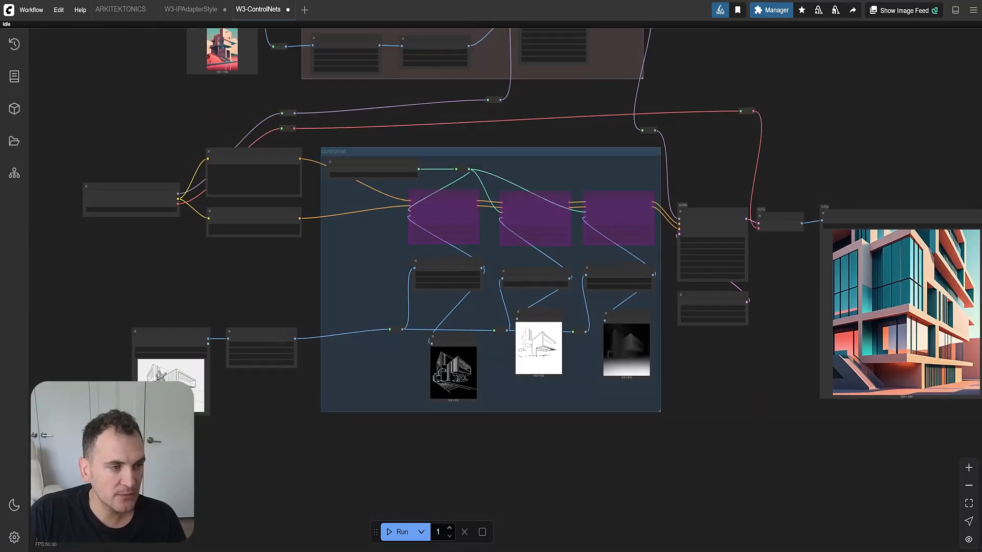
Review the IPA group's nodes and how they feed the KSampler while the Apply ControlNet nodes are bypassed.
drag(741, 358, 693, 369)
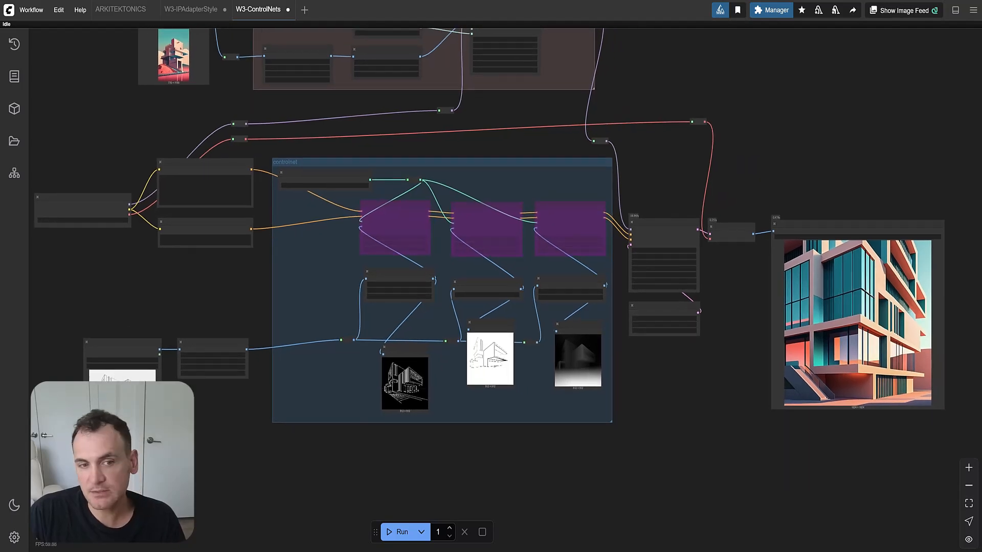
drag(273, 142, 285, 221)
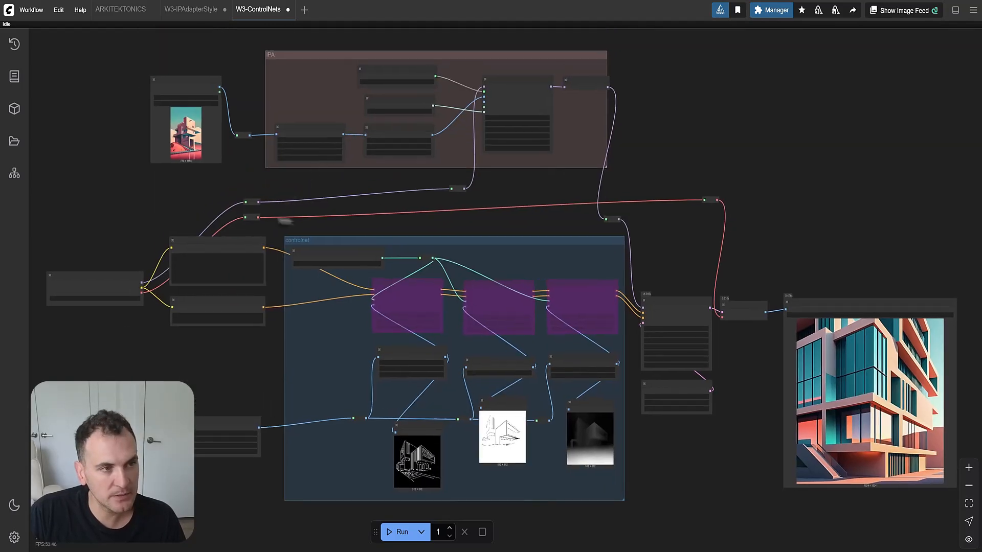
scroll(473, 81, up, 7)
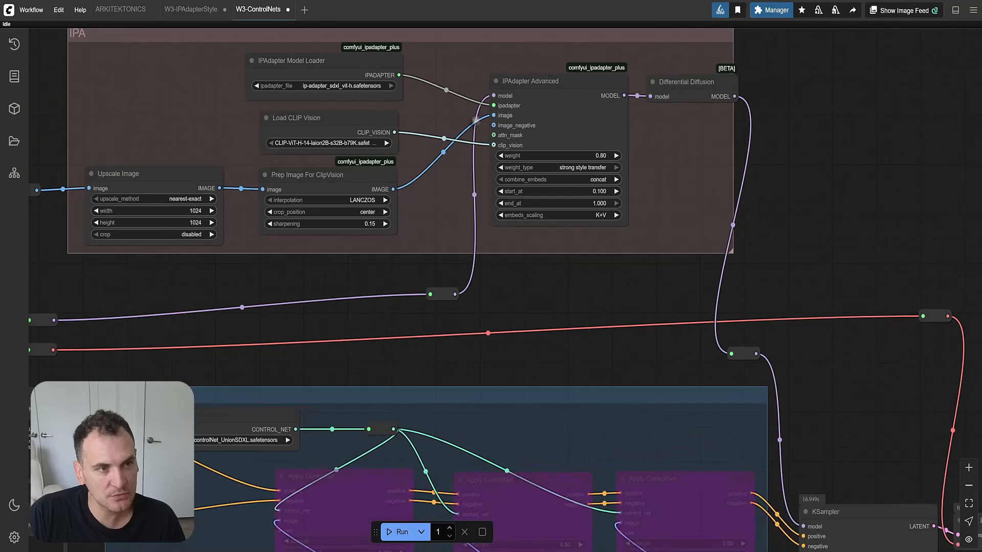
scroll(483, 154, down, 8)
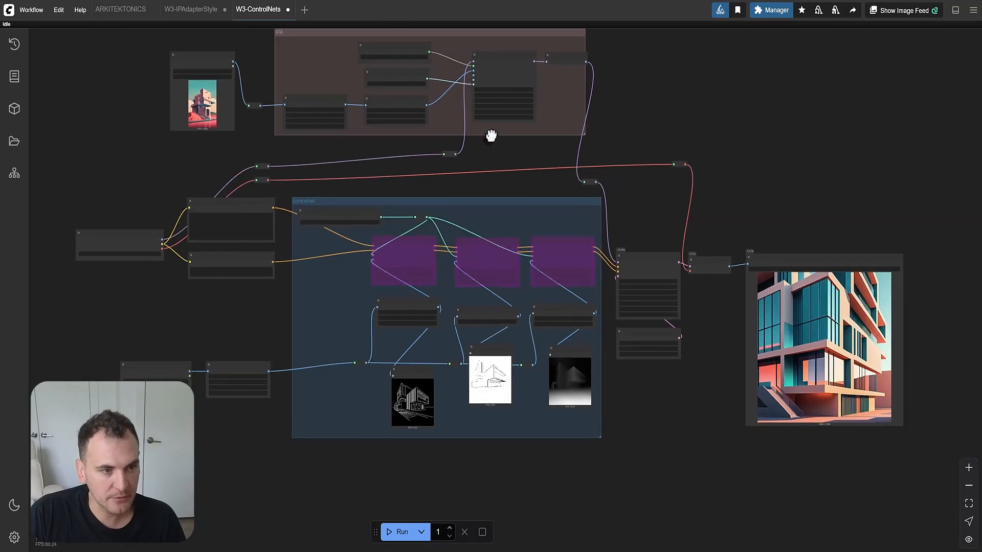
scroll(491, 136, up, 1)
drag(416, 172, 426, 203)
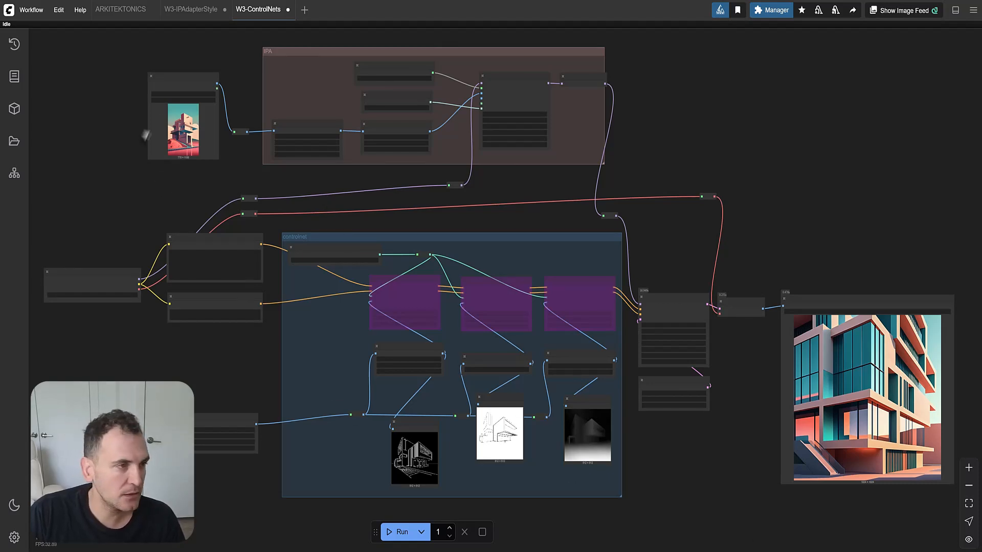
Load the Architectural_Sketching_with_graphic_tablet-1-min-1 image into the Load Image node feeding the controlnet group.
drag(265, 262, 351, 125)
scroll(252, 306, up, 10)
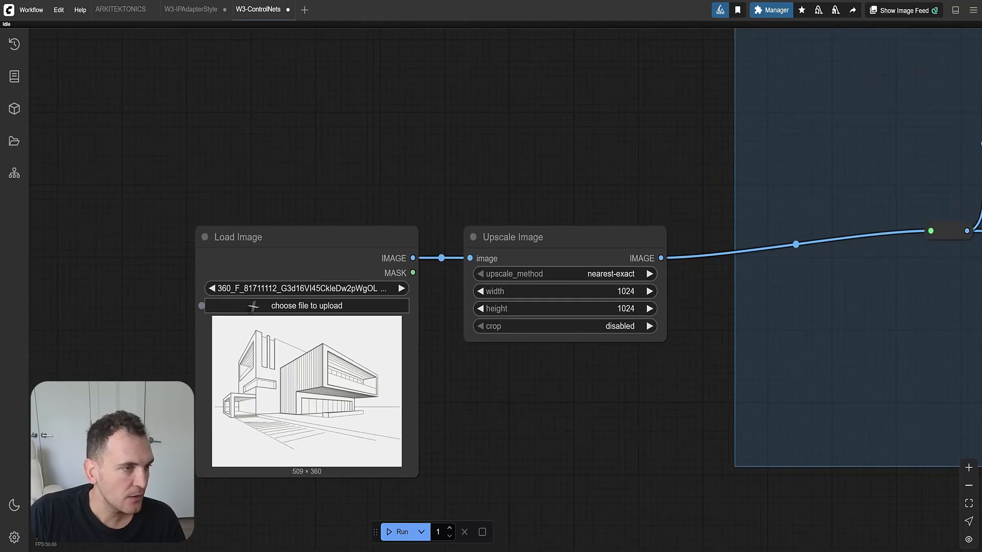
click(267, 307)
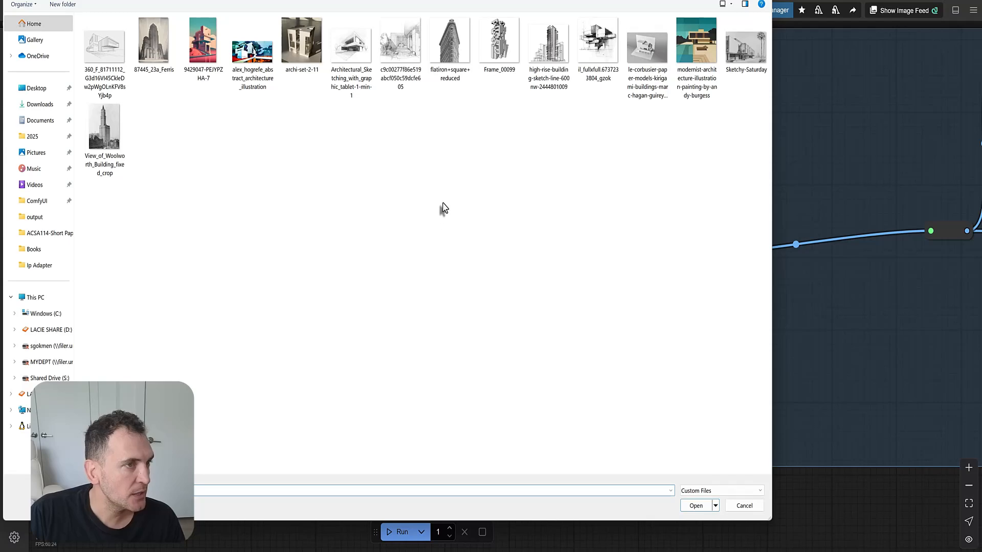
click(353, 60)
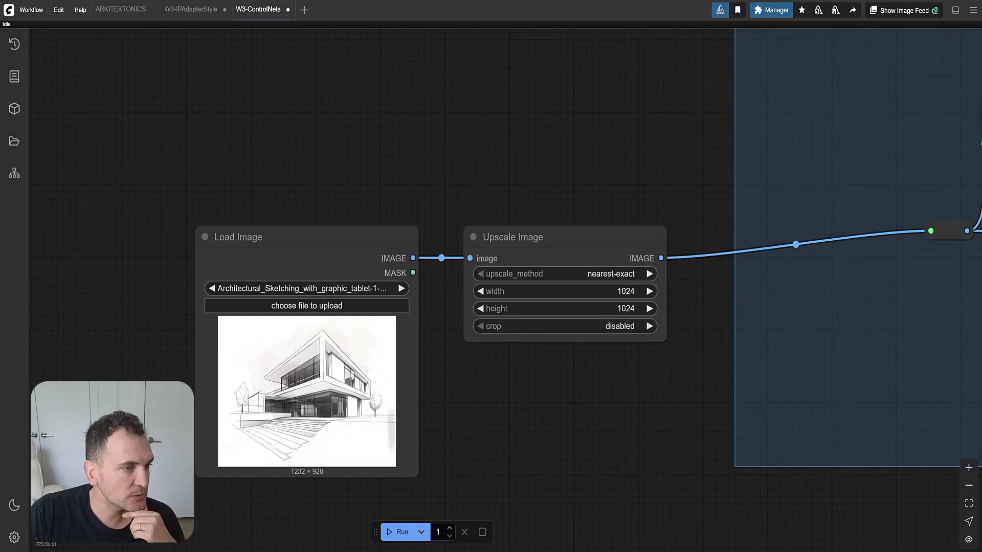
Load 87445_23a_Ferris.jpg as the style reference in the Load Image node that feeds the IPA group.
scroll(327, 342, down, 5)
drag(344, 164, 418, 450)
scroll(524, 98, up, 3)
drag(524, 97, 472, 344)
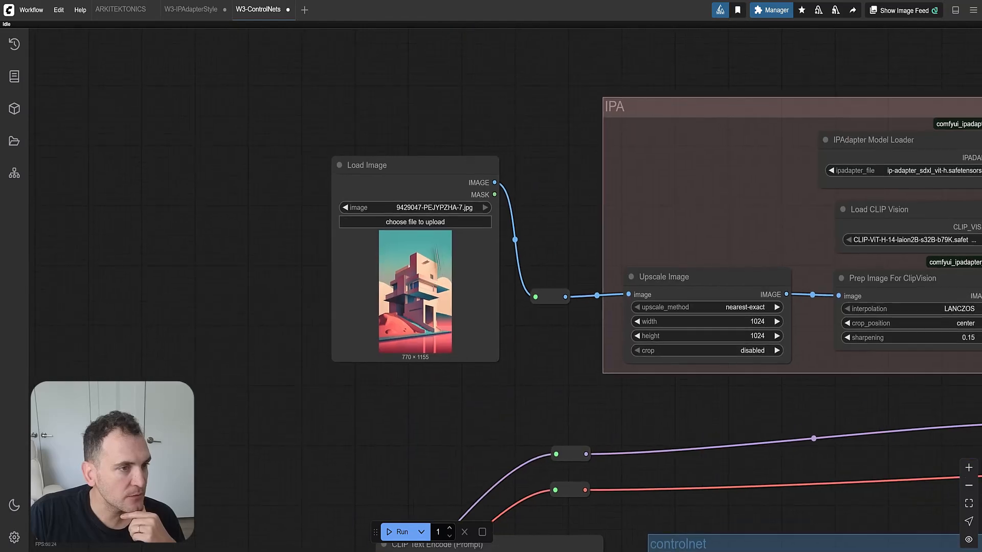
scroll(441, 263, up, 5)
click(416, 196)
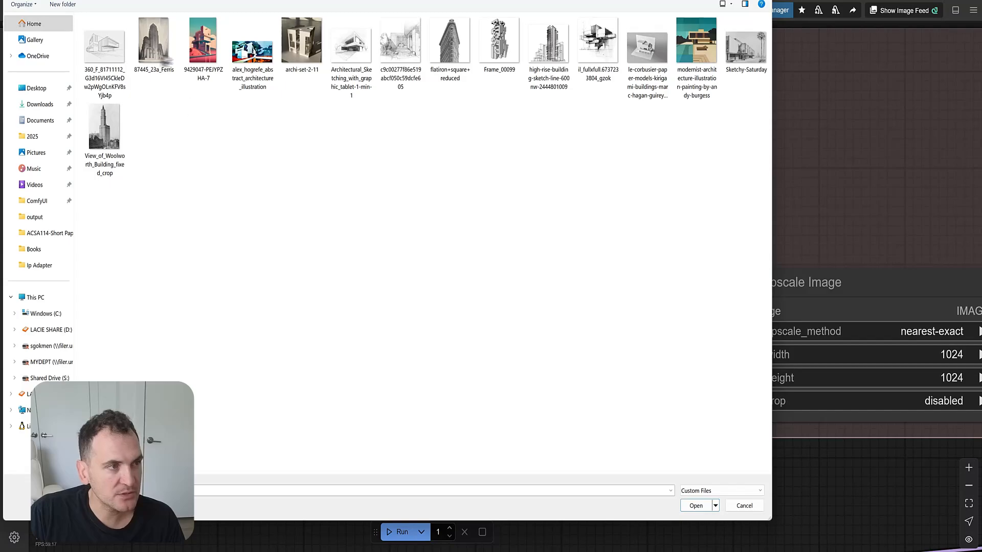
double_click(152, 53)
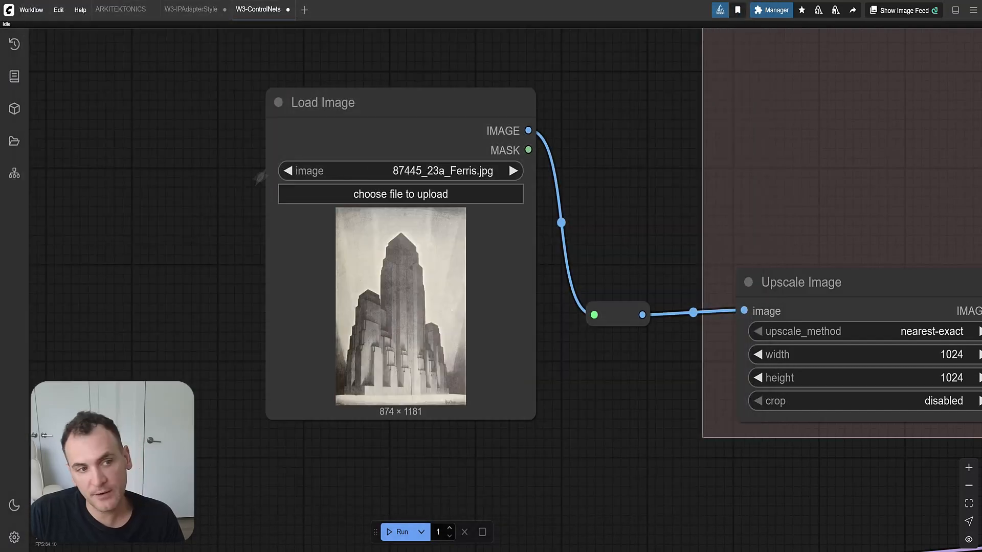
Load 9429047-PEJYPZHA-7.jpg into the Load Image node that feeds the controlnet group.
scroll(383, 247, down, 5)
scroll(372, 204, down, 4)
scroll(352, 148, up, 6)
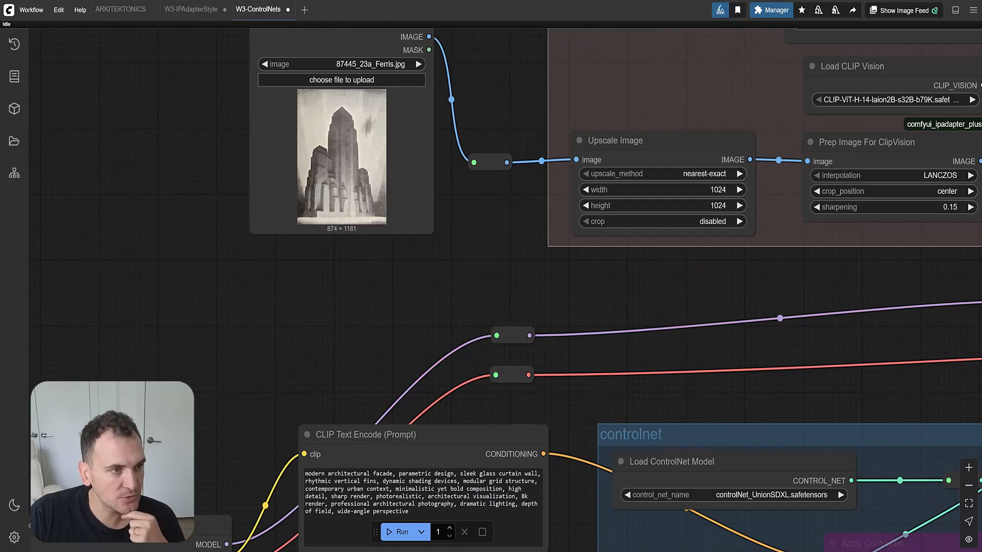
scroll(344, 156, down, 7)
drag(339, 418, 390, 215)
scroll(229, 403, up, 3)
scroll(327, 222, down, 4)
scroll(322, 327, up, 10)
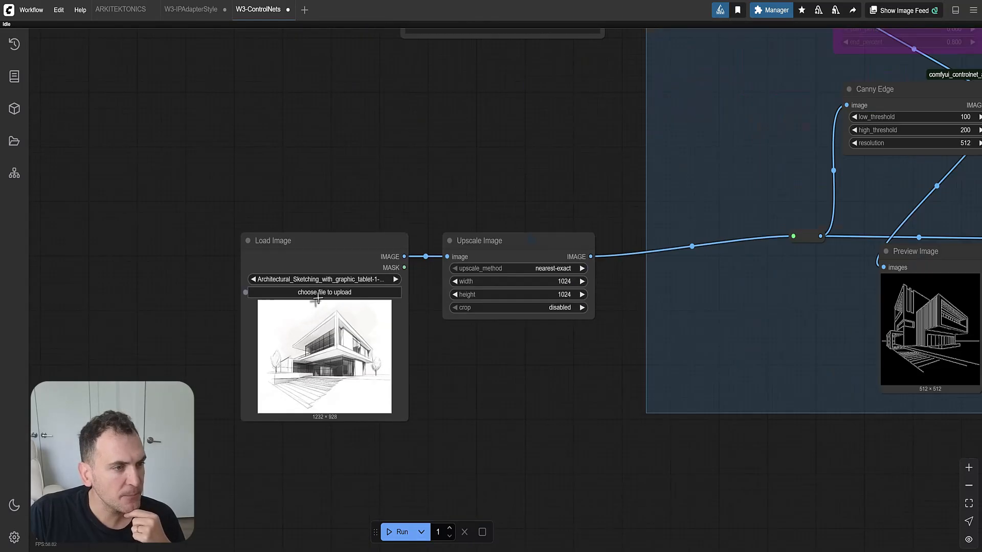
click(317, 293)
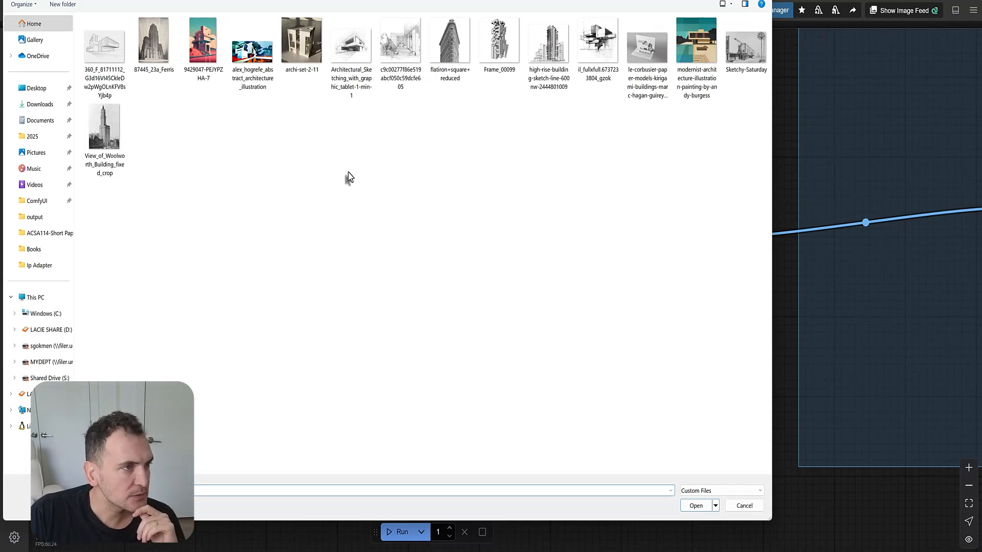
double_click(200, 50)
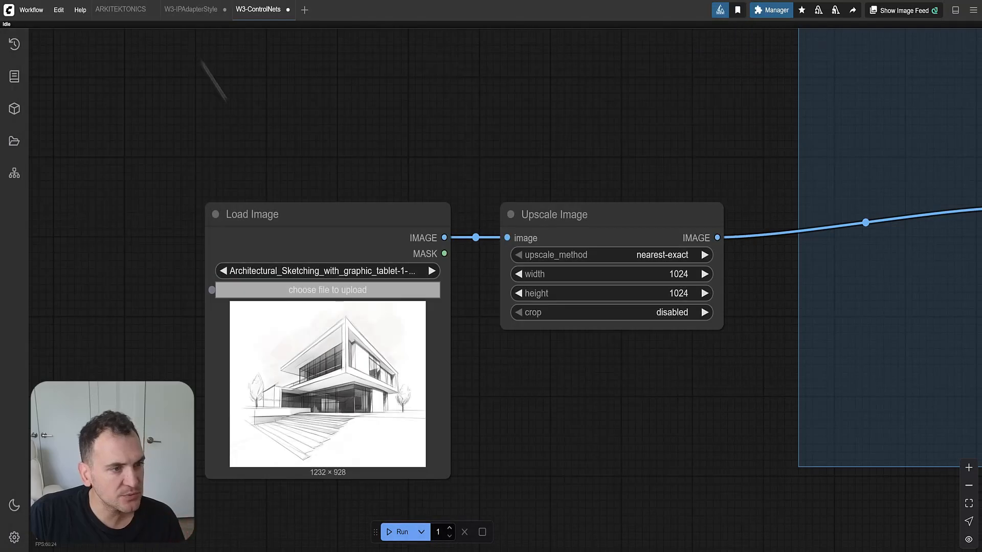
Re-enable the bypassed Apply ControlNet node that is driven by Depth Anything.
scroll(328, 400, down, 6)
drag(343, 160, 335, 368)
scroll(335, 358, down, 1)
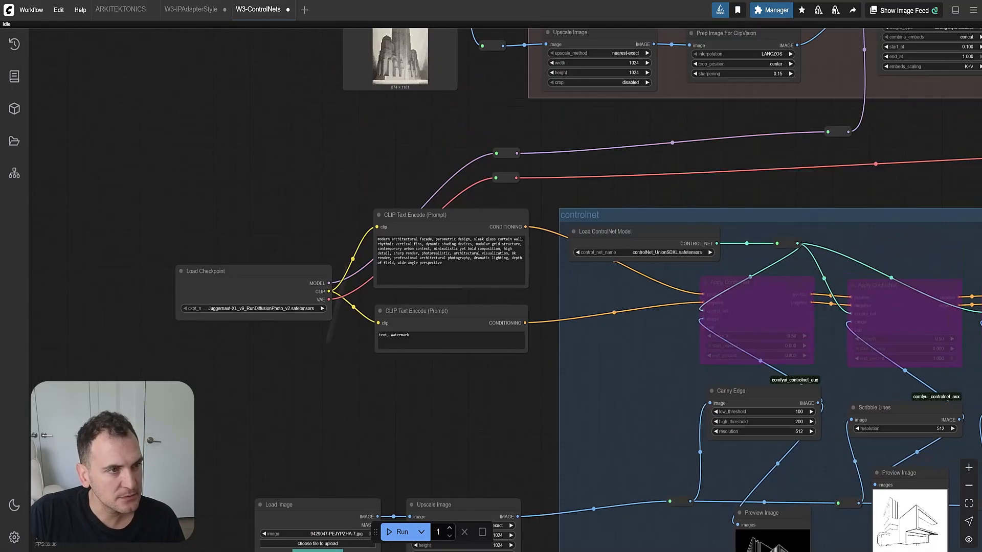
scroll(371, 108, down, 2)
drag(388, 353, 309, 248)
scroll(339, 351, up, 3)
scroll(317, 269, down, 4)
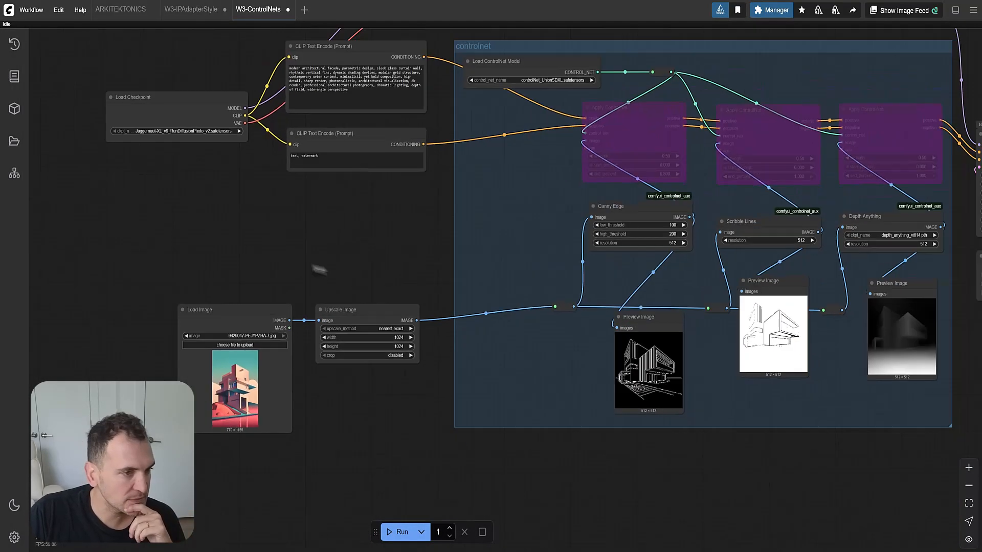
drag(390, 281, 280, 325)
scroll(534, 293, up, 3)
drag(265, 287, 453, 208)
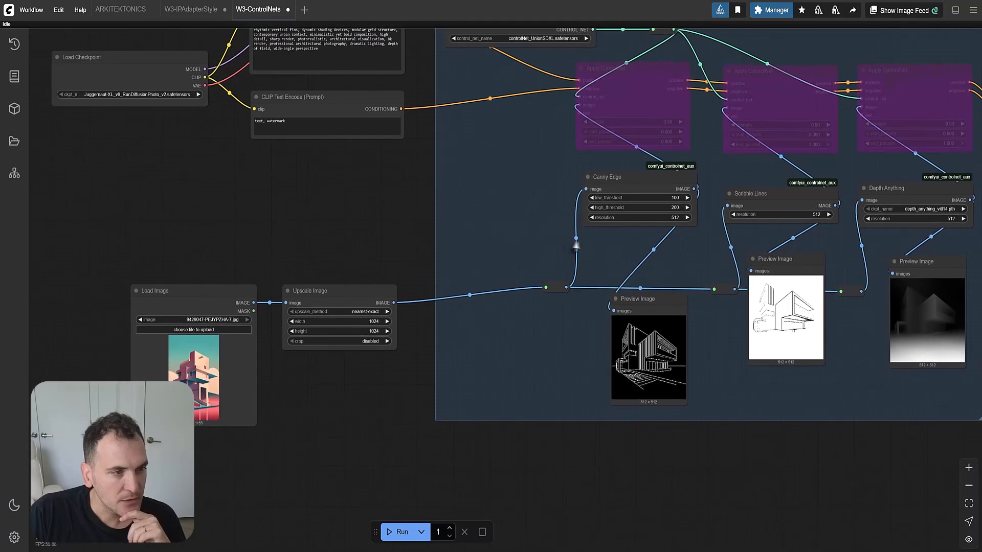
drag(548, 237, 450, 254)
scroll(684, 219, up, 3)
drag(802, 127, 622, 202)
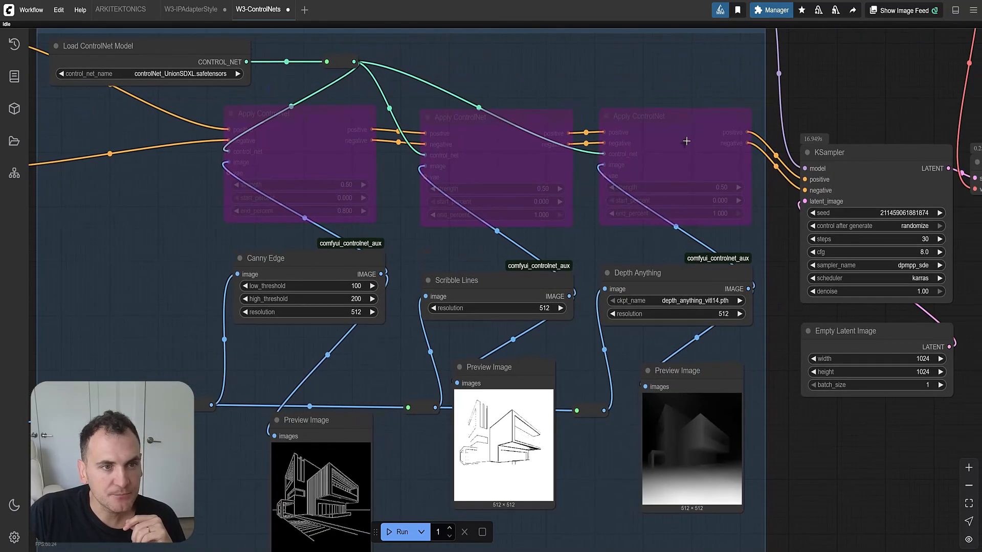
click(688, 142)
click(676, 89)
scroll(708, 275, down, 1)
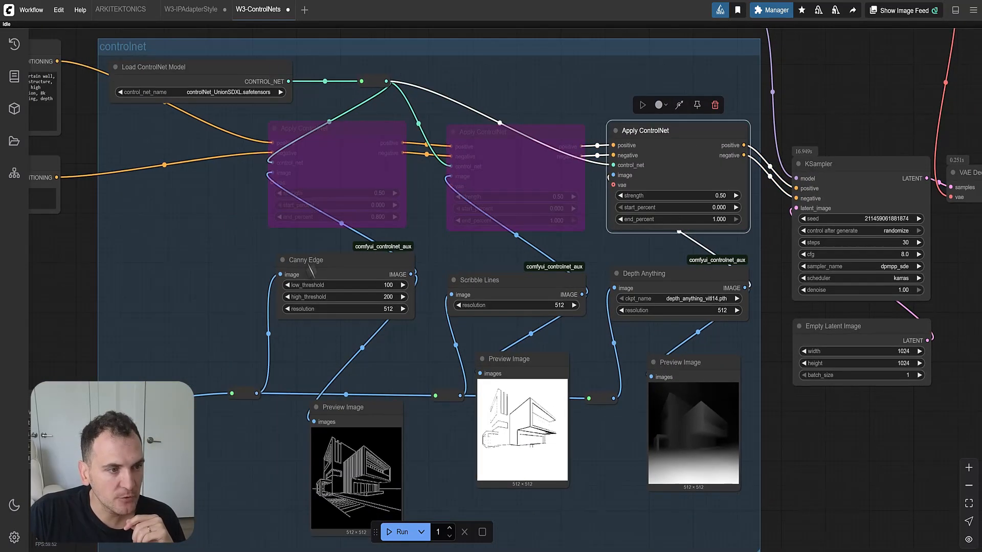
Check the bypassed Canny and Scribble Apply ControlNet nodes and the IPA group's settings.
drag(309, 379, 431, 338)
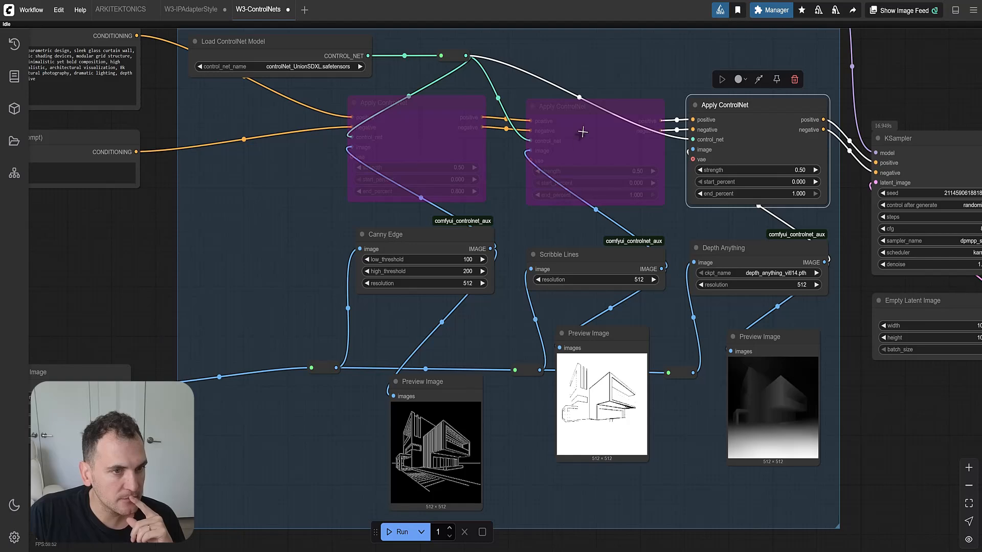
scroll(785, 170, up, 3)
scroll(716, 158, down, 3)
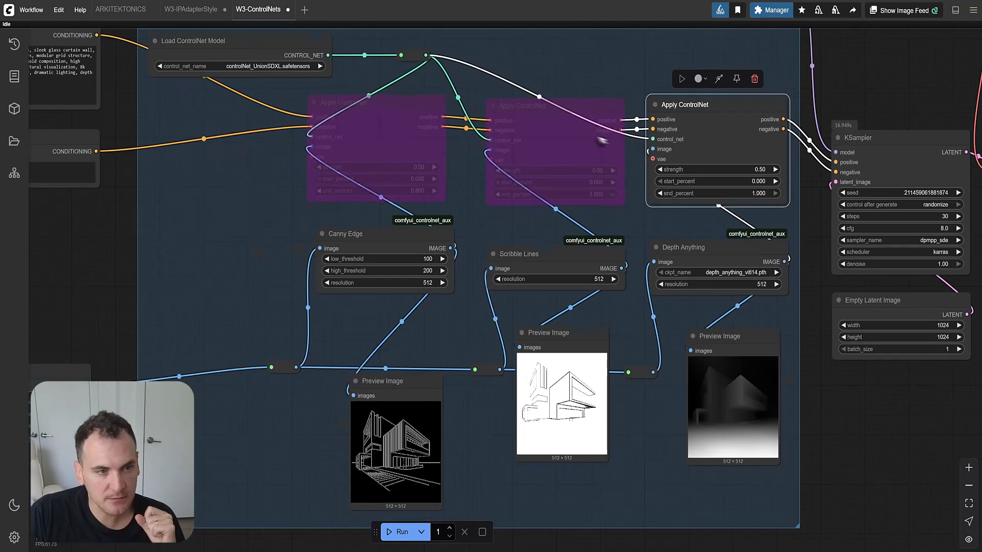
click(551, 131)
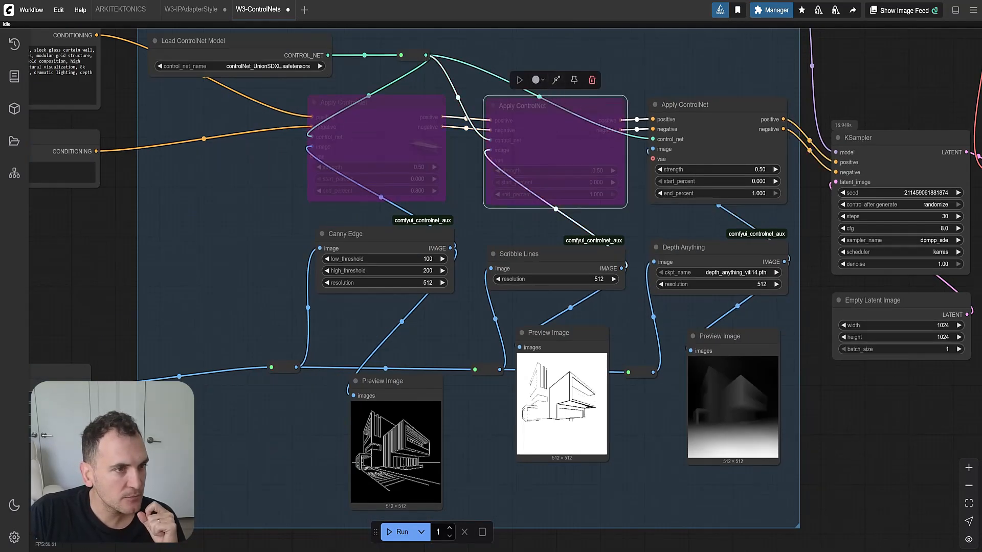
scroll(467, 265, down, 5)
scroll(553, 194, up, 6)
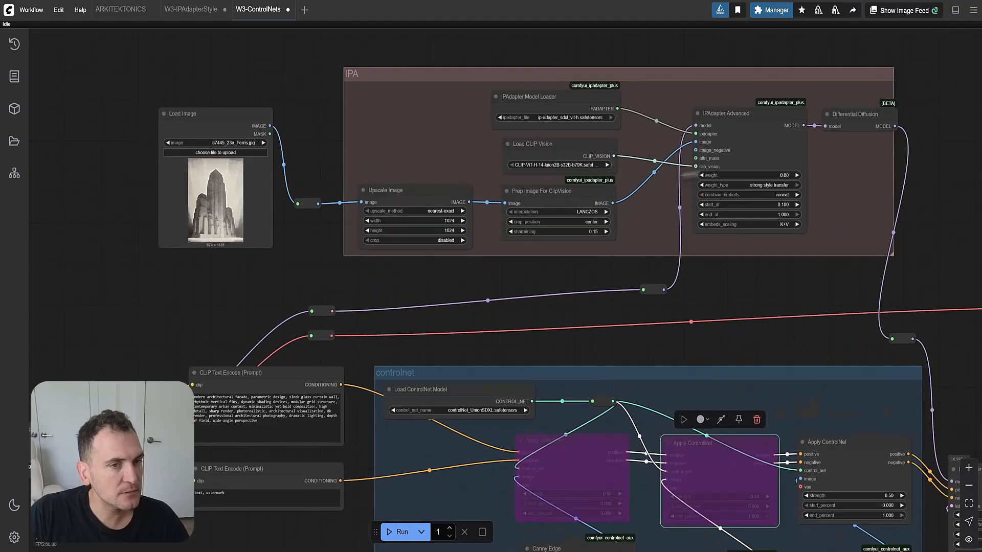
scroll(468, 167, down, 8)
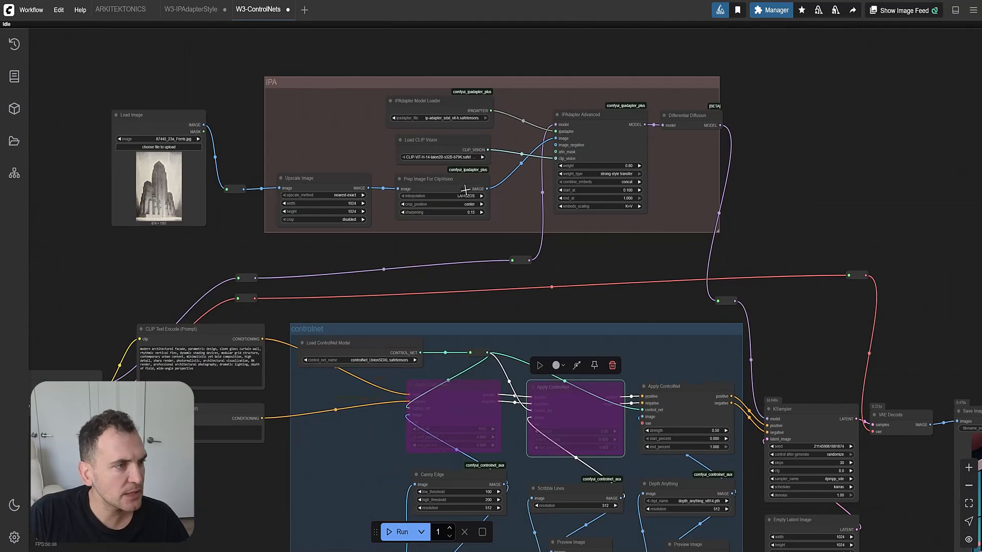
Append the terms sketch, line drawing, shading and shadows to the end of the positive prompt.
drag(541, 253, 525, 183)
scroll(269, 296, up, 8)
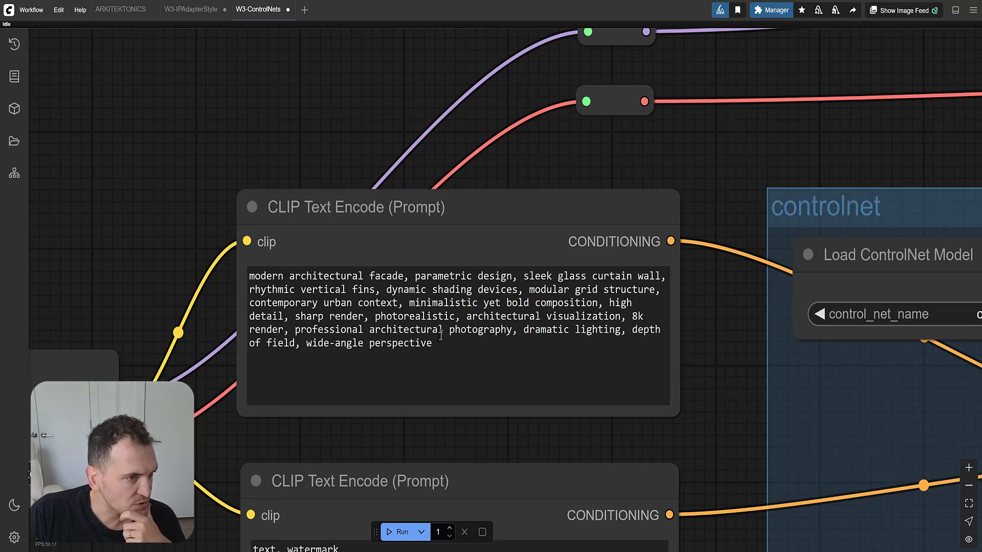
click(444, 348)
text(,)
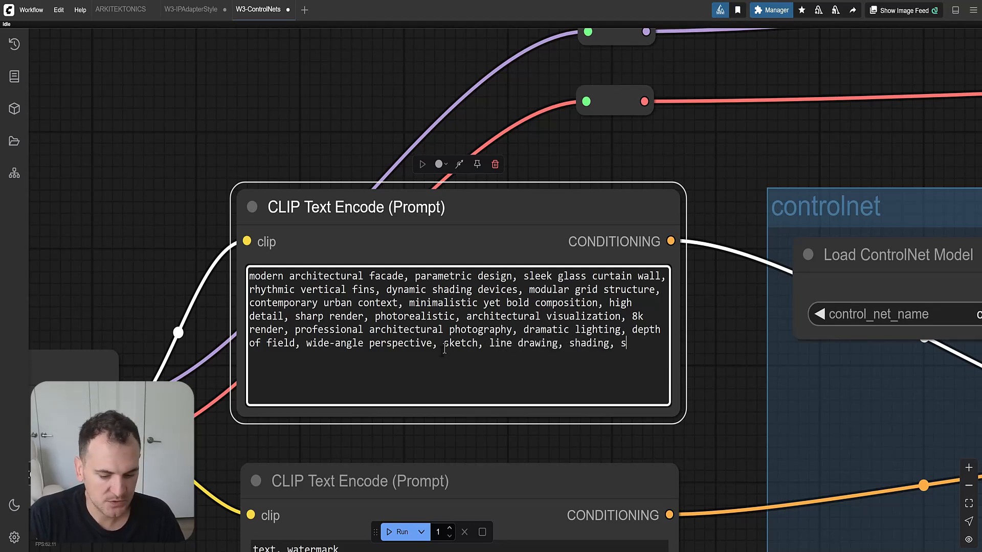
click(127, 250)
scroll(127, 250, down, 15)
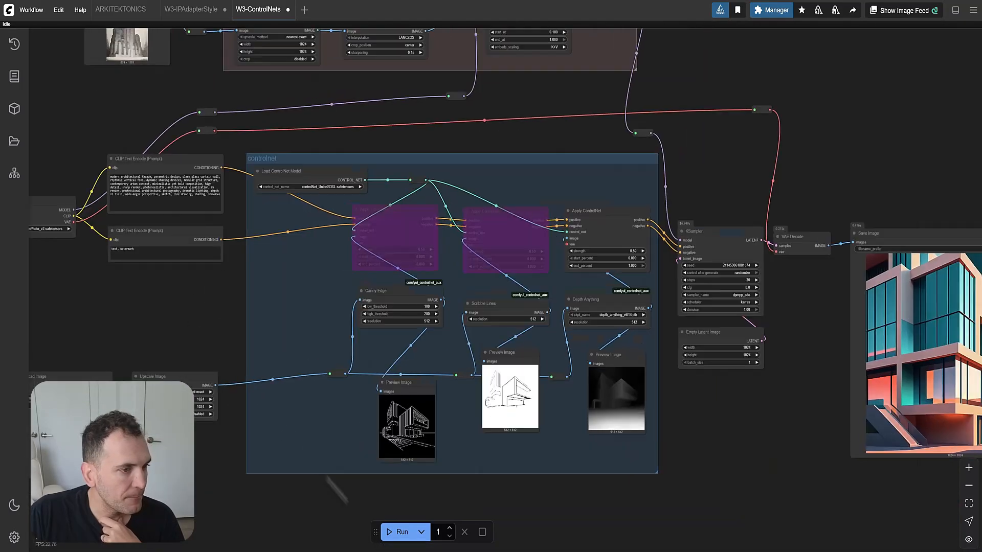
Start a render with depth guidance and the Ferris style image, and examine the Canny, Scribble and Depth previews of the new input.
click(402, 531)
drag(166, 302, 203, 333)
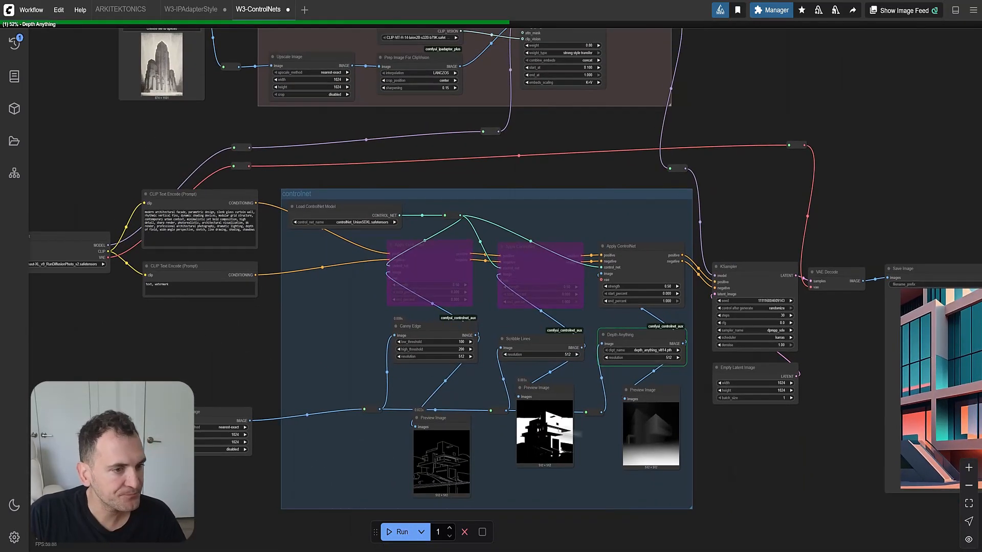
scroll(588, 455, up, 11)
scroll(541, 352, down, 5)
scroll(508, 392, up, 6)
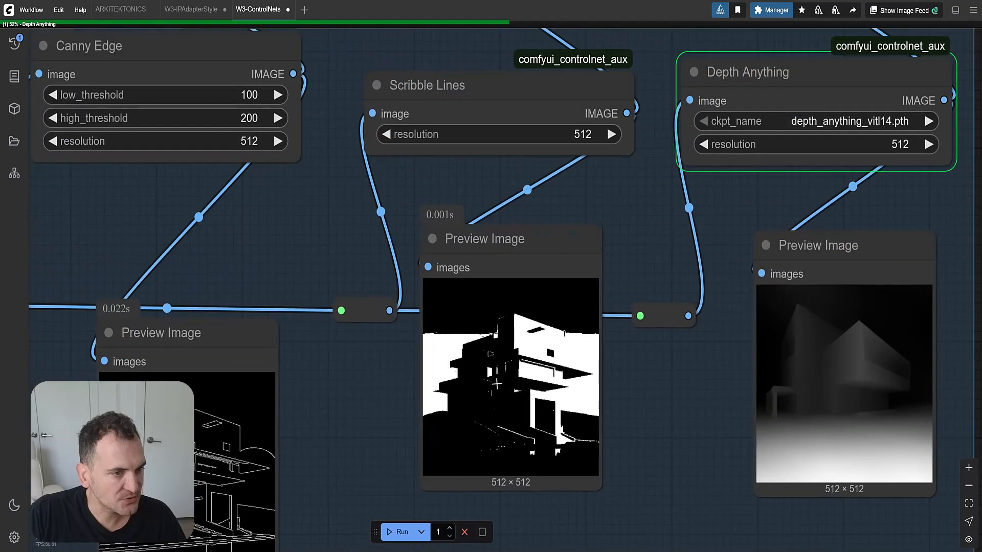
scroll(495, 384, up, 5)
scroll(493, 322, down, 10)
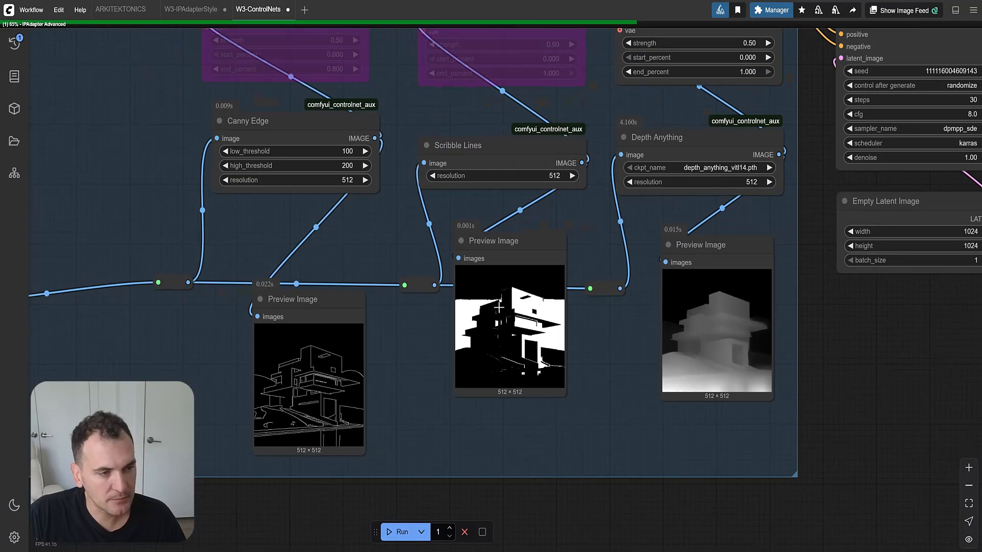
scroll(286, 389, up, 12)
scroll(301, 357, down, 6)
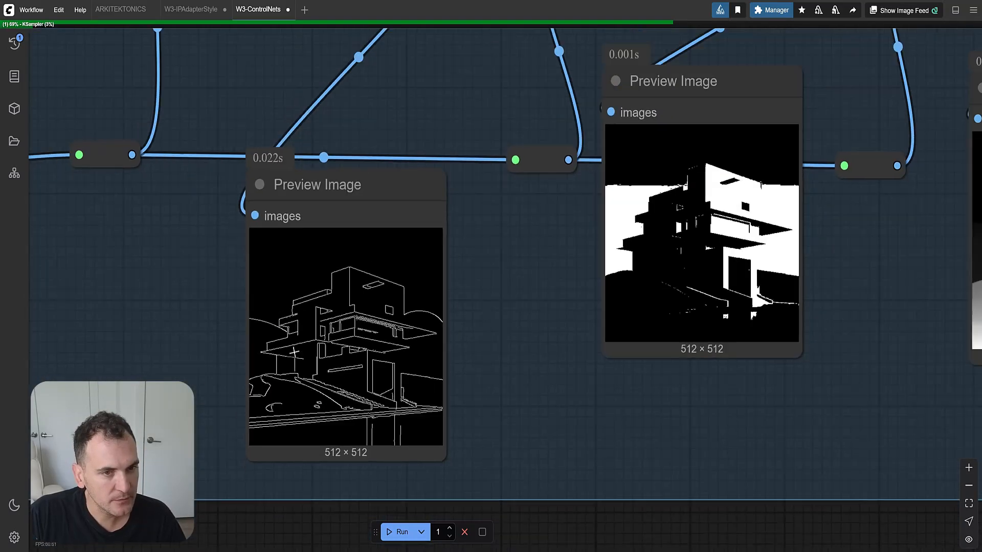
Compare the Canny, Scribble and Depth previews of the building with the Ferris style image while the render runs.
scroll(296, 351, down, 3)
drag(745, 319, 521, 335)
scroll(660, 273, up, 3)
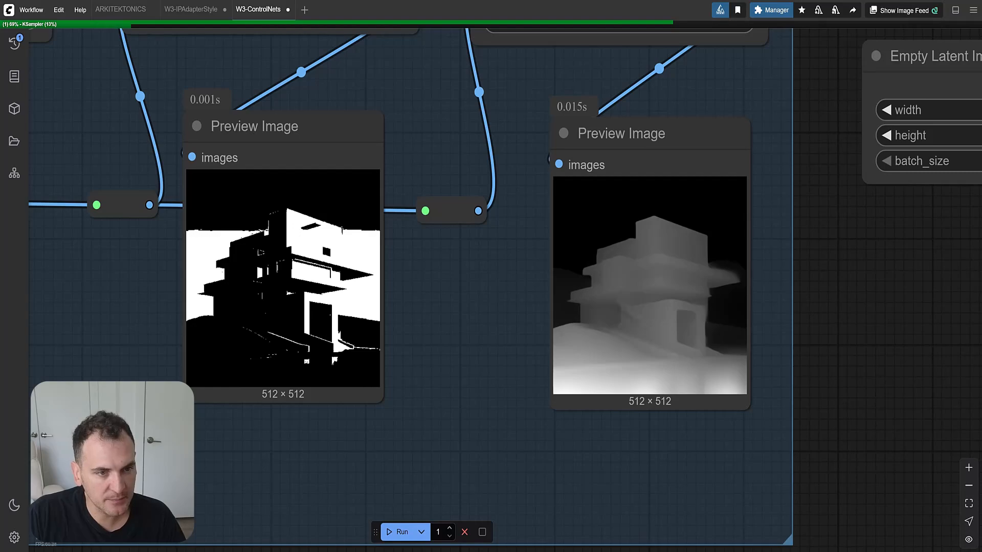
scroll(658, 290, down, 5)
drag(658, 290, 714, 350)
scroll(481, 400, up, 12)
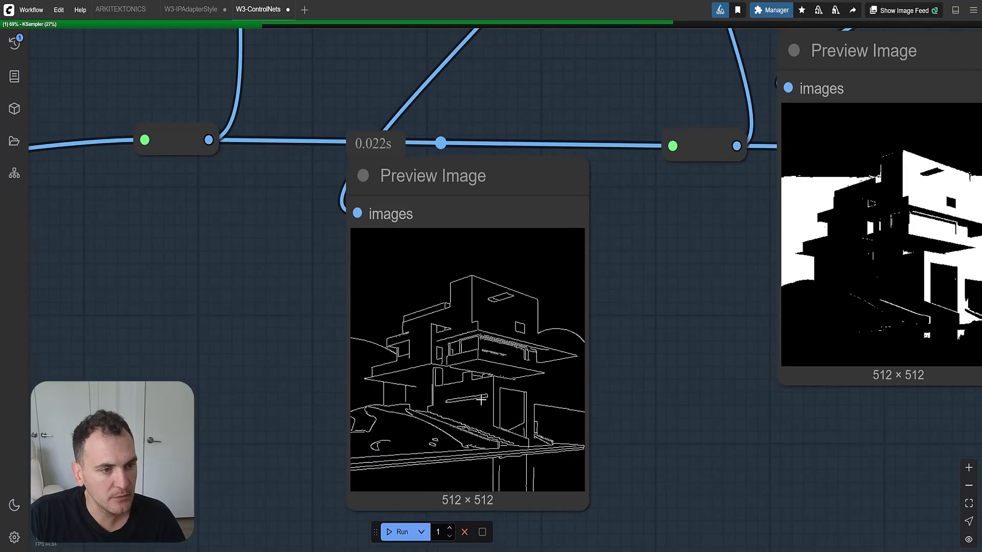
scroll(480, 400, down, 14)
drag(529, 295, 471, 361)
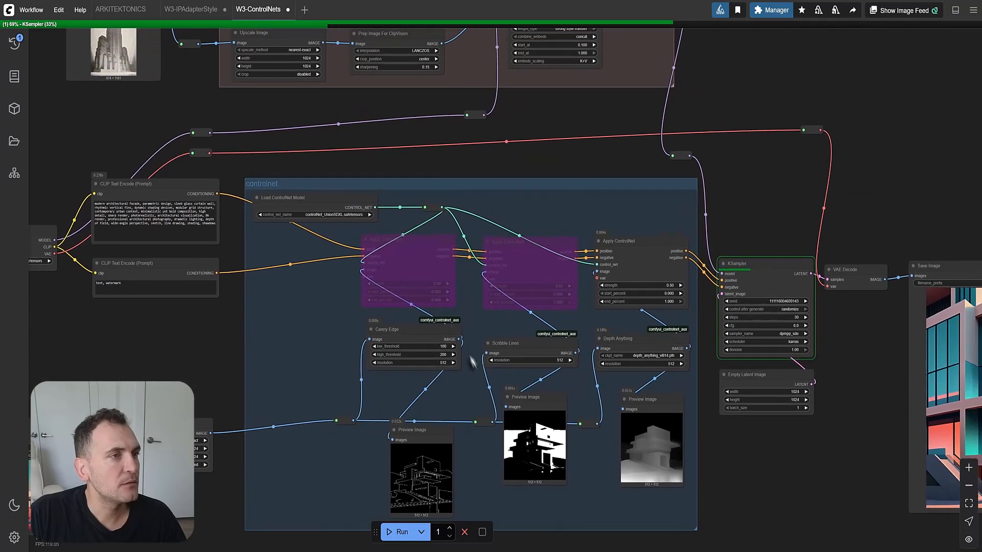
scroll(449, 325, down, 2)
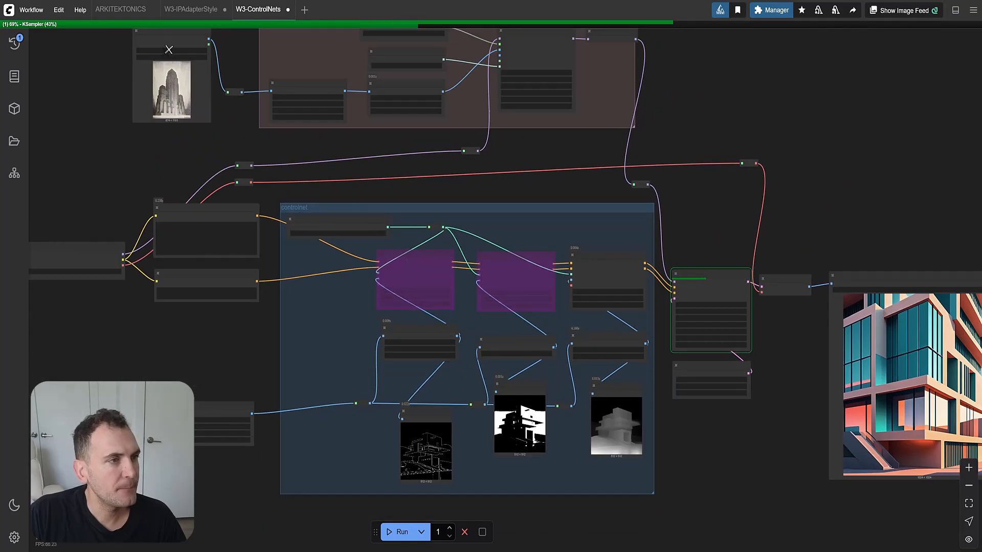
drag(291, 171, 520, 364)
scroll(520, 364, up, 4)
scroll(342, 238, up, 10)
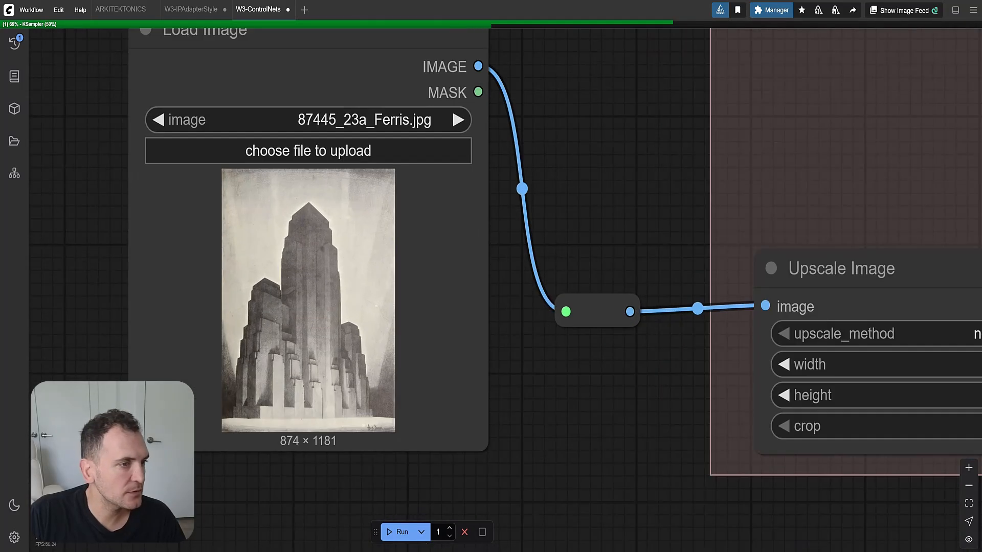
scroll(299, 211, down, 10)
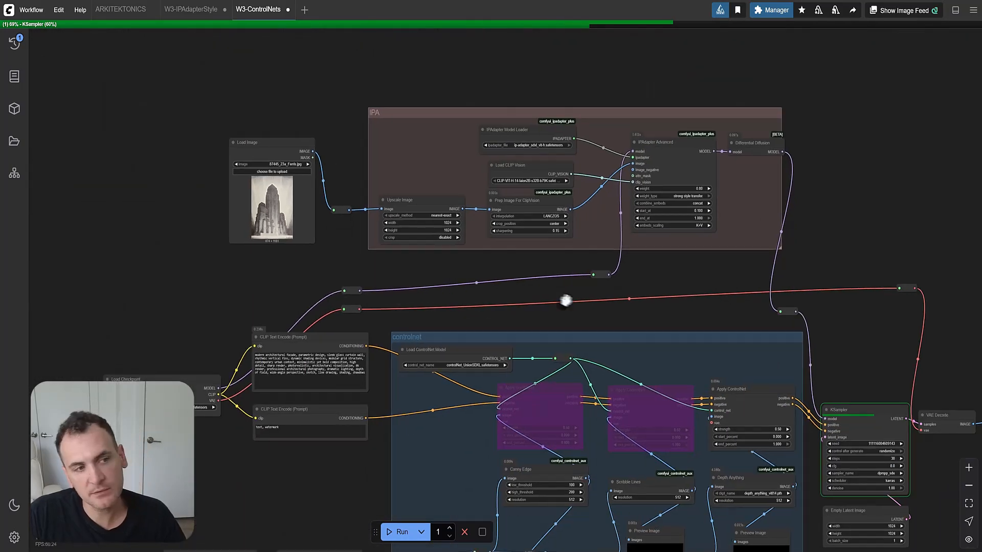
Shift the VAE Decode and Save Image nodes slightly beside the KSampler.
drag(750, 330, 343, 94)
scroll(637, 244, up, 5)
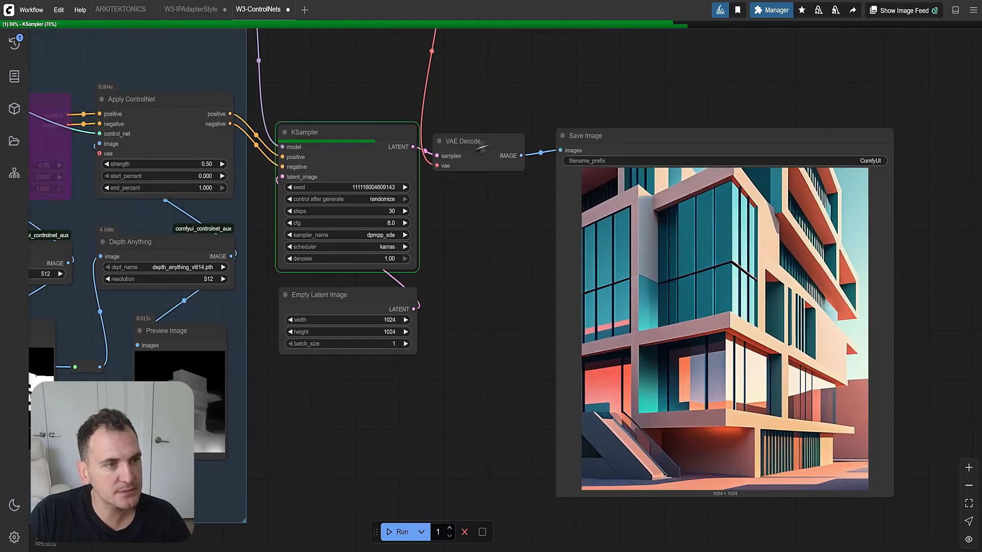
drag(480, 148, 495, 133)
mouse_move(634, 147)
mouse_down()
mouse_move(650, 135)
mouse_move(637, 136)
mouse_up()
drag(507, 141, 504, 145)
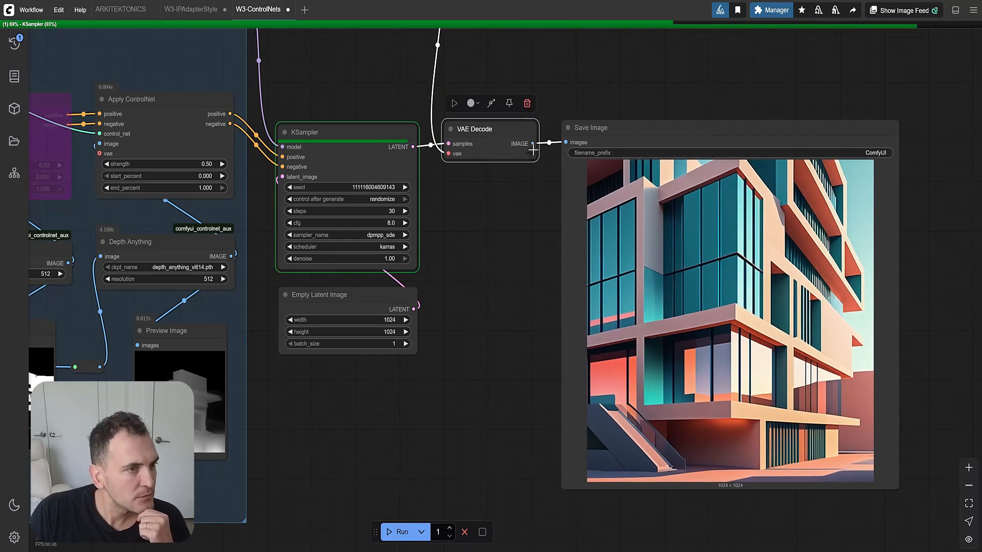
Place the Save Image node beside the Load Image node of the ControlNet input to compare the render with its source.
scroll(502, 255, down, 6)
drag(532, 271, 687, 248)
drag(609, 282, 665, 274)
scroll(836, 156, down, 8)
drag(840, 158, 661, 172)
scroll(447, 245, up, 11)
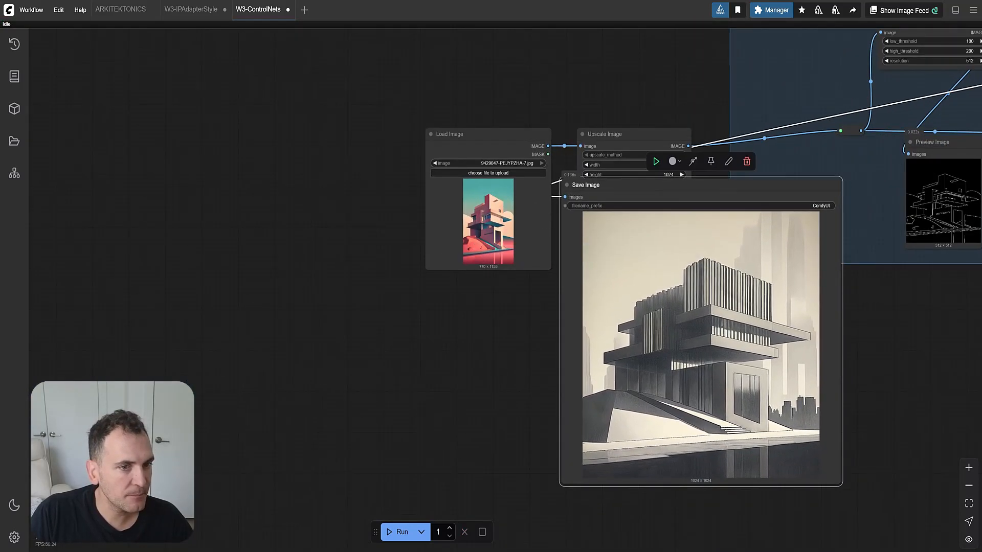
Examine the finished sketch-style render up close against the coloured building image used as its input.
scroll(783, 331, up, 2)
scroll(636, 274, down, 2)
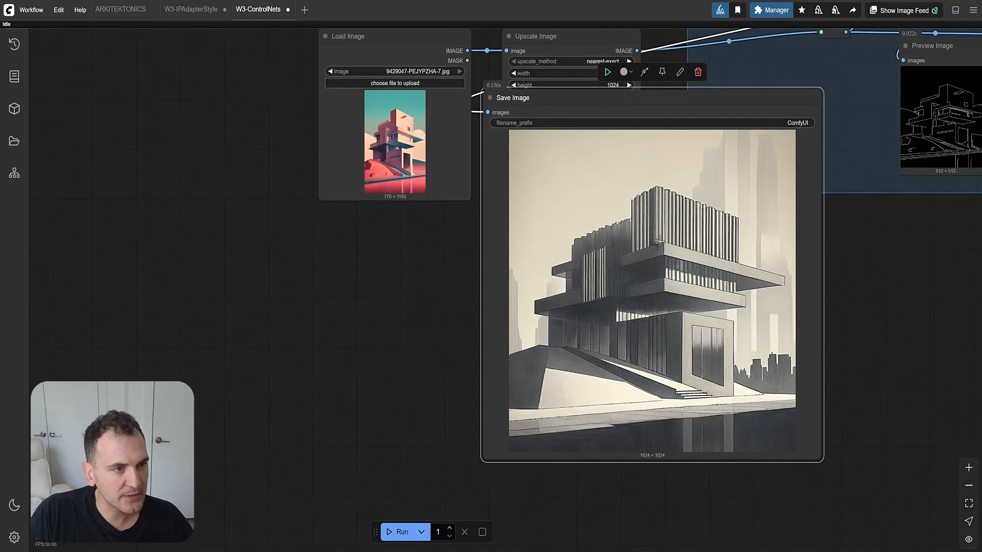
scroll(669, 253, up, 1)
scroll(494, 260, down, 5)
scroll(617, 225, up, 5)
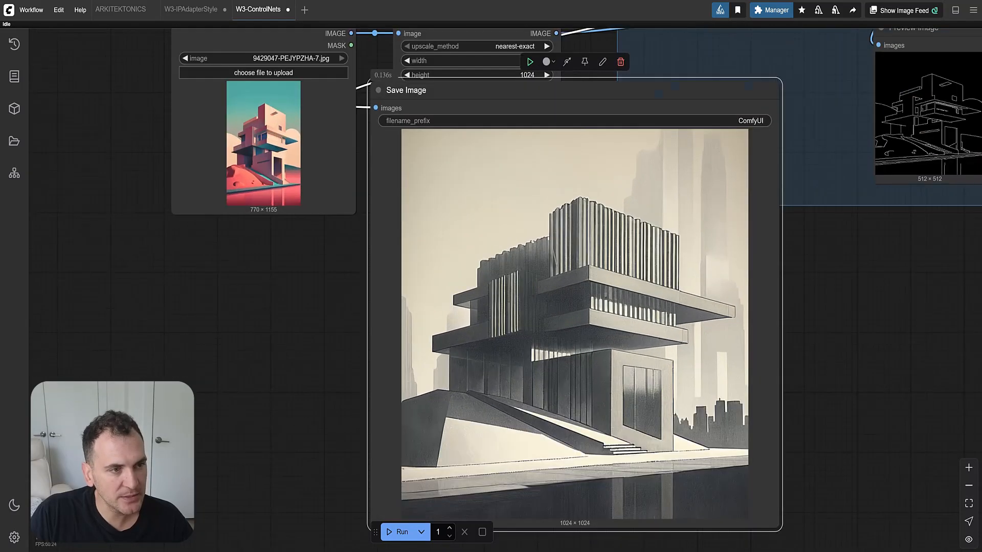
scroll(561, 266, down, 1)
scroll(567, 271, up, 2)
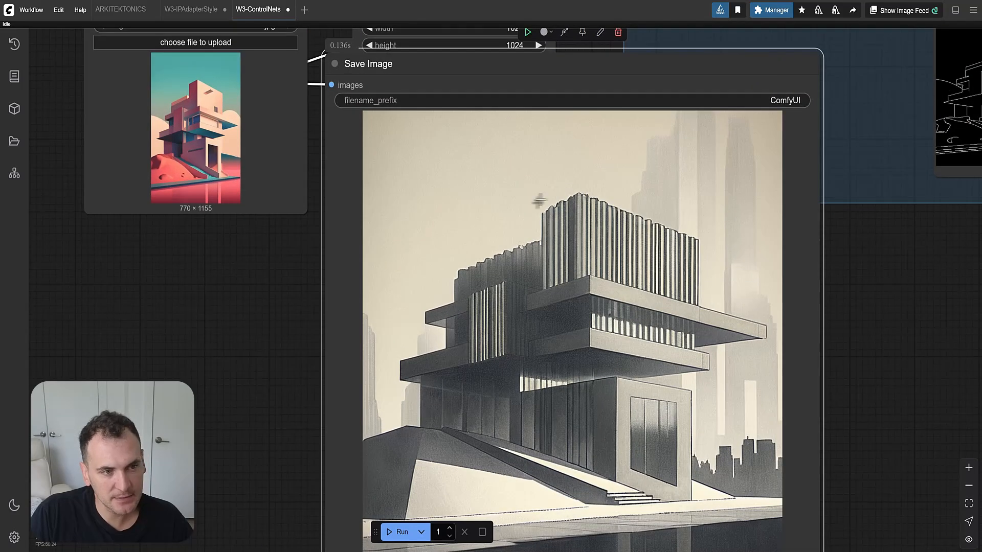
scroll(581, 267, down, 6)
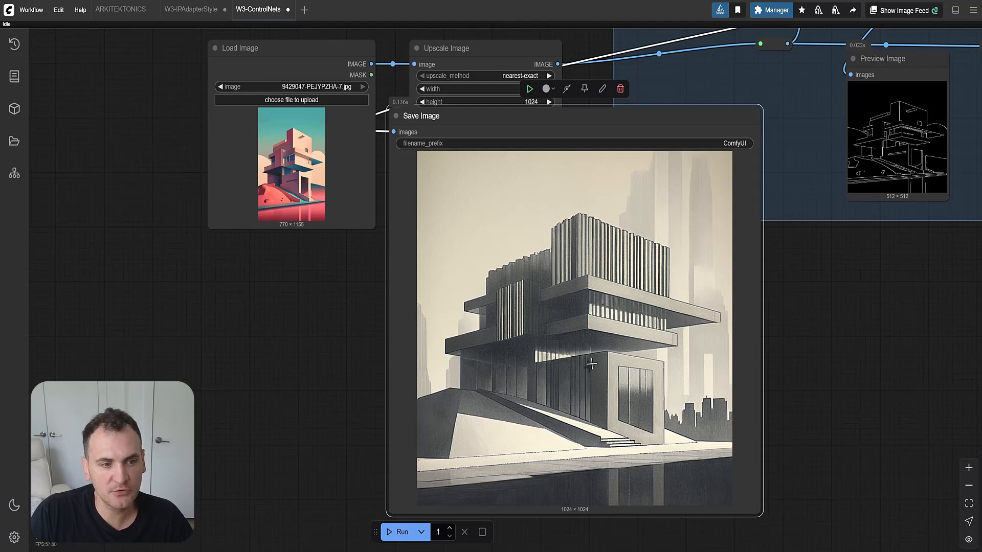
scroll(590, 352, up, 5)
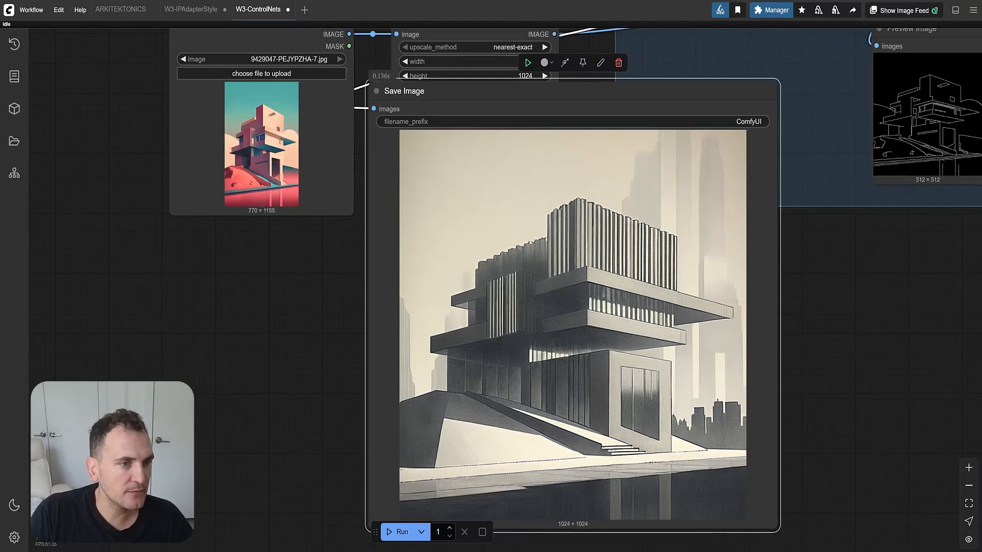
scroll(547, 418, down, 6)
Place the Save Image node beside the Depth preview and compare the render with the ControlNet previews.
drag(548, 369, 594, 453)
scroll(457, 330, down, 4)
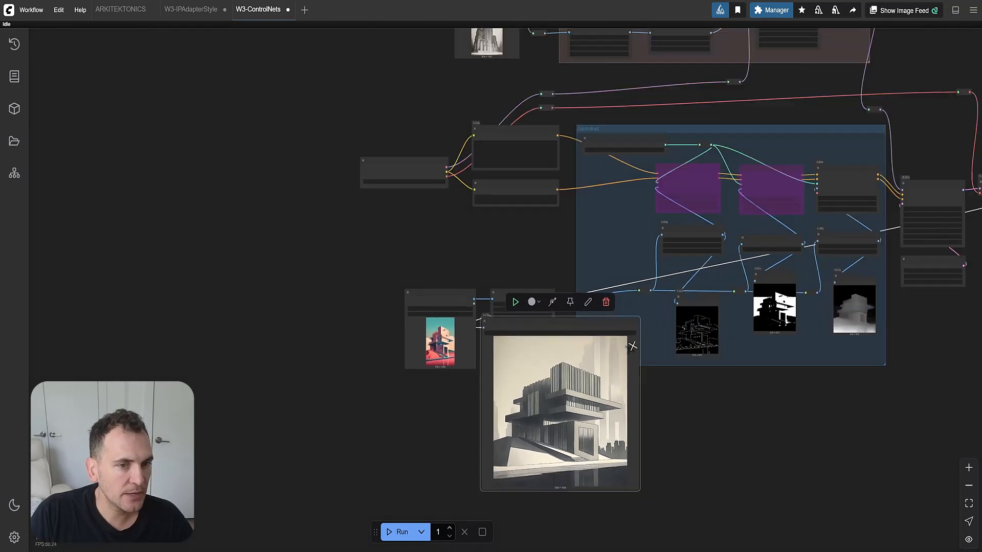
drag(651, 344, 533, 321)
drag(467, 312, 858, 272)
scroll(858, 272, up, 12)
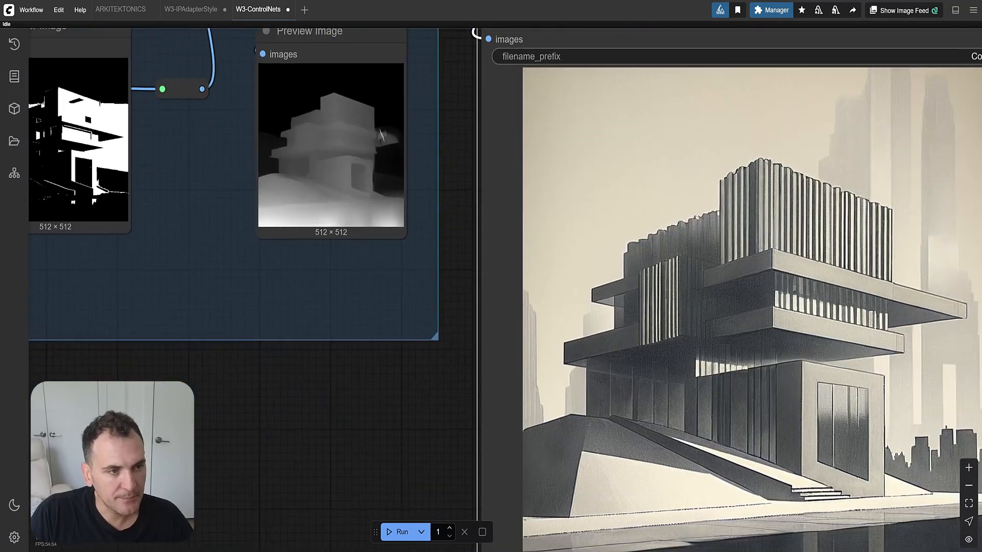
drag(381, 136, 370, 126)
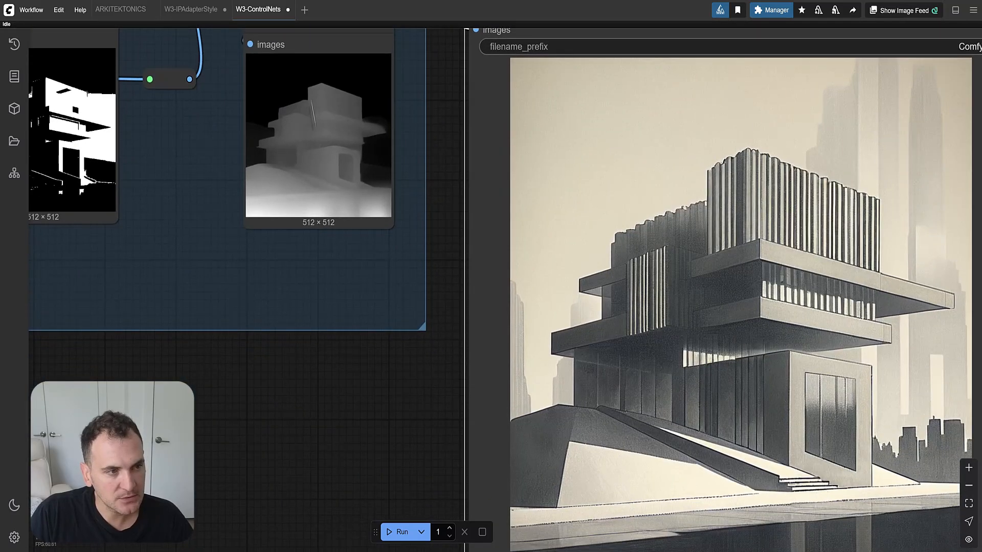
scroll(335, 146, down, 2)
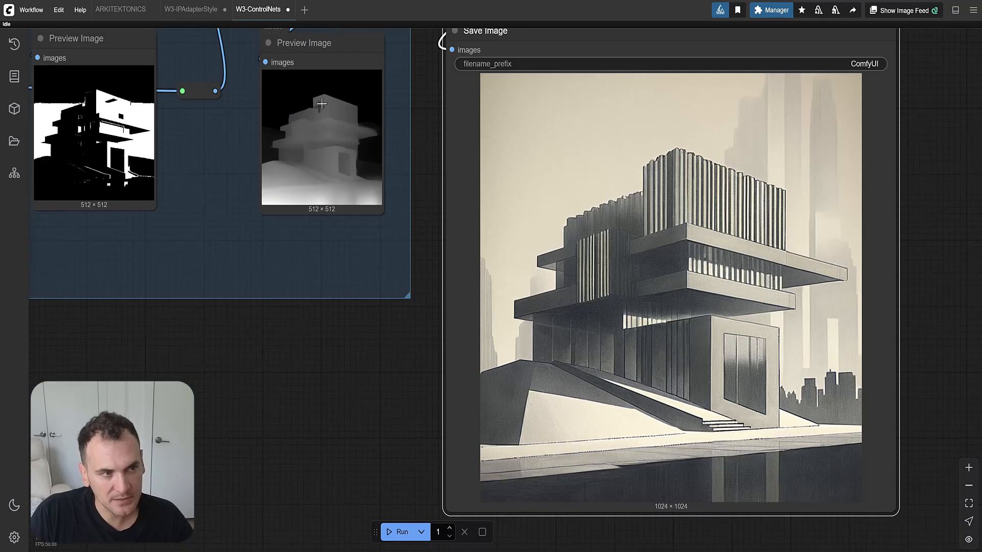
scroll(372, 169, down, 6)
drag(375, 202, 623, 359)
scroll(354, 349, up, 5)
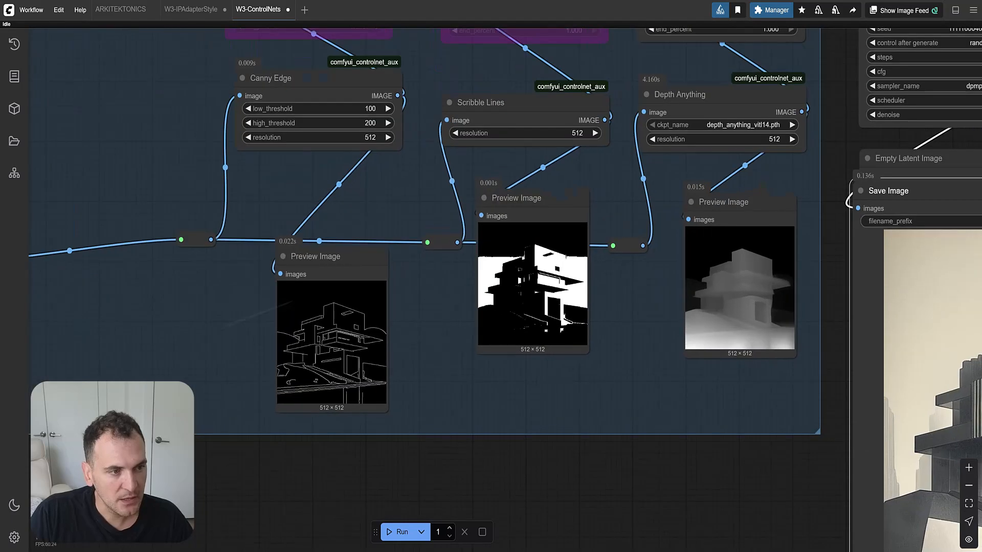
scroll(327, 302, down, 8)
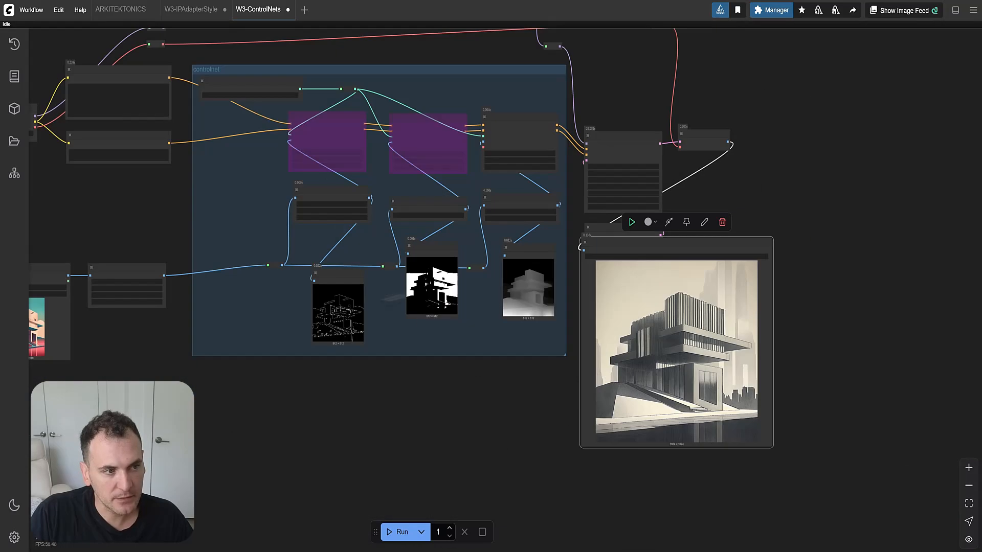
Place the Save Image node beside the Ferris Load Image node and compare the render with the style reference.
drag(626, 291, 782, 412)
scroll(794, 396, down, 6)
drag(776, 362, 307, 193)
scroll(398, 77, up, 10)
scroll(588, 414, up, 5)
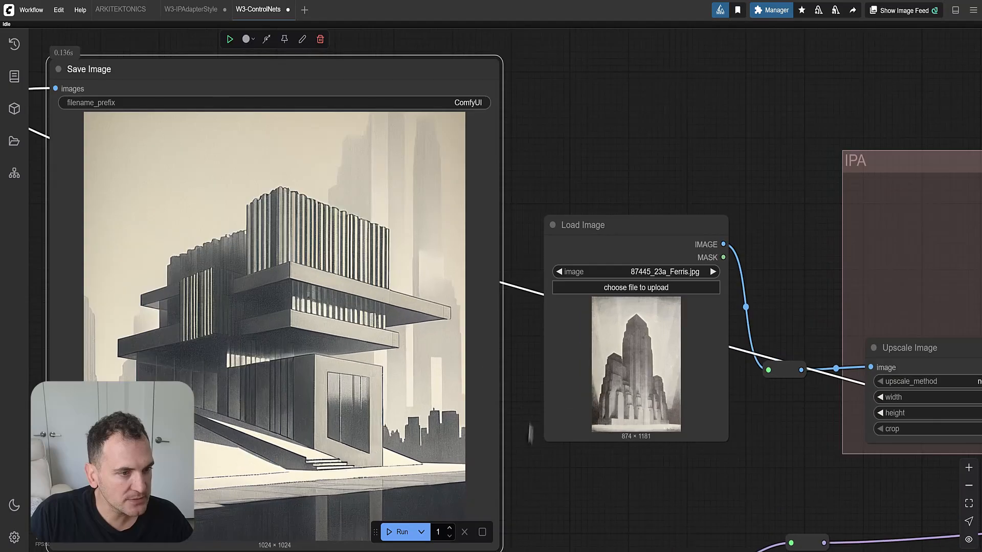
scroll(530, 434, down, 3)
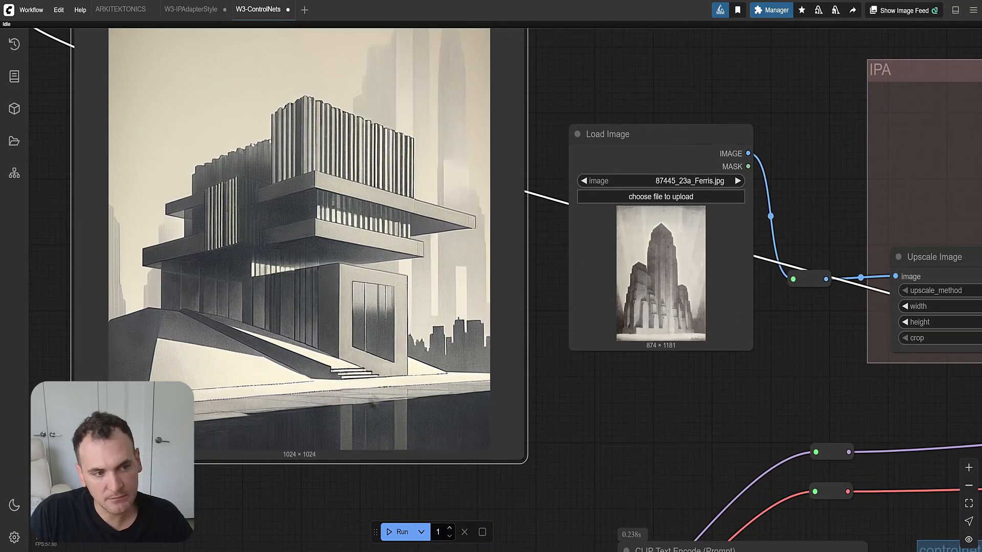
Move the Save Image node away from the Ferris style image to clear the space around it.
scroll(297, 205, down, 3)
drag(228, 68, 859, 295)
scroll(230, 106, down, 8)
scroll(199, 481, up, 10)
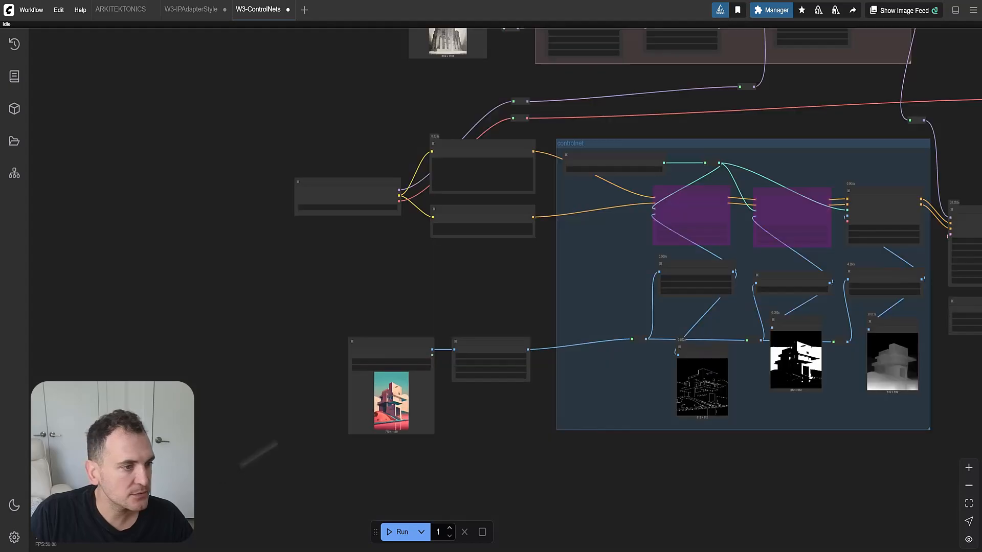
Replace the Ferris style reference with the image file il_fullxfull.6737233804_gzok.
scroll(429, 341, down, 5)
drag(448, 239, 443, 430)
scroll(496, 115, up, 10)
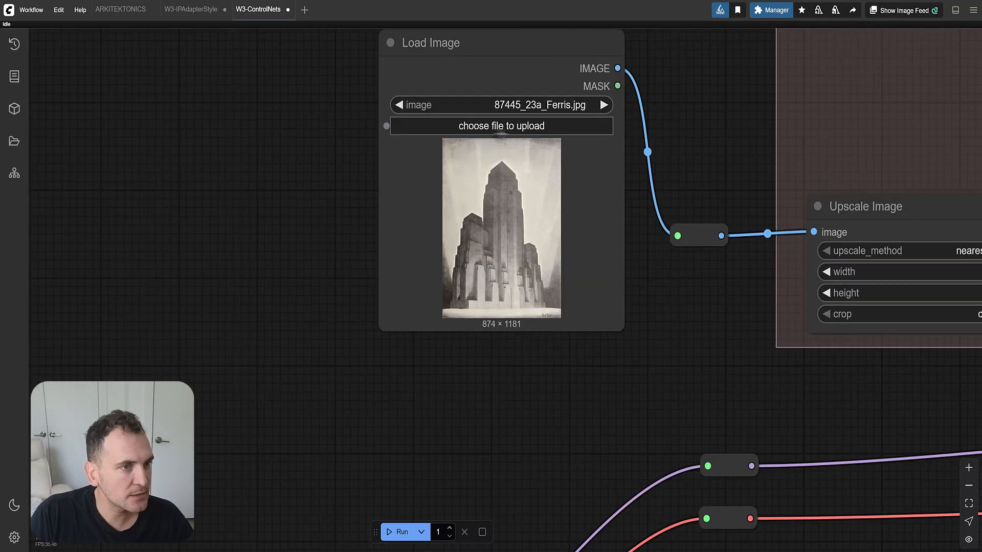
click(499, 126)
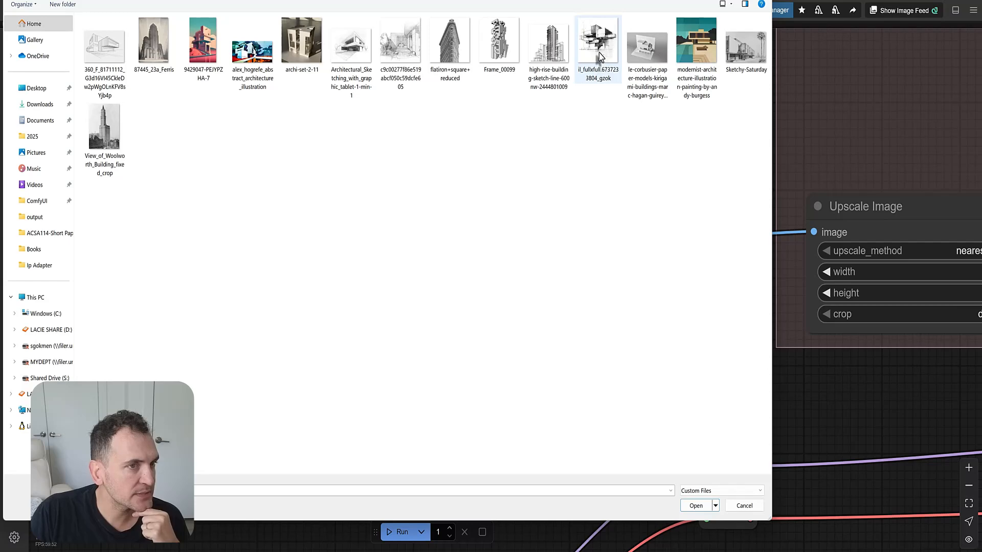
double_click(600, 56)
Load Frame_00099.jpg as the input image that feeds the ControlNet preprocessors.
scroll(361, 201, down, 3)
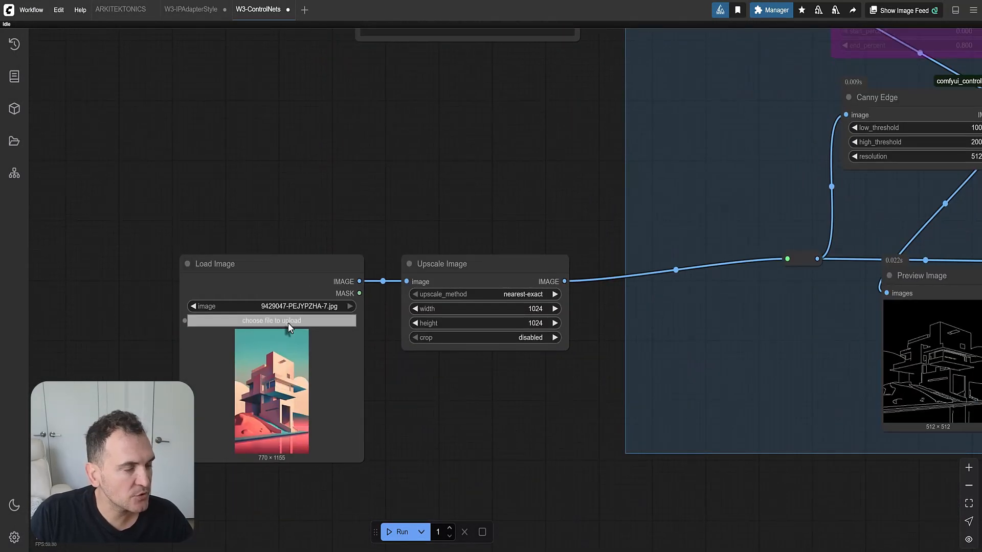
click(286, 321)
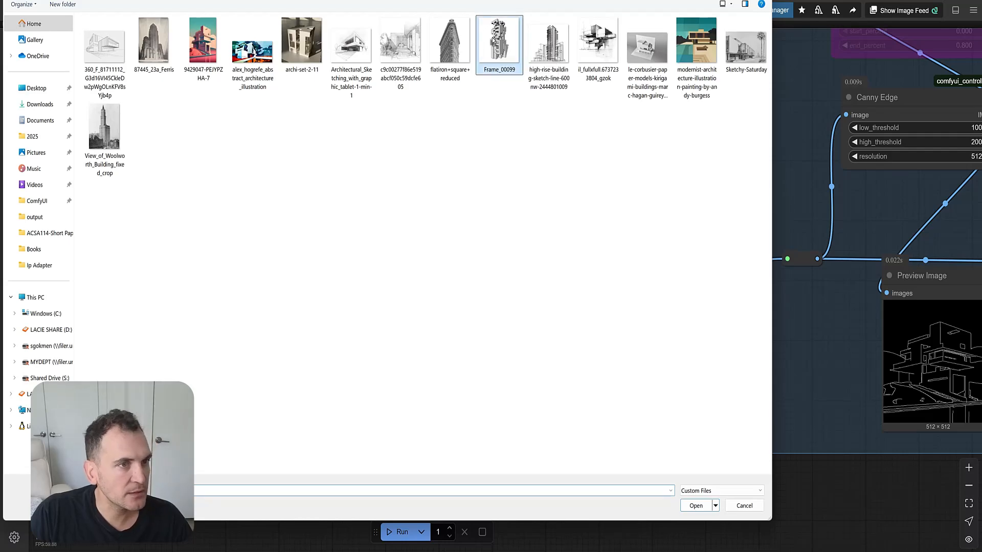
double_click(494, 42)
scroll(256, 409, up, 5)
scroll(241, 314, down, 10)
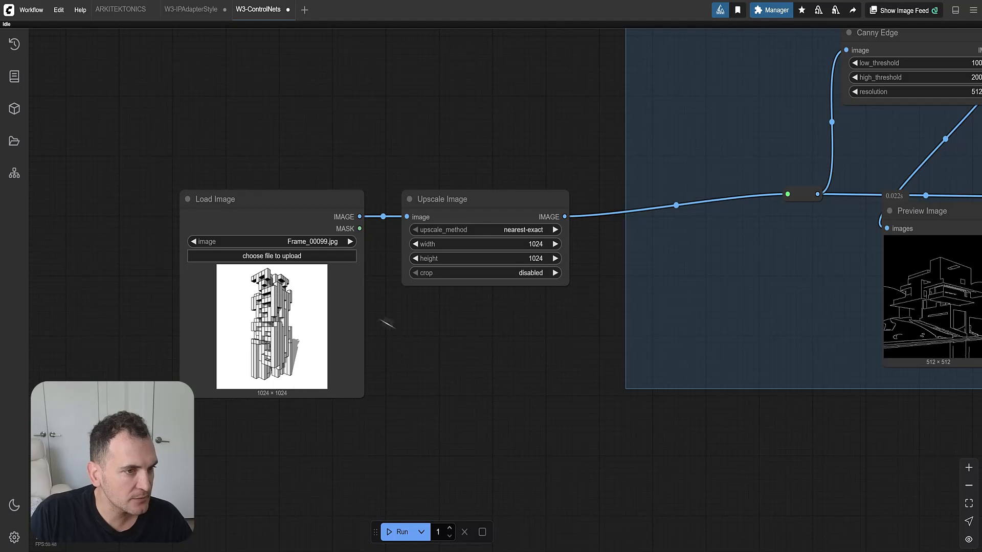
Re-enable the bypassed Apply ControlNet node that is driven by Canny Edge.
scroll(366, 303, down, 5)
scroll(455, 97, up, 3)
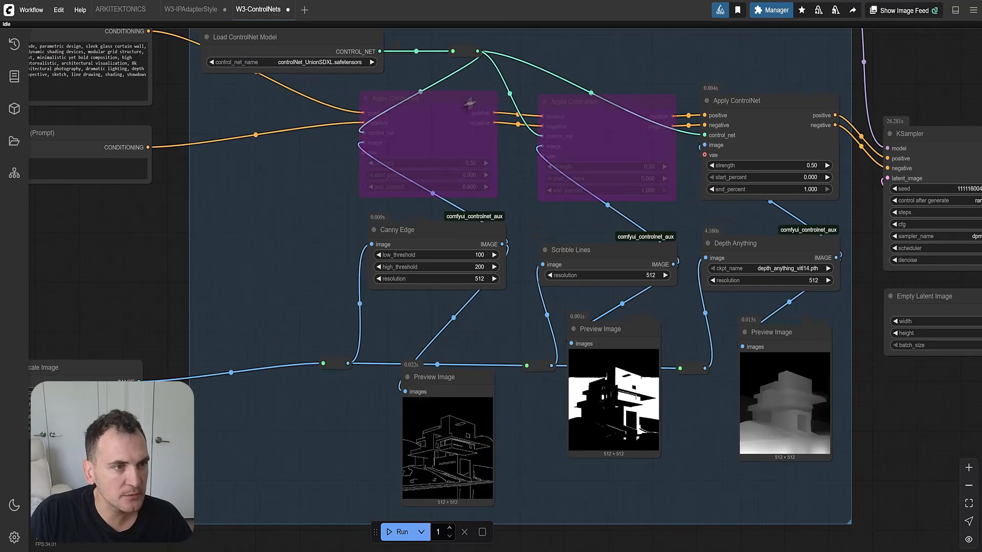
click(455, 98)
click(423, 71)
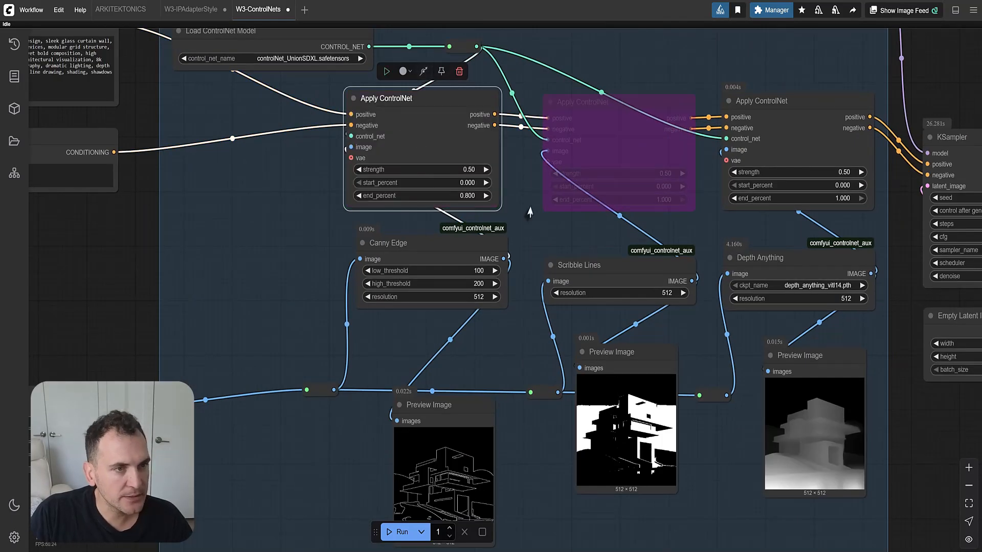
drag(243, 148, 143, 100)
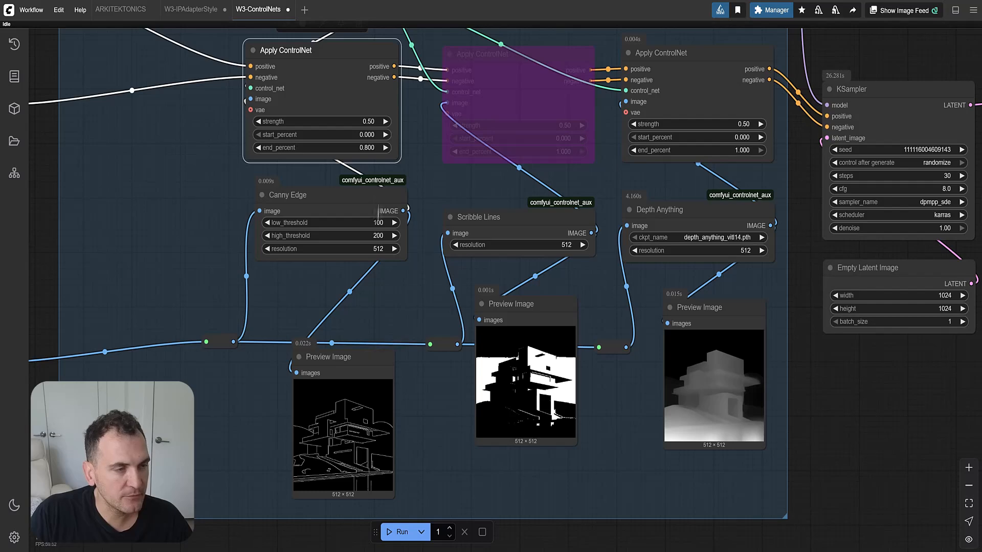
Check the strength and percent settings of the Canny Apply ControlNet node and the weight settings of IPAdapter Advanced.
scroll(339, 134, up, 2)
scroll(350, 156, down, 2)
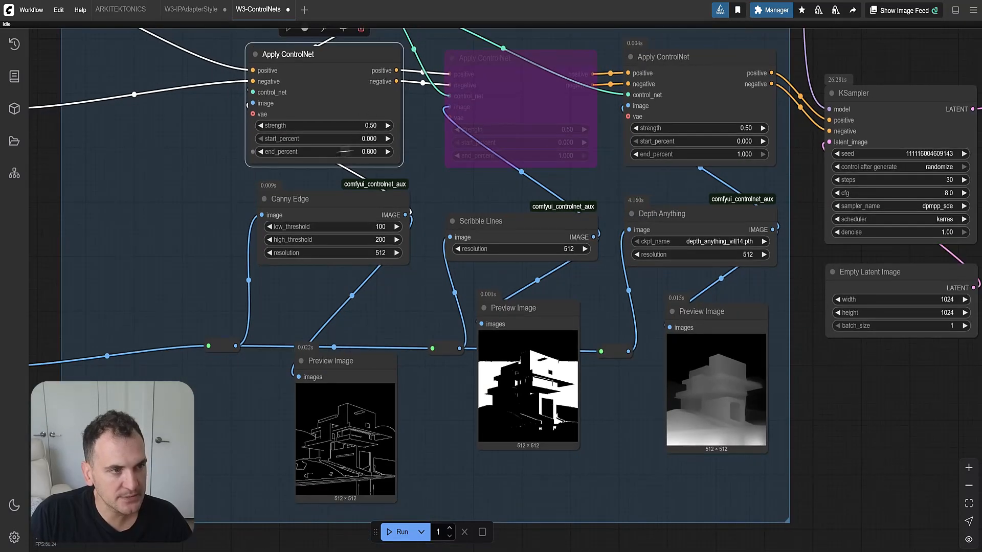
scroll(376, 156, up, 3)
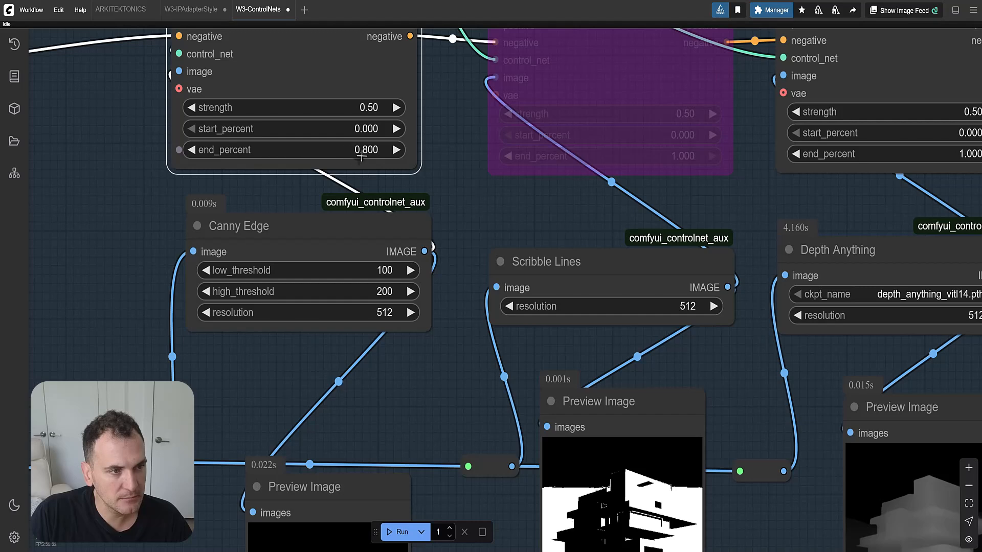
scroll(362, 156, down, 3)
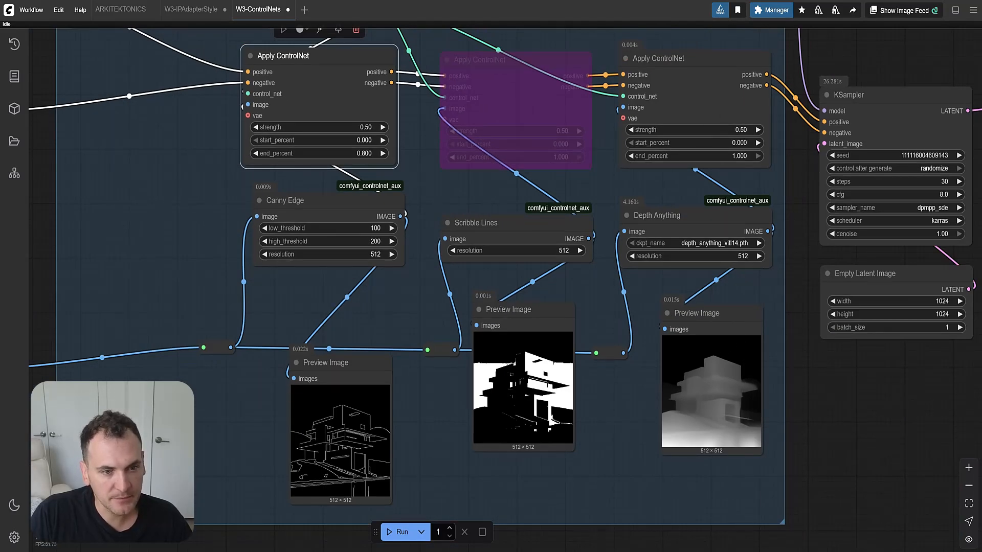
scroll(728, 380, down, 2)
scroll(527, 288, down, 3)
drag(526, 288, 621, 546)
scroll(699, 201, up, 8)
scroll(841, 379, up, 4)
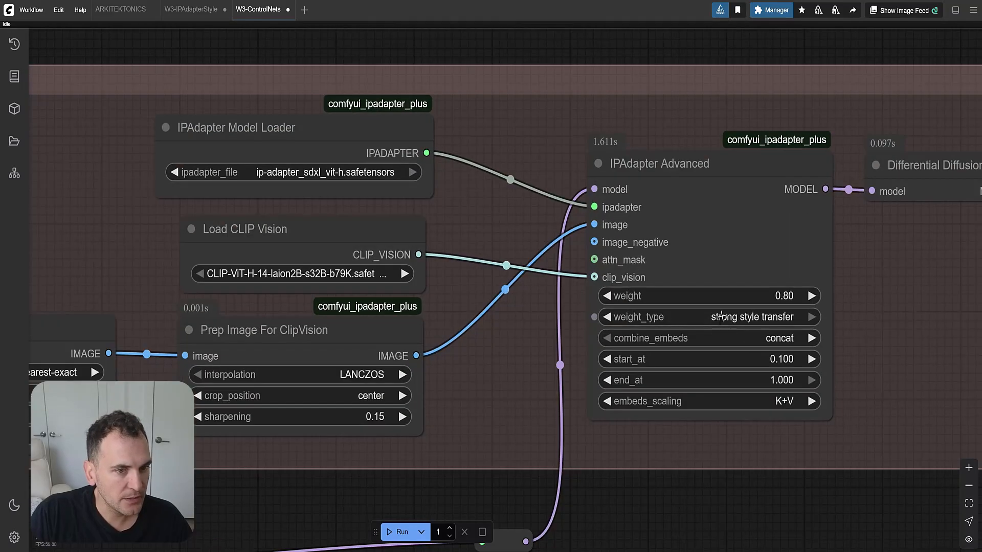
Review the weight_type options of the IPAdapter Advanced node without changing the strong style transfer setting.
scroll(721, 316, down, 1)
scroll(729, 313, up, 1)
scroll(728, 311, down, 5)
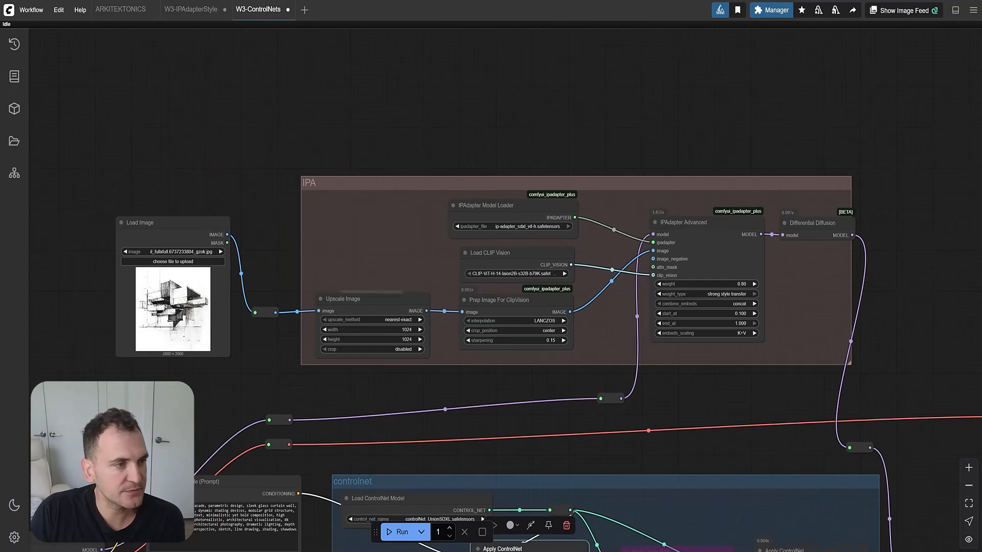
scroll(716, 297, up, 4)
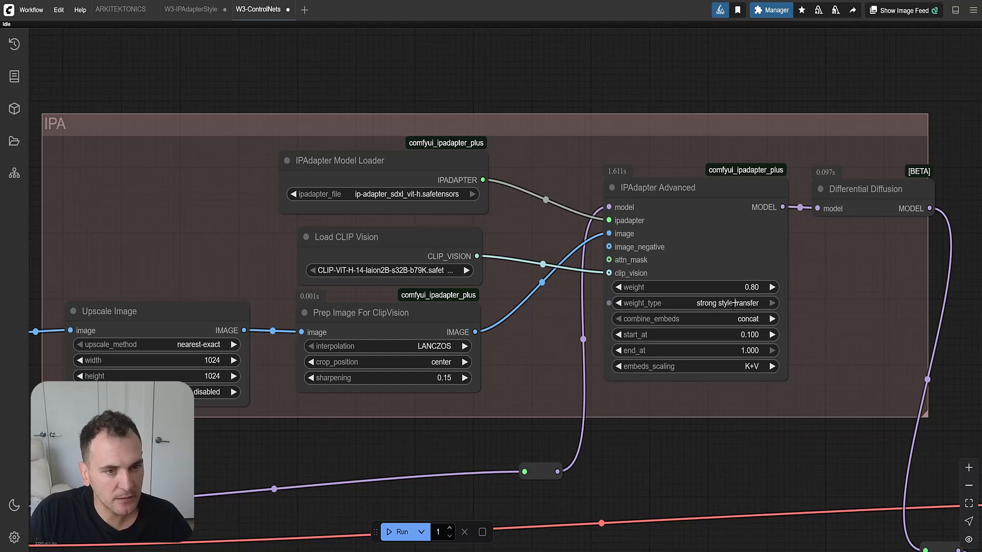
click(734, 303)
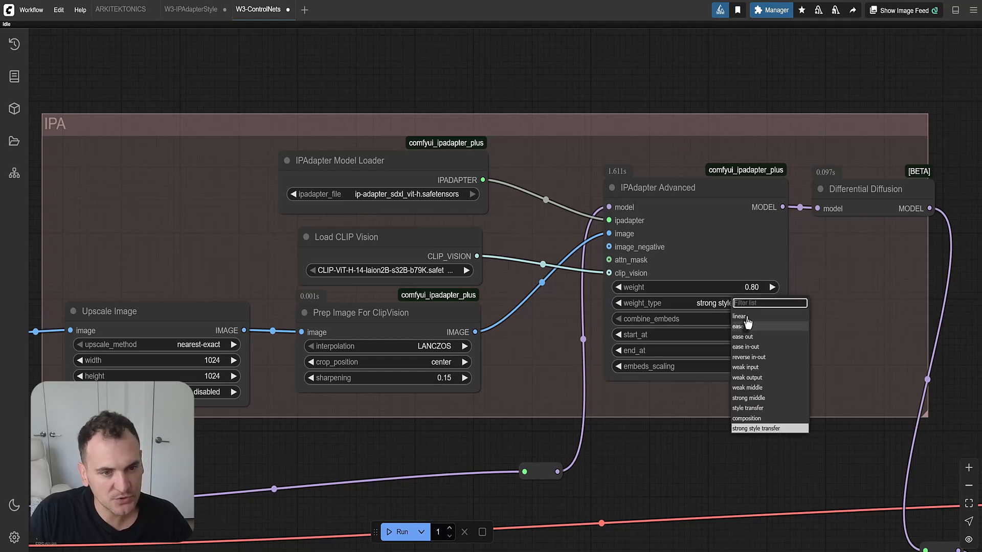
click(708, 449)
Run the workflow with the sketch style reference and the Canny and depth guidance from Frame_00099.
scroll(627, 220, down, 6)
scroll(492, 237, down, 5)
drag(654, 320, 623, 198)
click(402, 531)
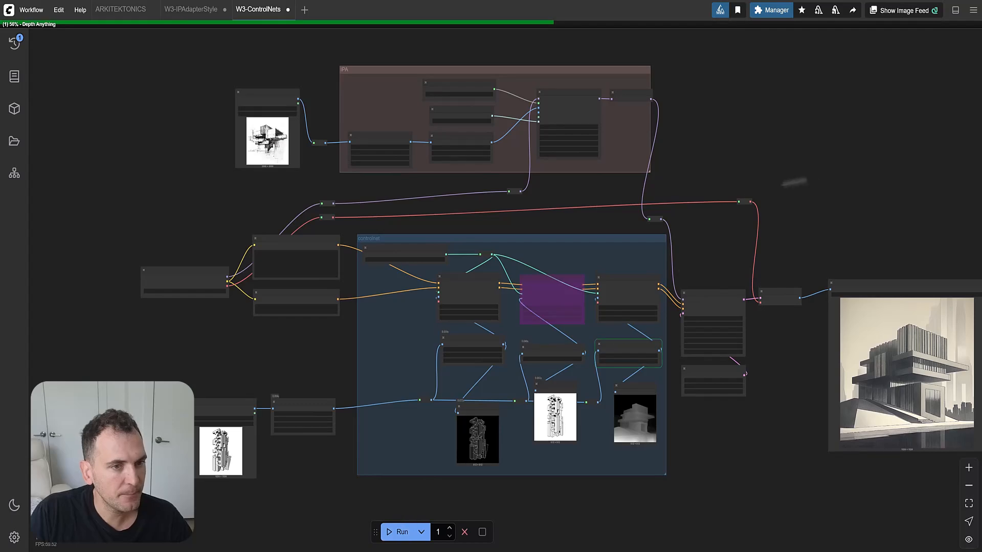
Compare the Canny Edge preview with the Frame_00099 input image, paying attention to the shadow outline.
drag(793, 181, 743, 190)
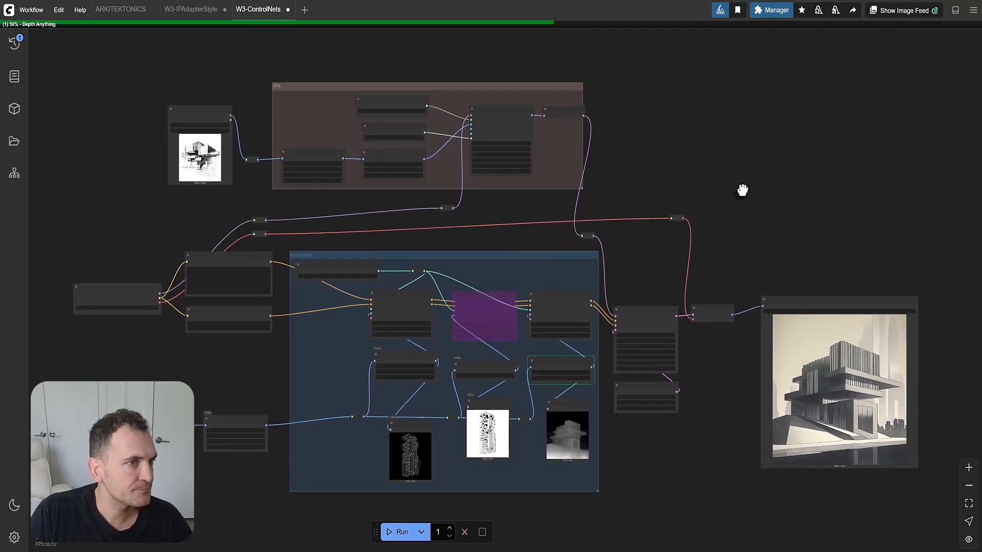
scroll(427, 470, up, 12)
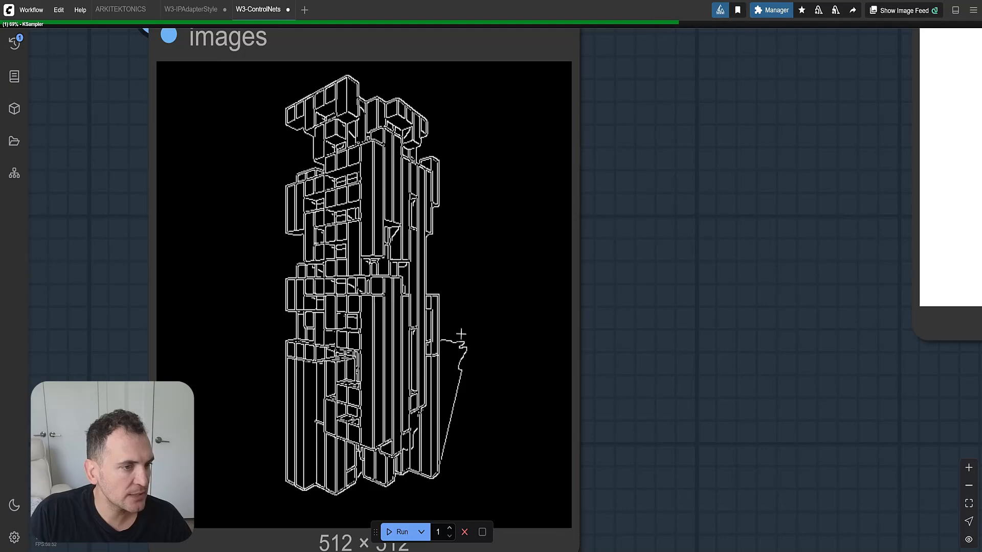
scroll(468, 387, down, 12)
drag(486, 337, 909, 291)
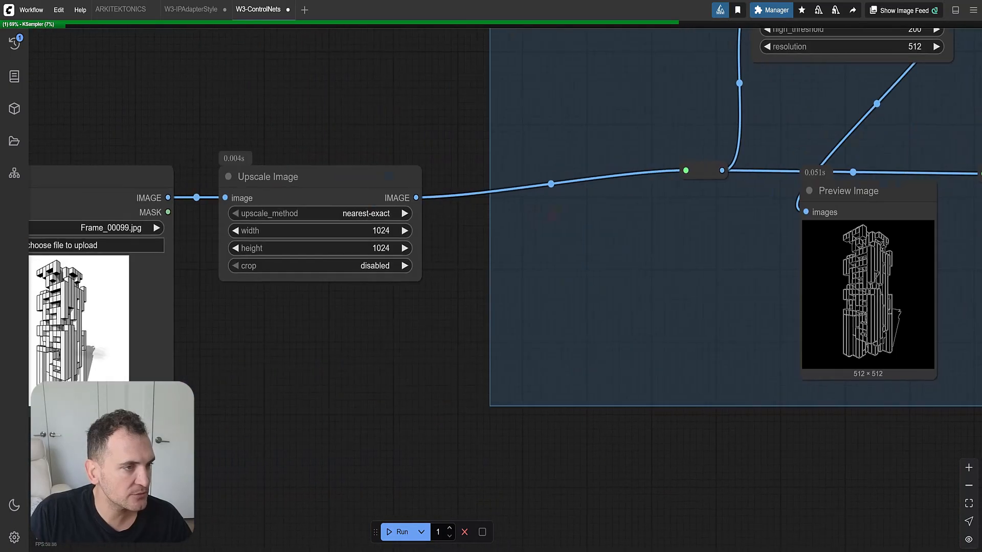
scroll(91, 353, up, 1)
drag(95, 352, 349, 329)
scroll(350, 329, up, 1)
scroll(255, 312, down, 9)
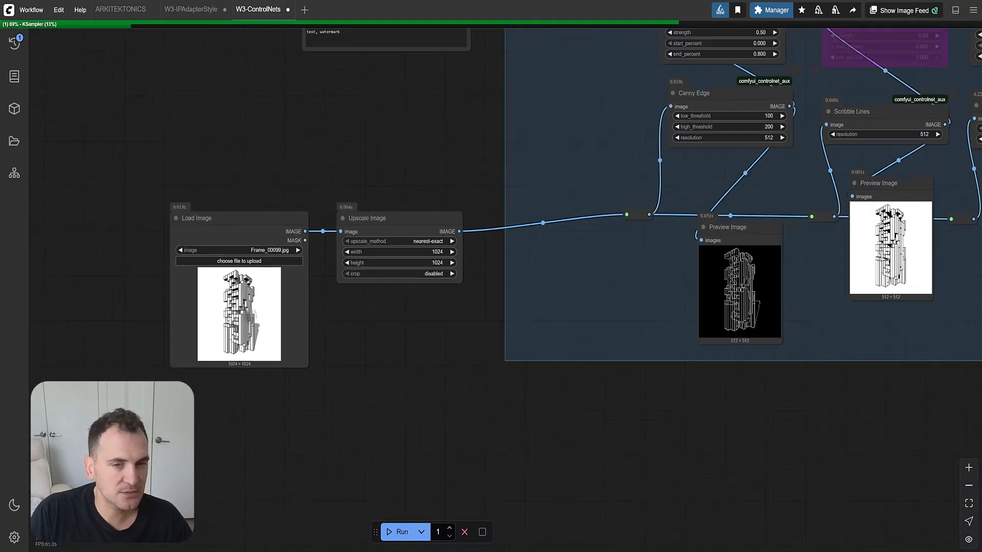
Examine the Depth Anything preview of the tower while the render is generating.
drag(552, 322, 335, 363)
scroll(731, 306, up, 5)
scroll(685, 218, up, 5)
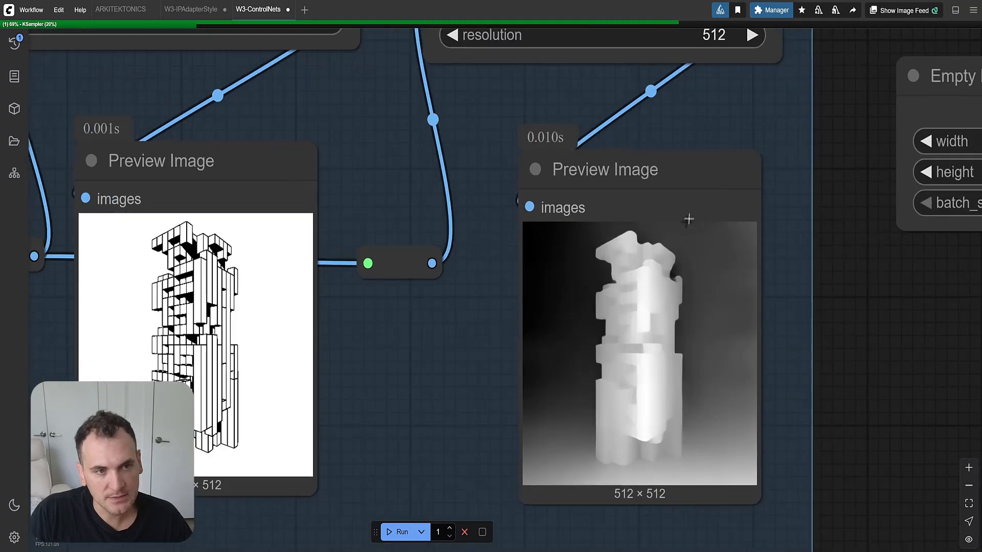
scroll(624, 418, down, 6)
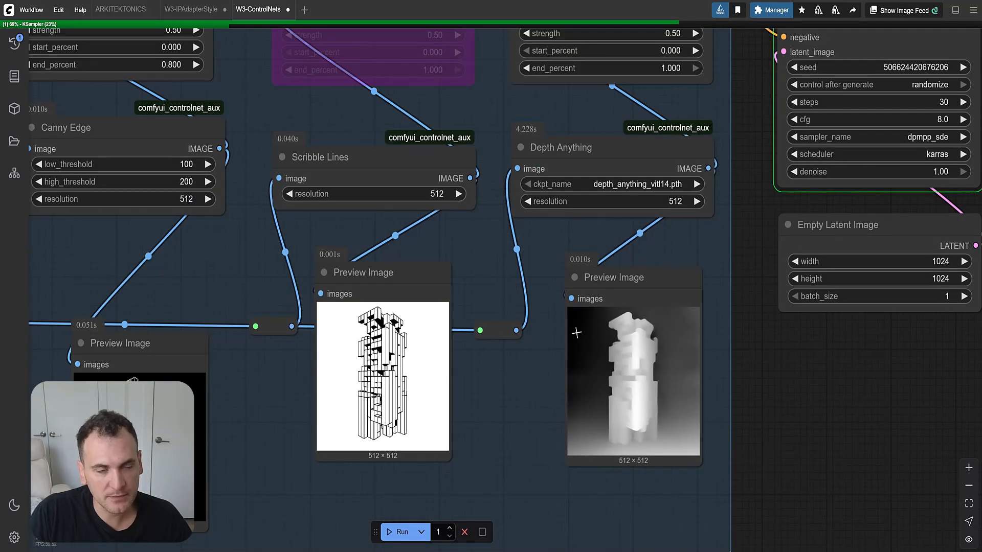
scroll(576, 328, down, 8)
drag(747, 346, 471, 339)
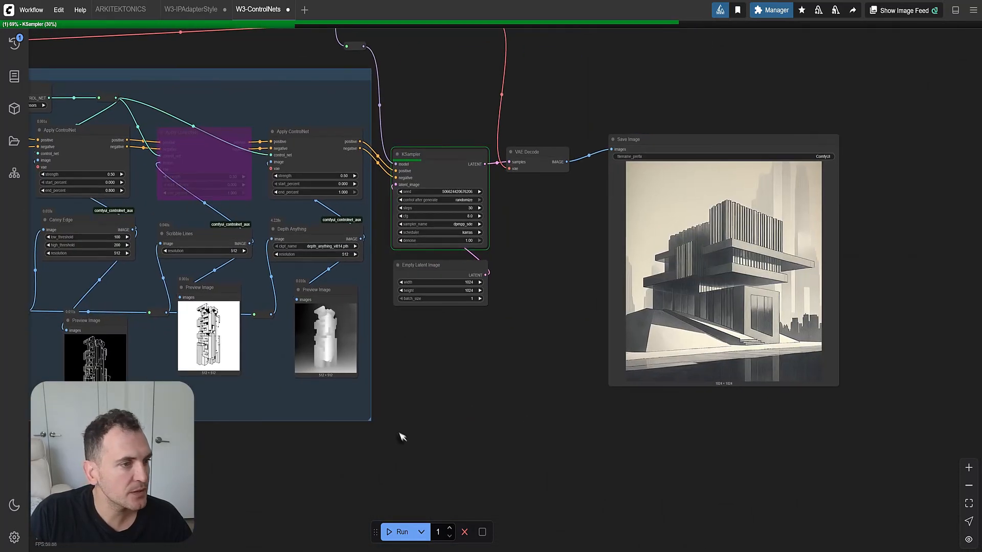
Compare the Scribble Lines preview with the Canny Edge preview of the tower.
scroll(403, 419, up, 8)
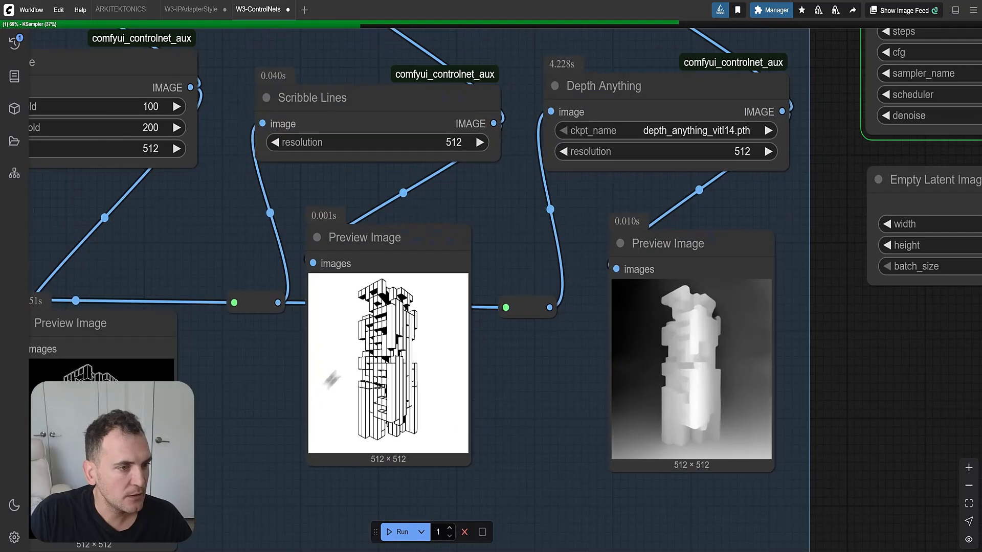
drag(432, 390, 607, 320)
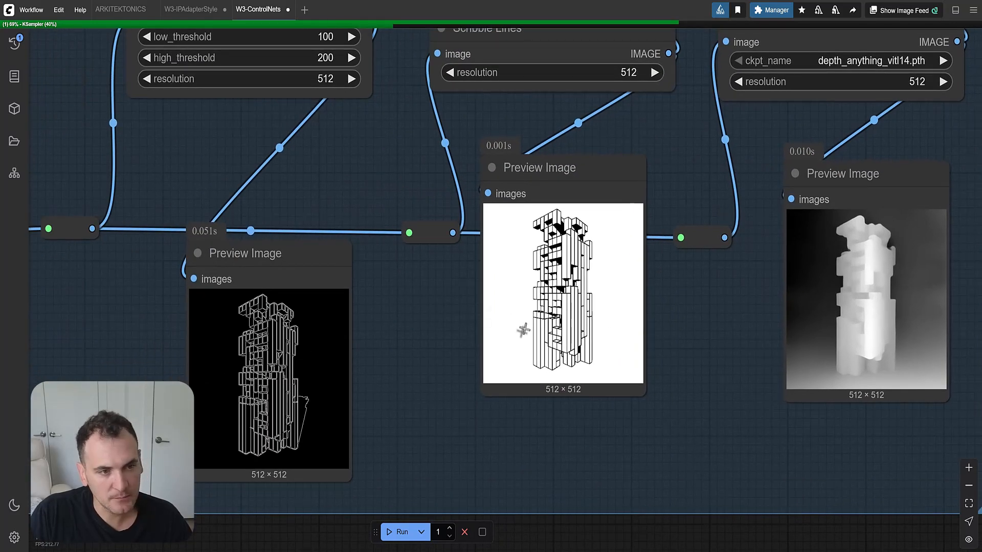
scroll(541, 359, up, 3)
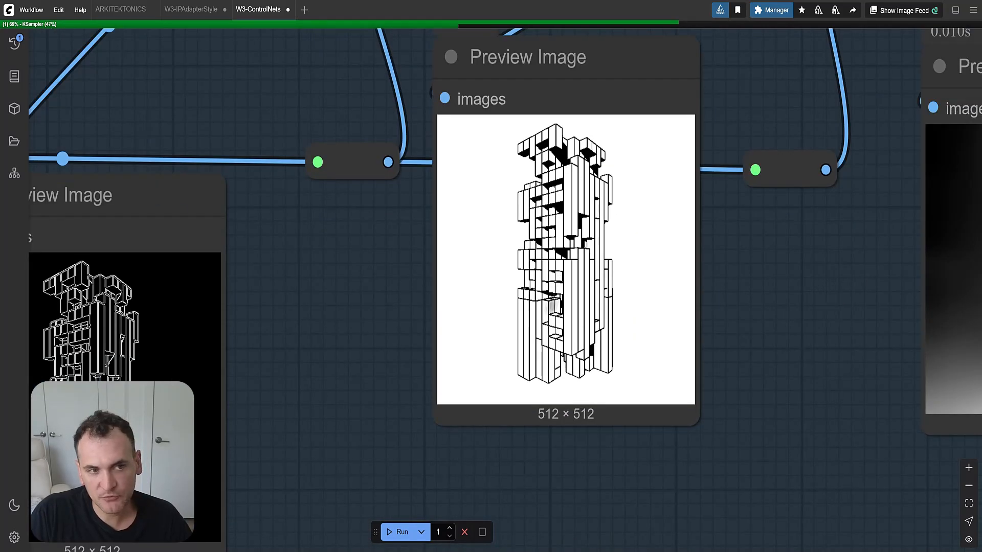
scroll(513, 304, down, 12)
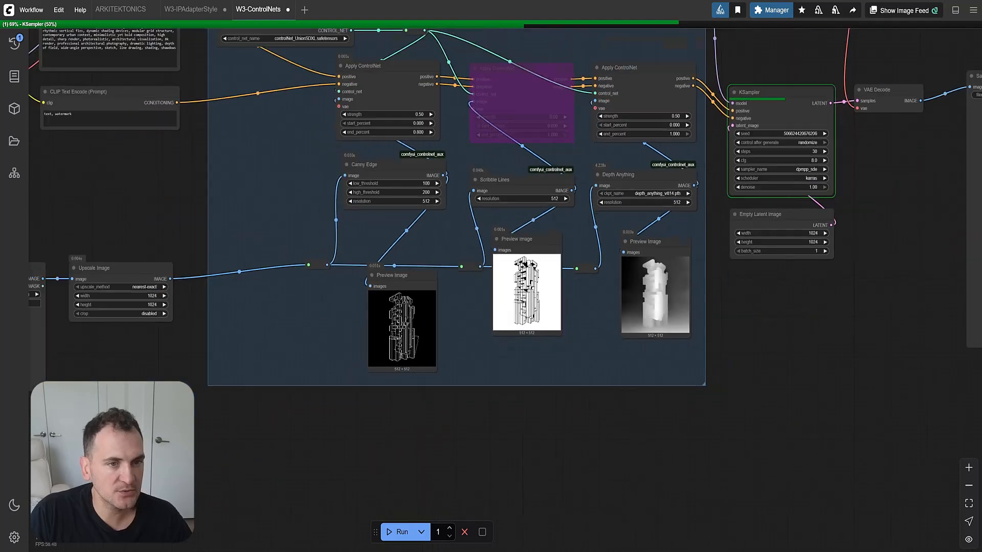
Shift the VAE Decode node away from KSampler and move the Save Image node closer to it.
drag(809, 302, 508, 430)
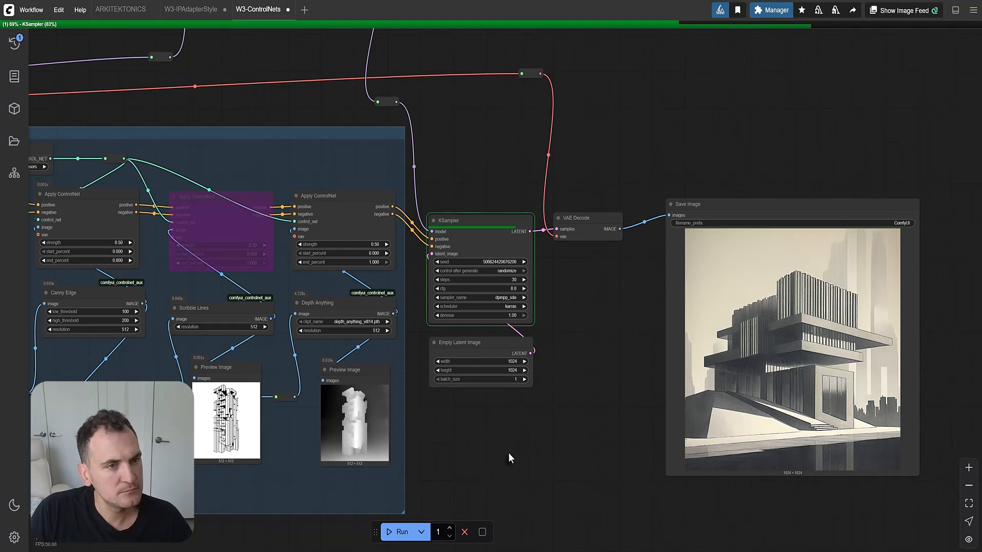
drag(586, 230, 604, 228)
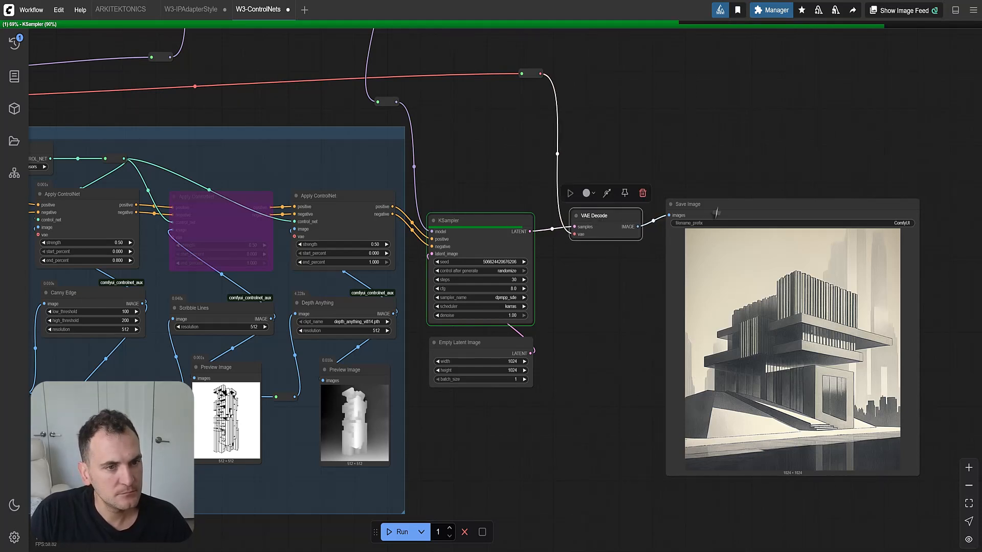
drag(718, 213, 708, 224)
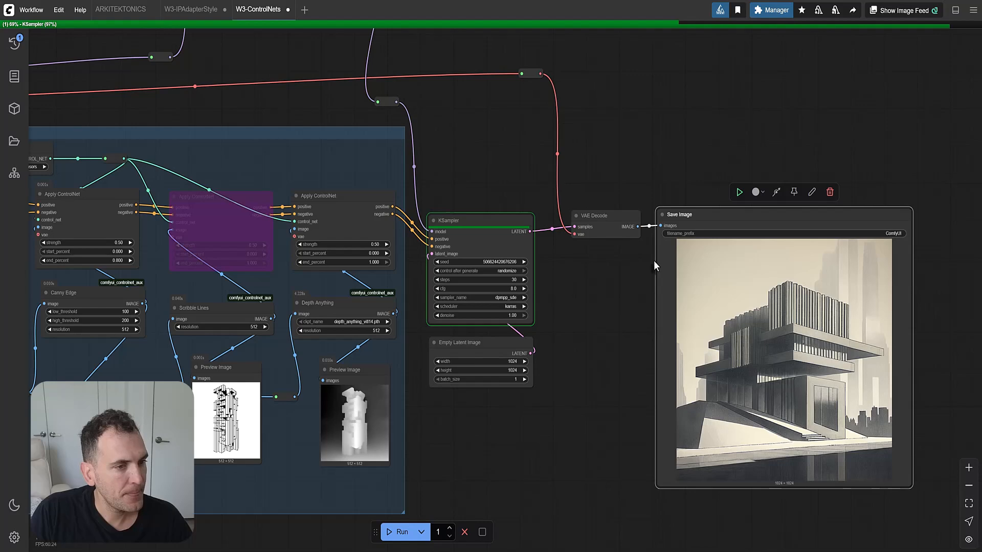
drag(634, 346, 537, 302)
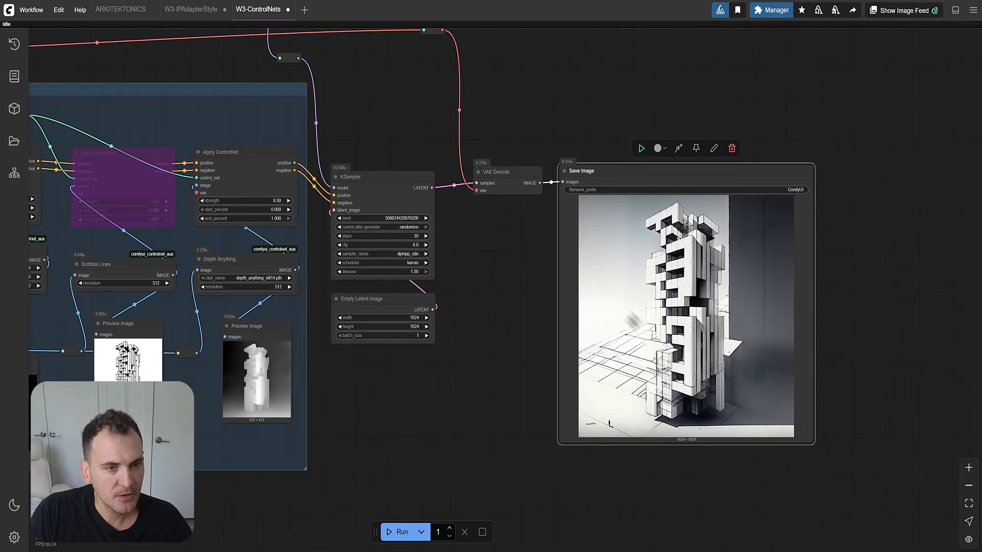
Place the Save Image node beside the style reference's Load Image node and compare the render with the sketch.
scroll(809, 174, down, 4)
scroll(802, 194, down, 6)
drag(809, 173, 406, 58)
scroll(407, 57, up, 10)
scroll(465, 127, up, 5)
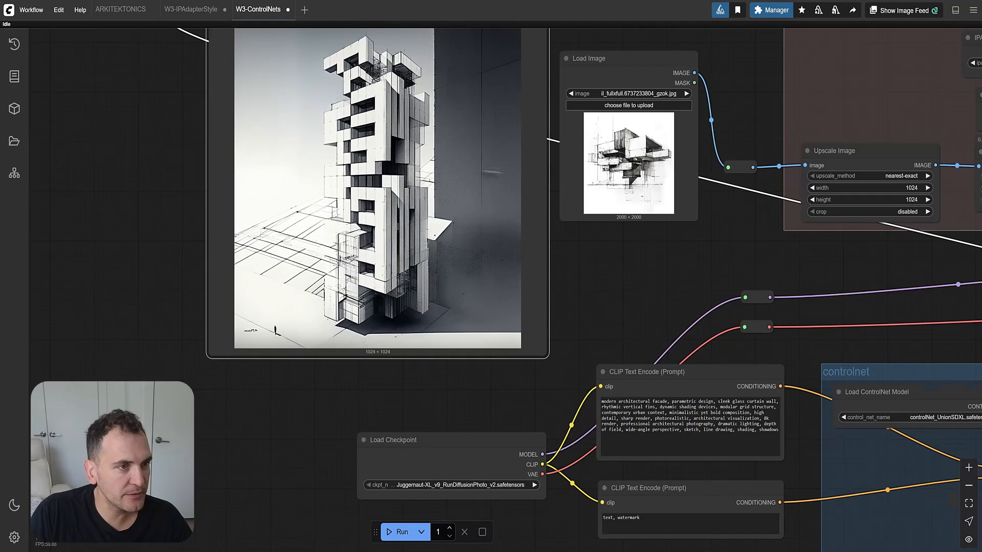
drag(528, 166, 564, 262)
scroll(564, 262, up, 2)
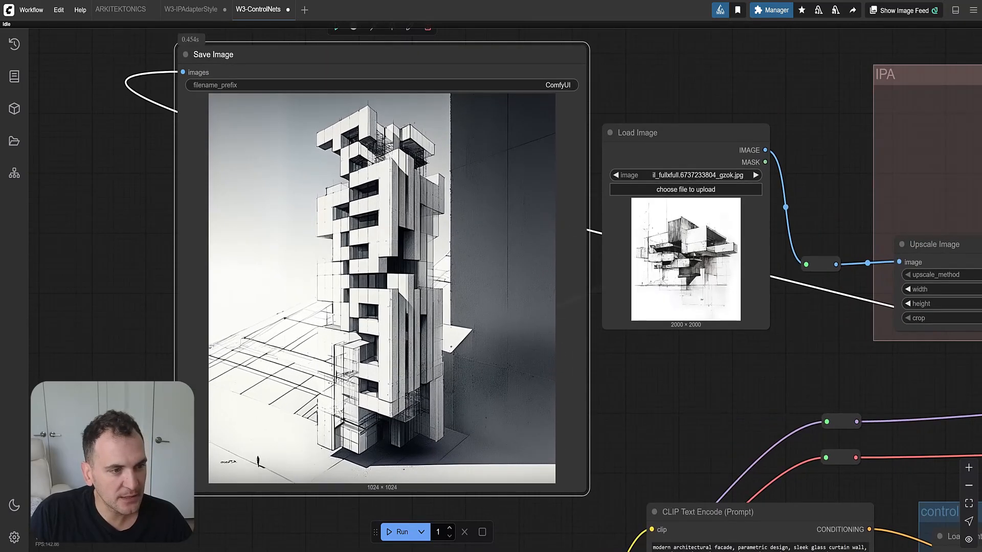
scroll(505, 275, up, 2)
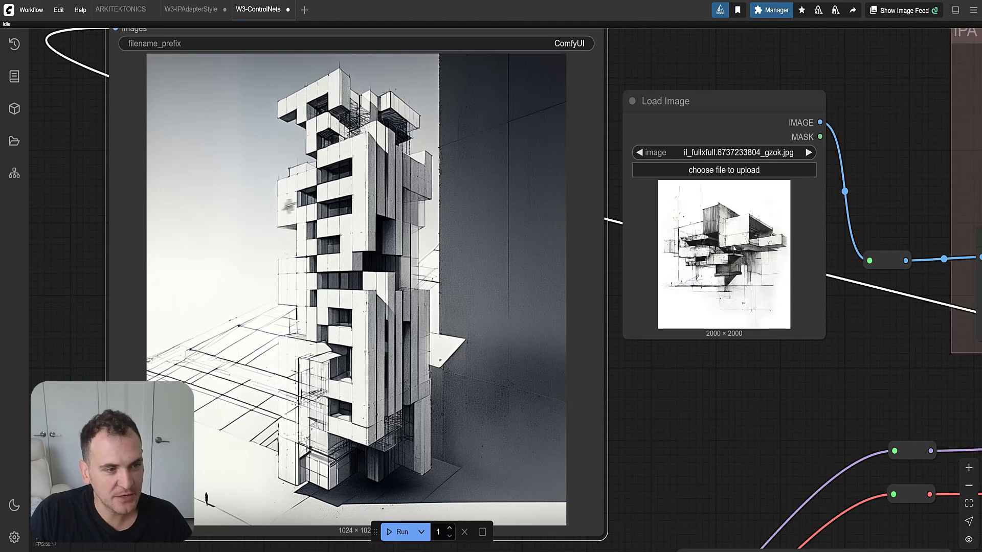
Move the Save Image node beside the Load Image node holding Frame_00099 to compare the render with its input.
scroll(289, 206, down, 10)
scroll(308, 133, up, 2)
scroll(308, 133, down, 2)
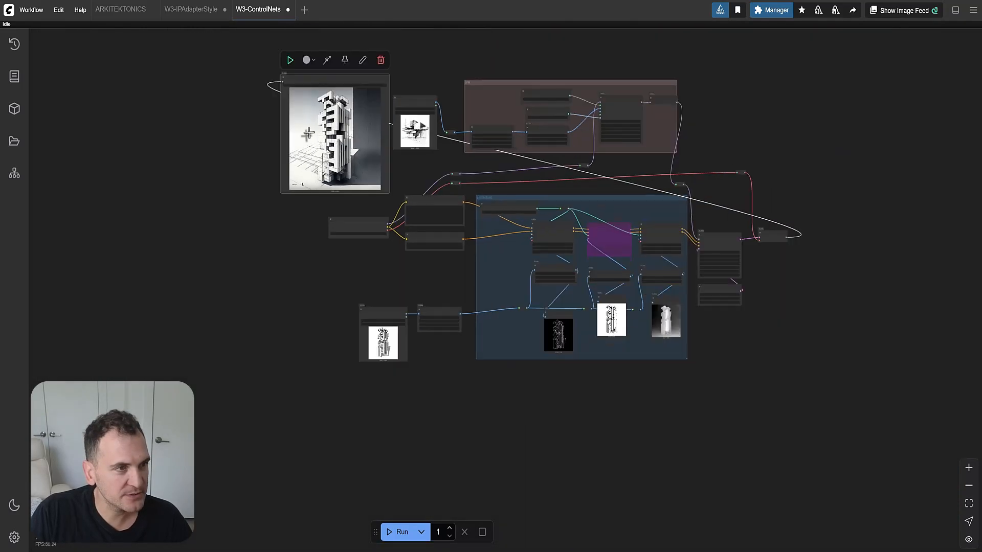
drag(308, 133, 254, 427)
scroll(254, 427, up, 5)
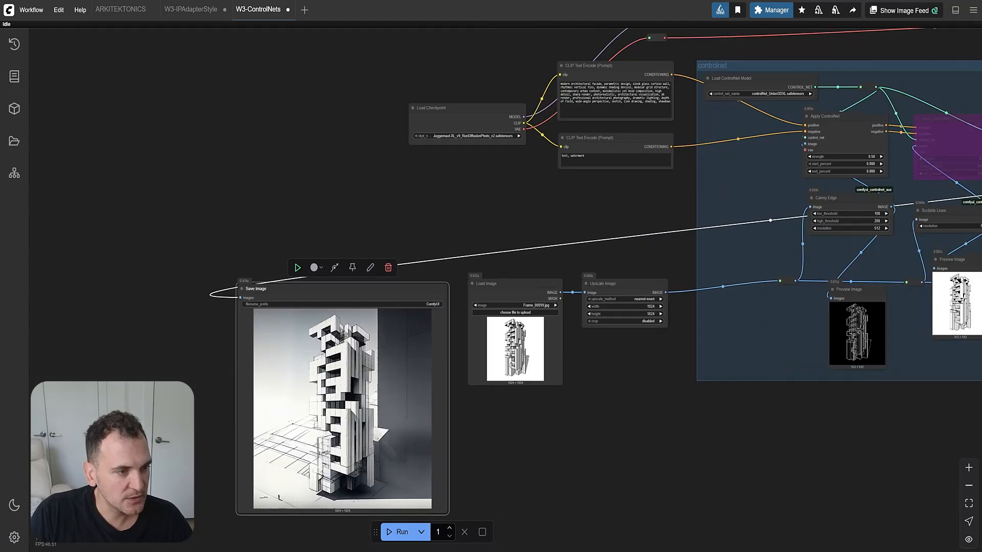
scroll(362, 417, up, 2)
drag(468, 462, 524, 376)
scroll(524, 377, up, 1)
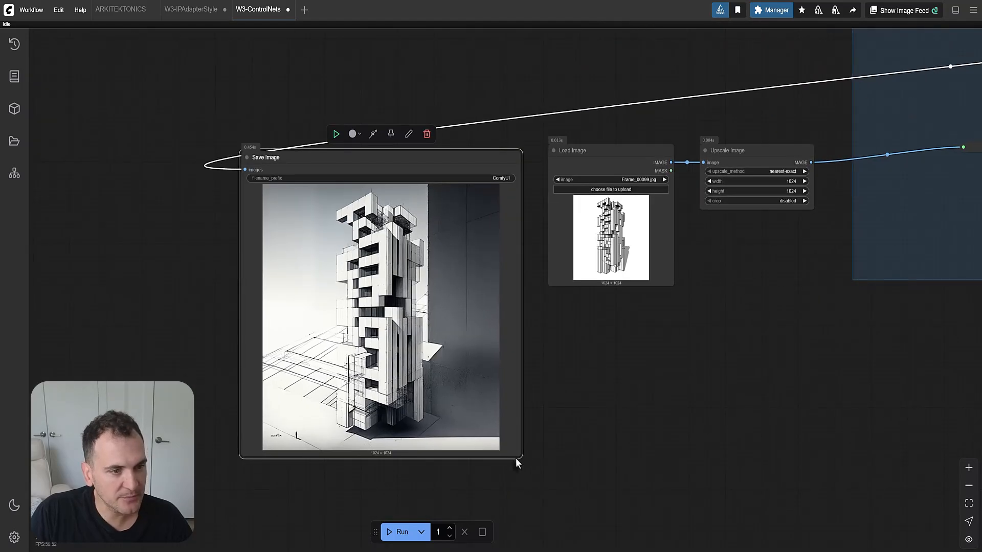
Resize the Save Image node to a narrower, taller frame next to the Frame_00099 input for a closer comparison.
drag(519, 456, 495, 282)
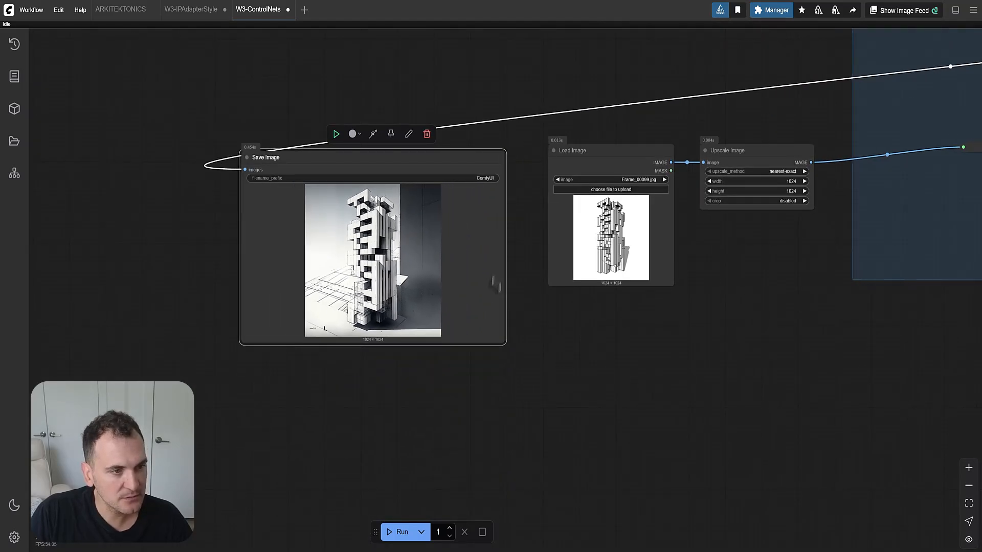
drag(382, 163, 583, 237)
scroll(605, 242, up, 5)
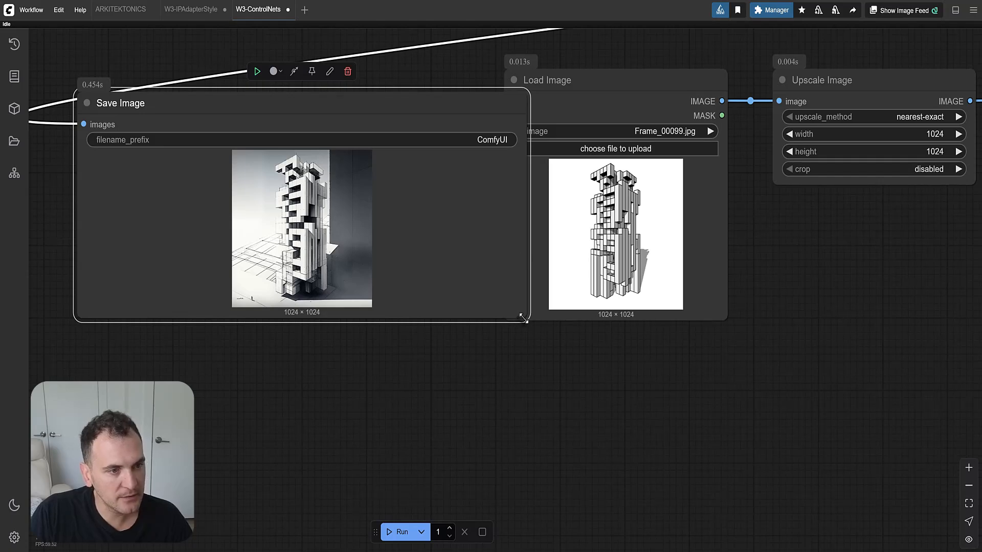
drag(522, 317, 458, 505)
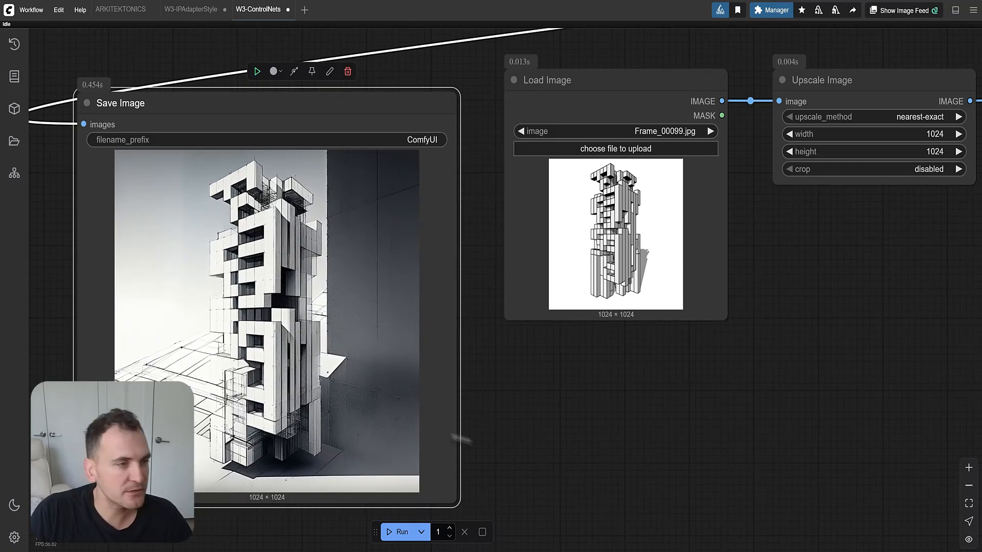
Return the Save Image node to its place after VAE Decode at the end of the workflow.
scroll(214, 359, down, 7)
scroll(201, 316, down, 7)
drag(226, 233, 918, 151)
Set the weight_type of the IPAdapter Advanced node to linear.
scroll(700, 289, up, 3)
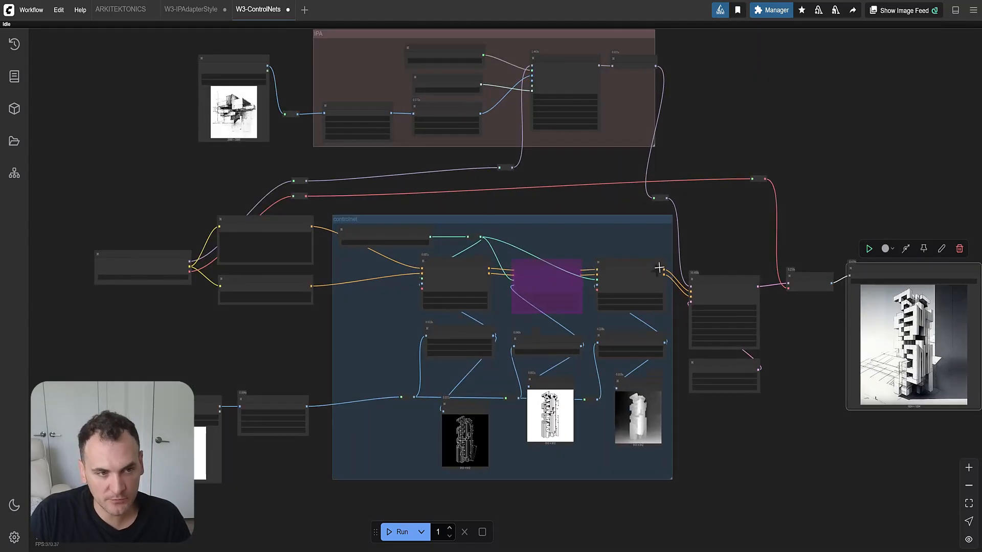
scroll(675, 261, up, 5)
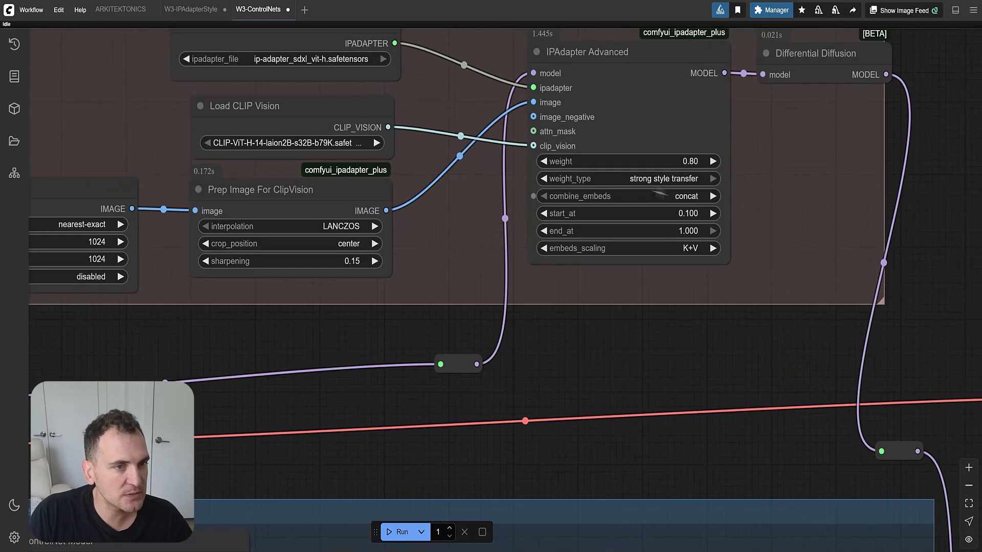
click(652, 180)
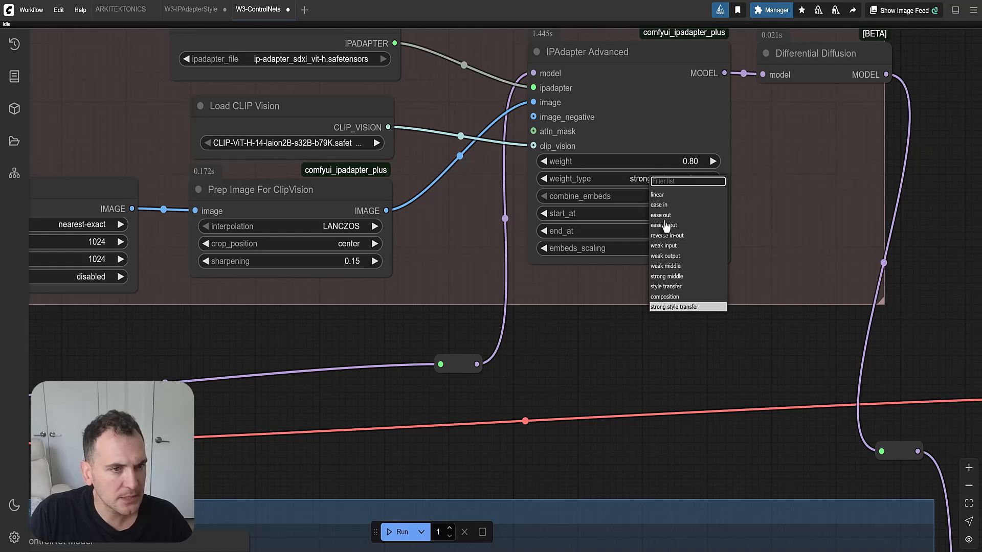
click(660, 195)
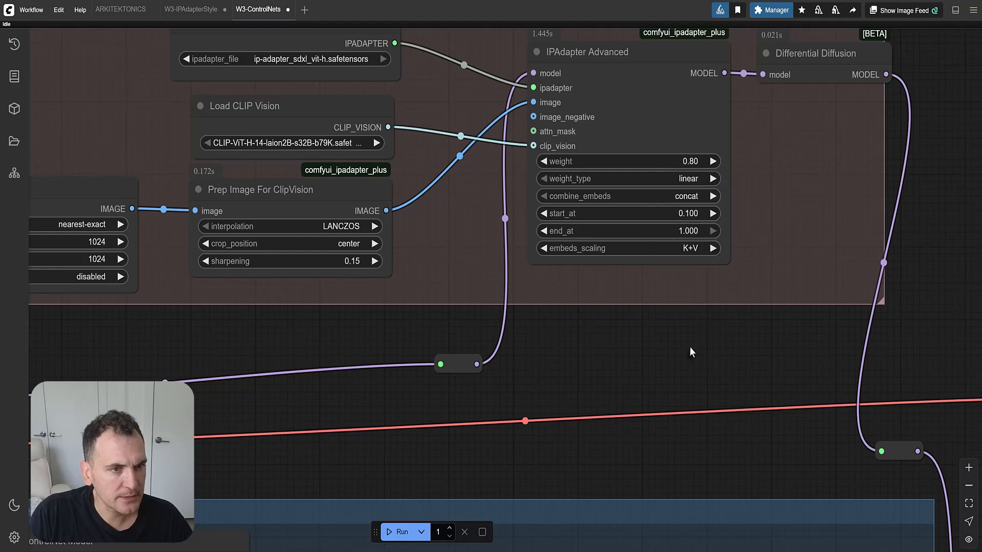
Replace the IPAdapter style reference with the colourful modernist-architecture-illustration painting image.
scroll(689, 347, down, 11)
drag(241, 230, 407, 170)
scroll(408, 170, up, 9)
click(421, 204)
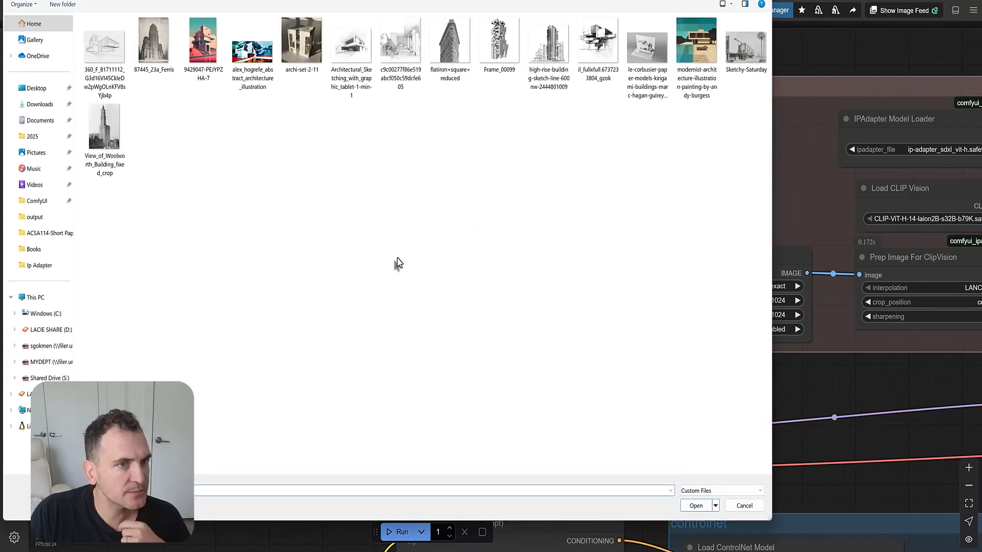
double_click(694, 51)
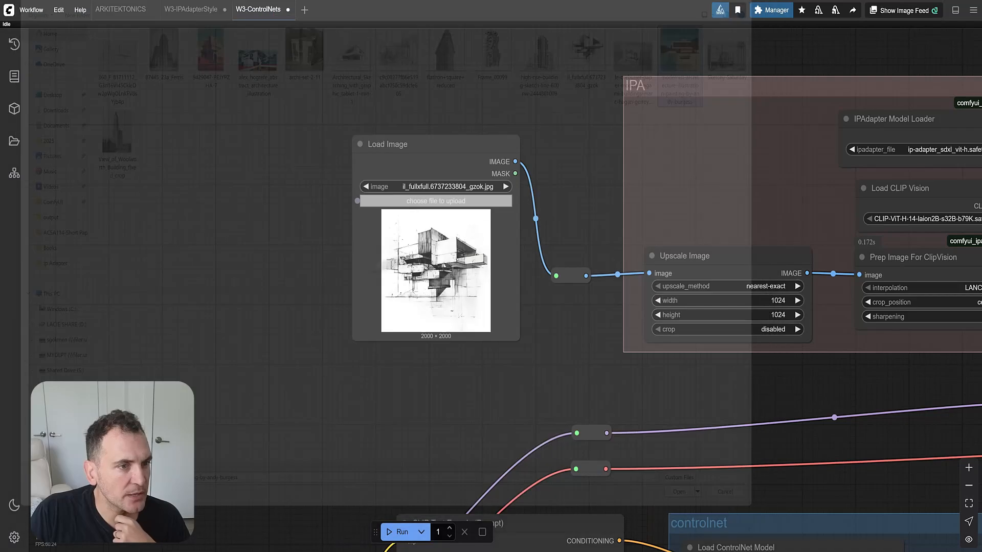
scroll(358, 251, up, 6)
scroll(422, 178, down, 10)
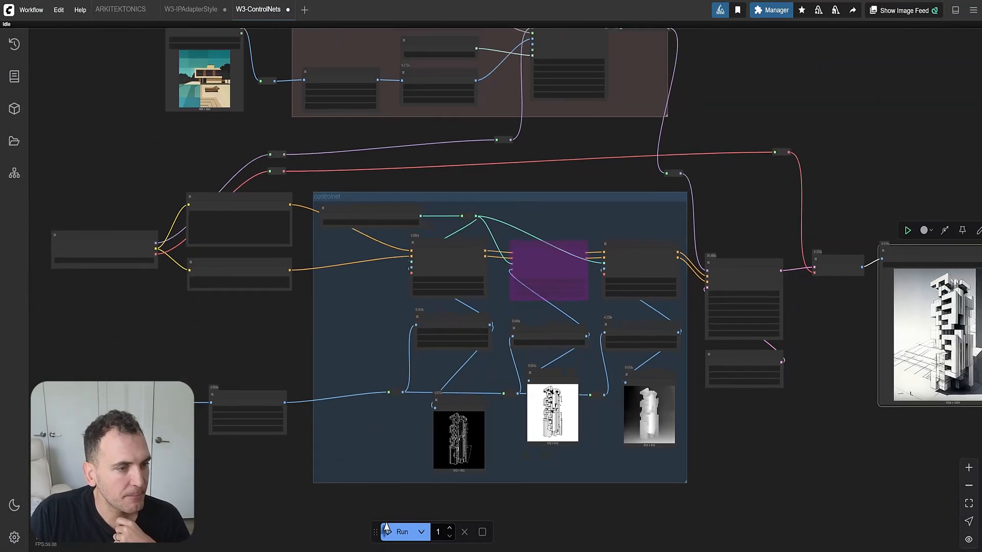
Run the workflow with the modernist-architecture-illustration painting as style reference and the linear IPAdapter weight type.
click(386, 527)
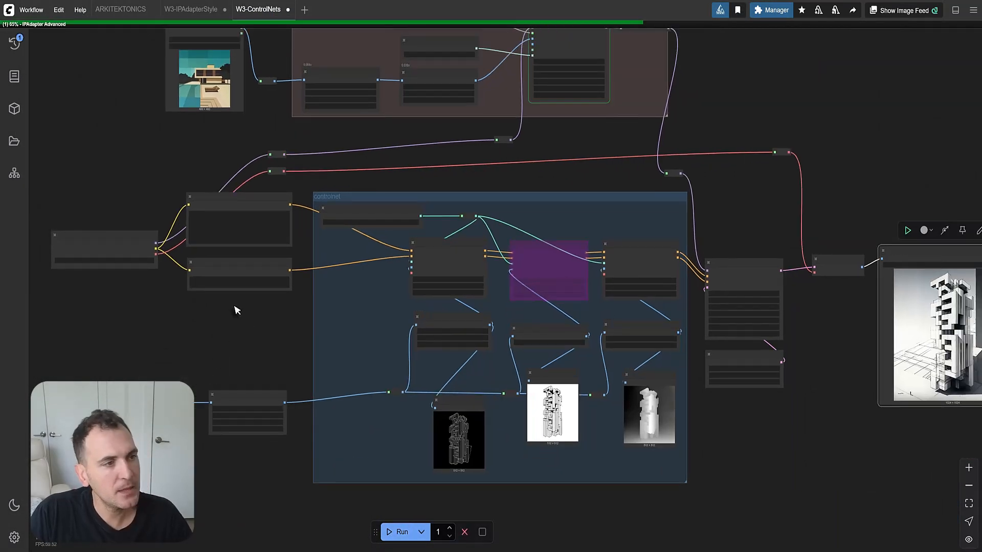
drag(235, 307, 199, 357)
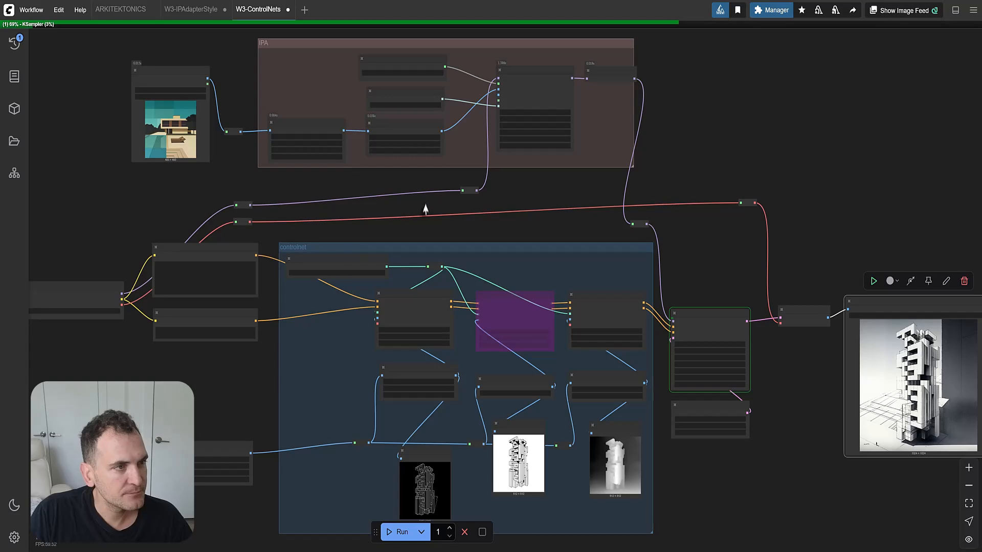
drag(422, 190, 404, 181)
scroll(516, 87, up, 5)
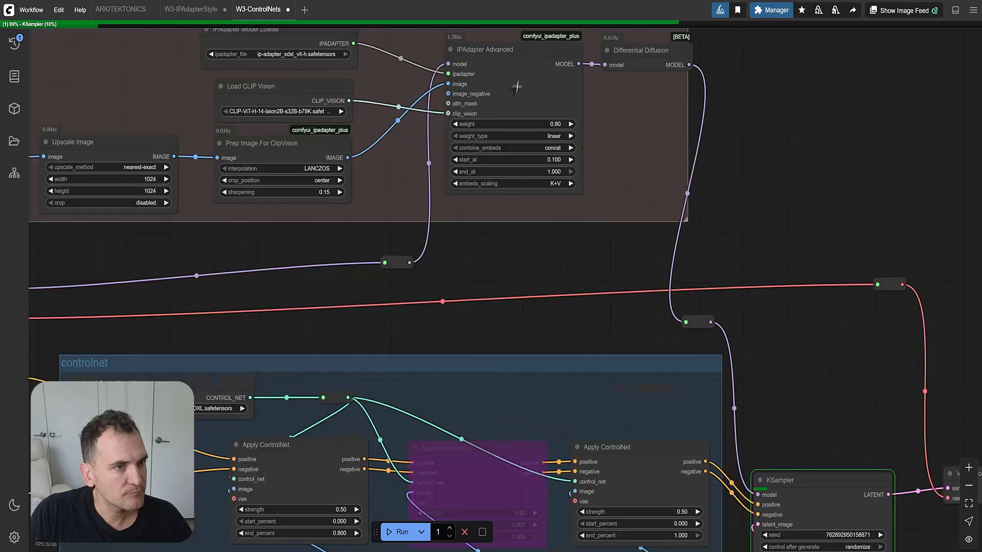
scroll(517, 86, down, 4)
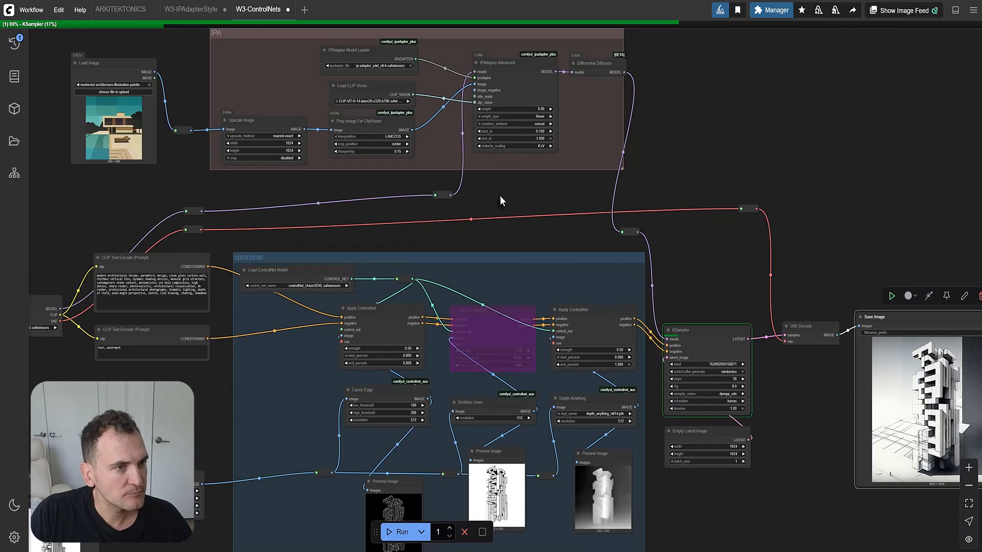
scroll(499, 195, up, 1)
scroll(521, 208, up, 1)
scroll(519, 226, down, 2)
scroll(554, 219, up, 2)
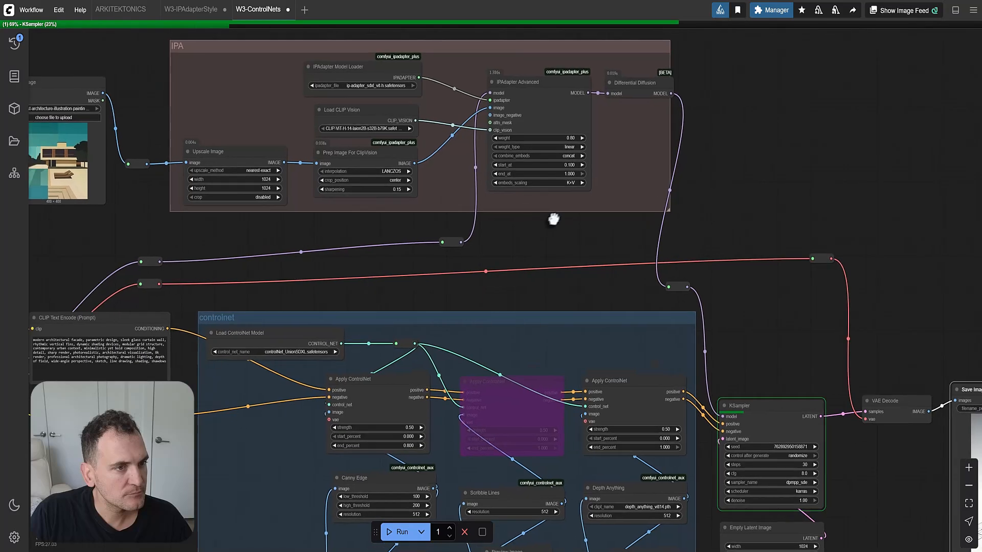
Review the node chain from the IPA group through the KSampler to the Save Image node while the render runs.
drag(613, 243, 623, 252)
scroll(600, 221, down, 5)
drag(599, 217, 567, 171)
drag(809, 389, 577, 292)
scroll(531, 228, up, 4)
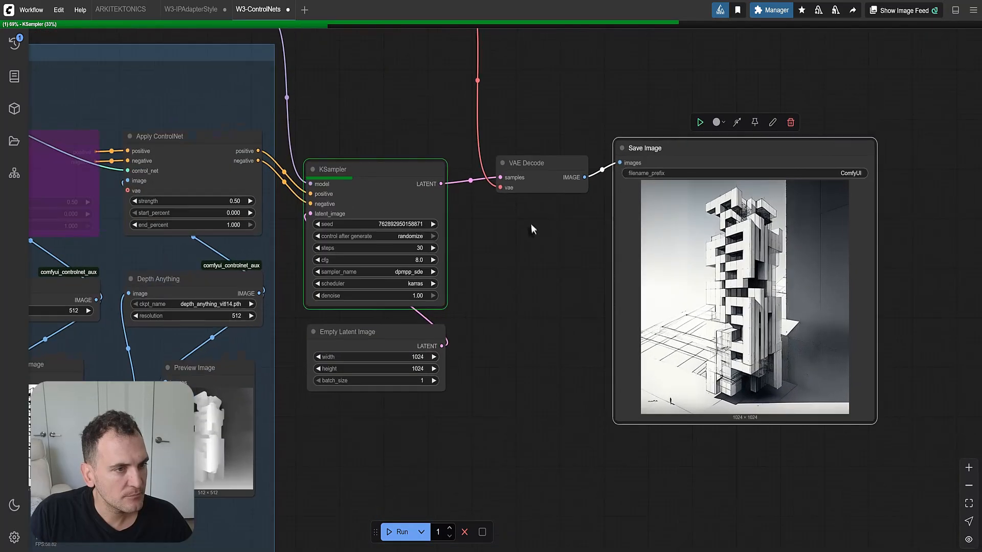
scroll(546, 229, up, 3)
scroll(557, 240, down, 10)
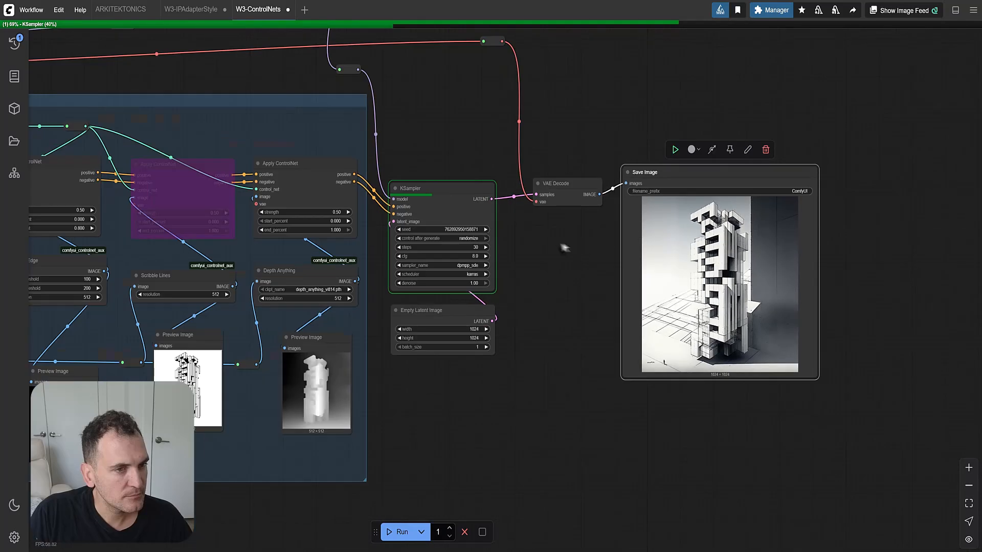
scroll(562, 248, up, 4)
drag(465, 171, 531, 246)
scroll(531, 244, down, 5)
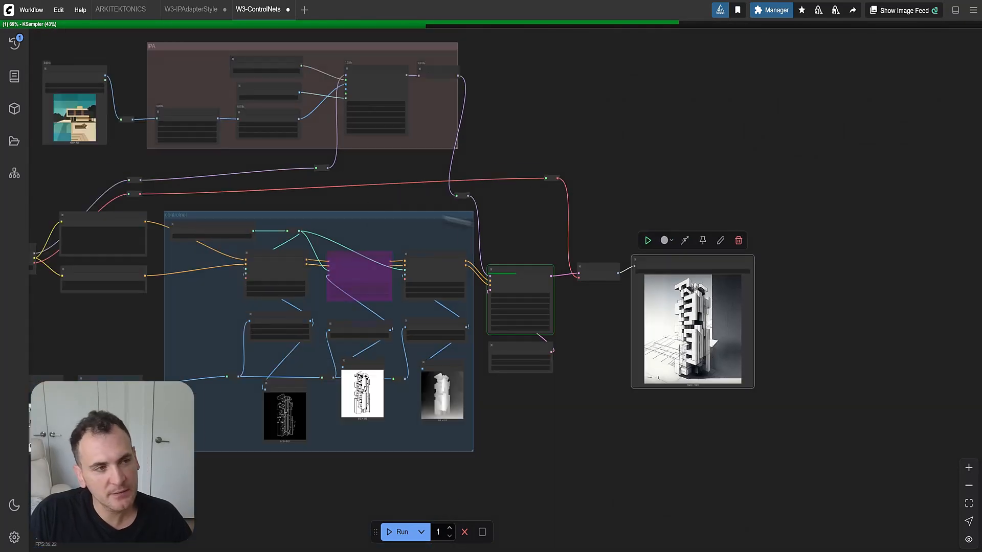
drag(355, 193, 399, 210)
scroll(109, 121, up, 10)
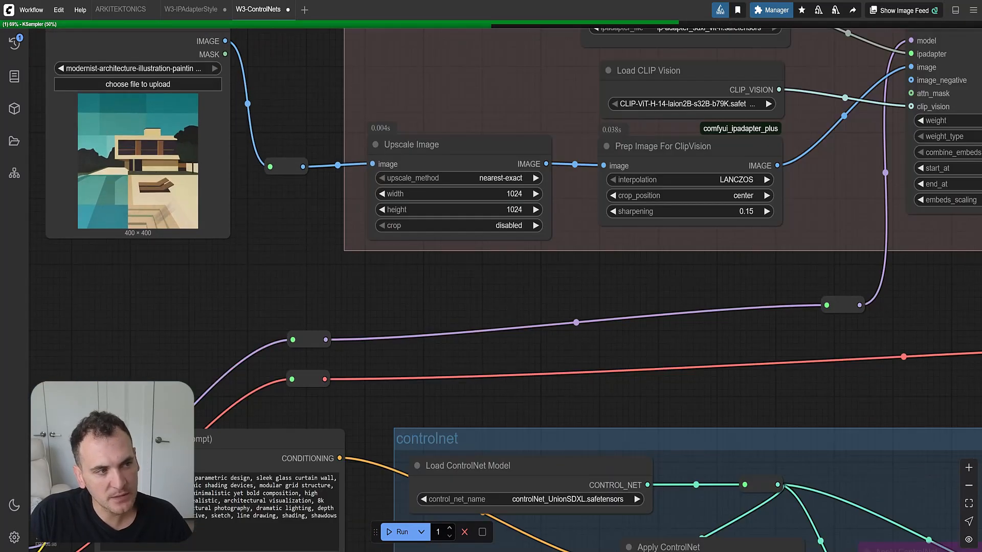
scroll(134, 138, down, 10)
drag(641, 233, 532, 158)
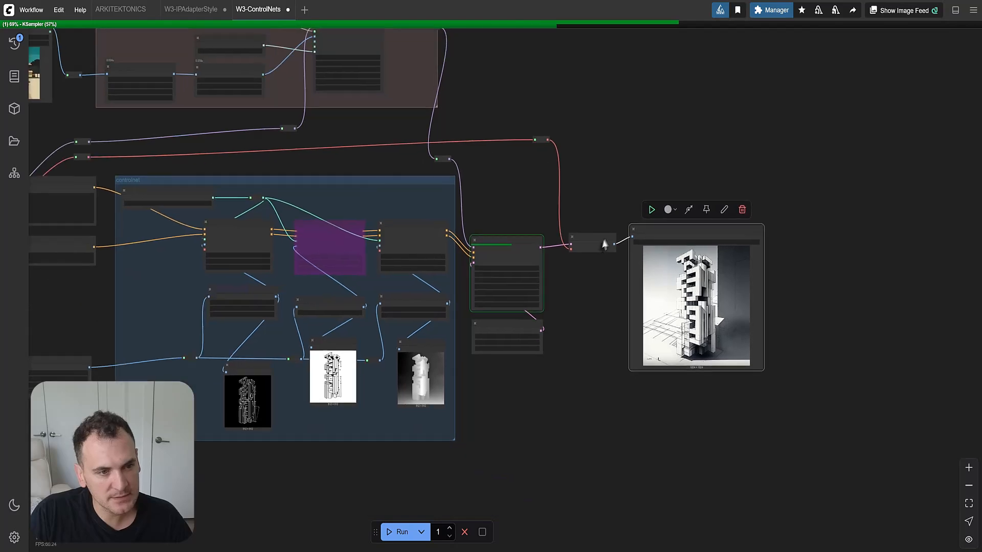
scroll(604, 243, up, 7)
scroll(610, 302, up, 3)
drag(599, 307, 559, 263)
scroll(560, 263, down, 3)
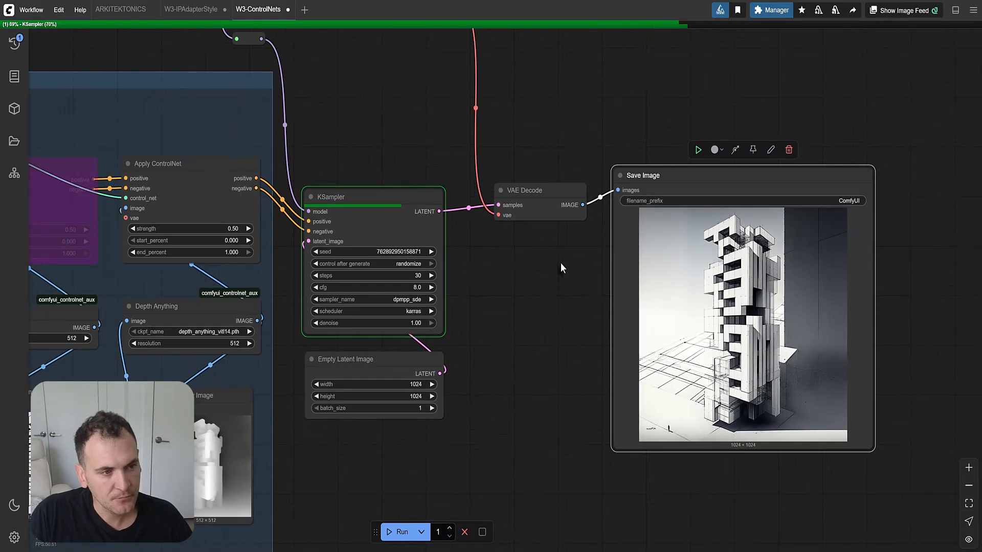
Move the Save Image node beside the Frame_00099 Load Image node and compare the render with its input.
mouse_move(667, 176)
mouse_down()
mouse_move(680, 186)
mouse_move(662, 193)
mouse_up()
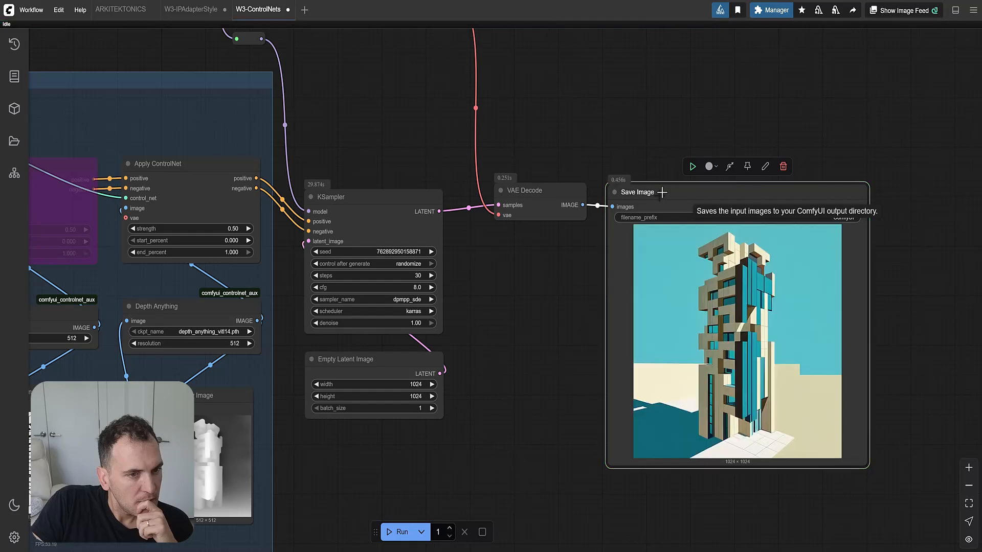
scroll(596, 115, down, 3)
drag(594, 114, 644, 109)
drag(708, 169, 322, 242)
scroll(782, 189, down, 6)
scroll(784, 189, down, 5)
scroll(323, 241, up, 11)
scroll(452, 469, up, 7)
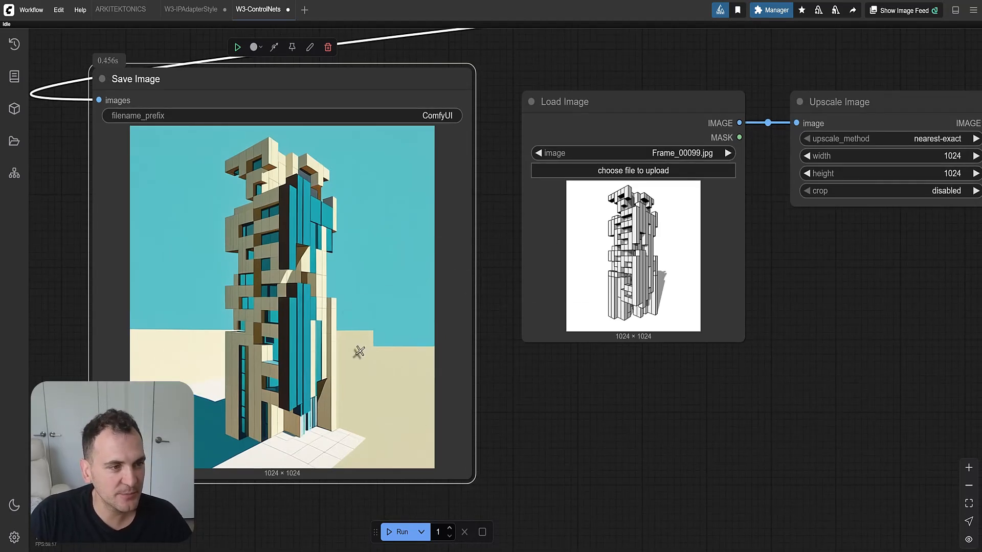
scroll(342, 292, up, 2)
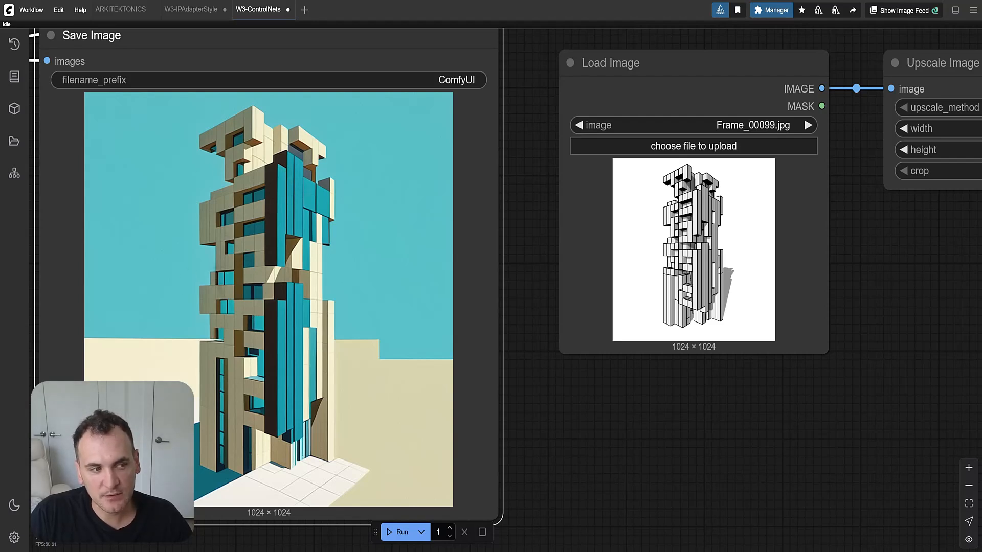
scroll(227, 325, down, 2)
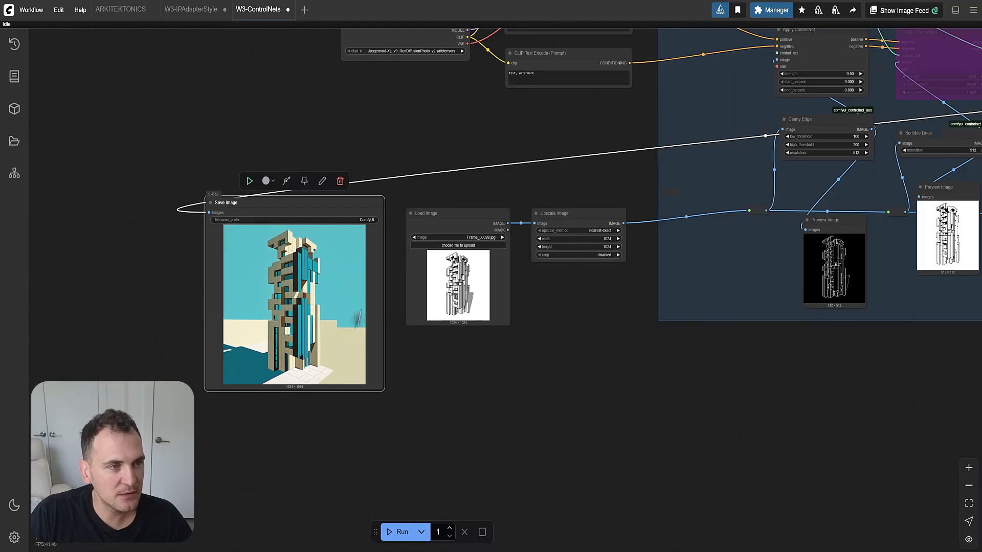
scroll(334, 307, down, 3)
Gather the style-reference and Frame_00099 Load Image nodes next to the Save Image node to compare the render with both sources.
drag(551, 141, 557, 212)
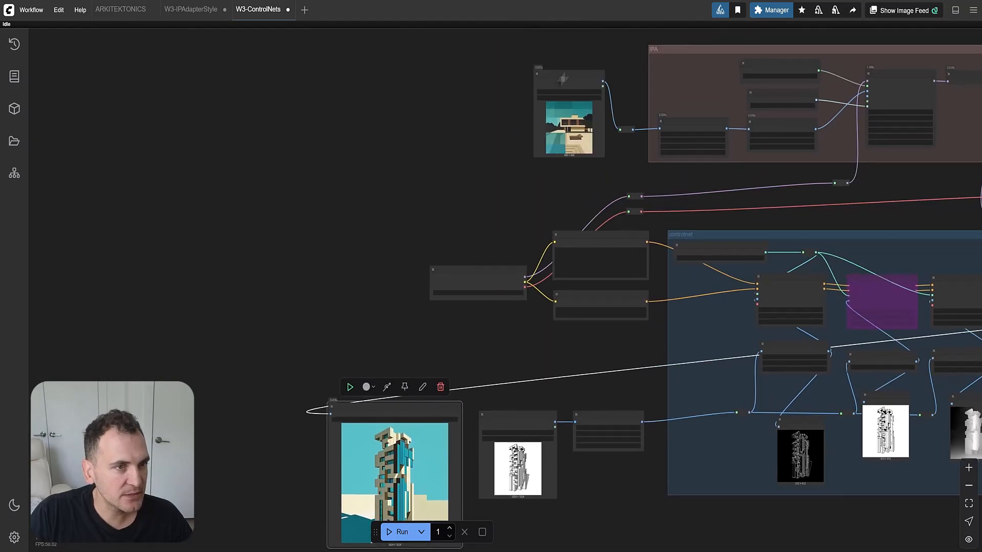
drag(563, 79, 495, 313)
drag(432, 358, 392, 267)
scroll(379, 329, up, 5)
drag(379, 311, 372, 211)
scroll(519, 370, up, 5)
drag(450, 335, 511, 343)
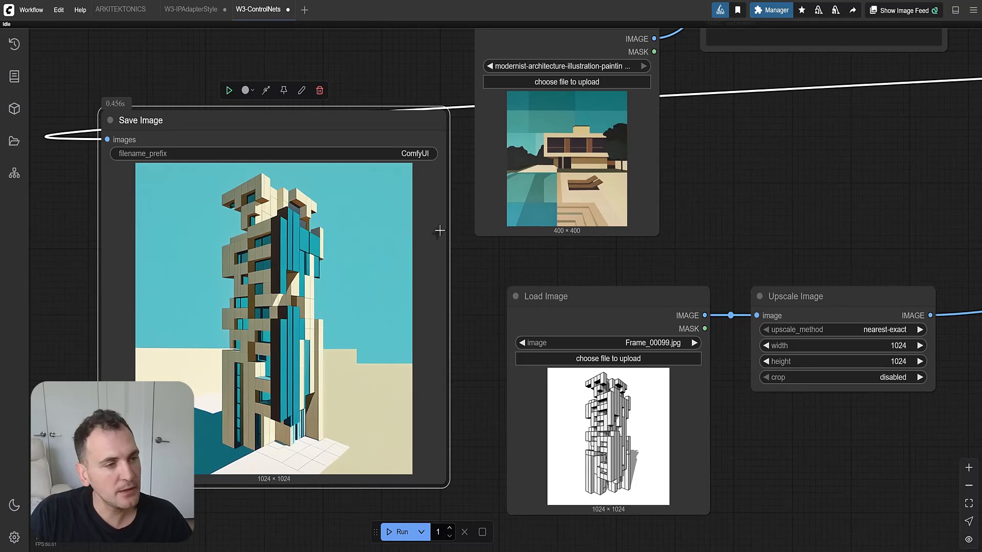
drag(550, 309, 513, 287)
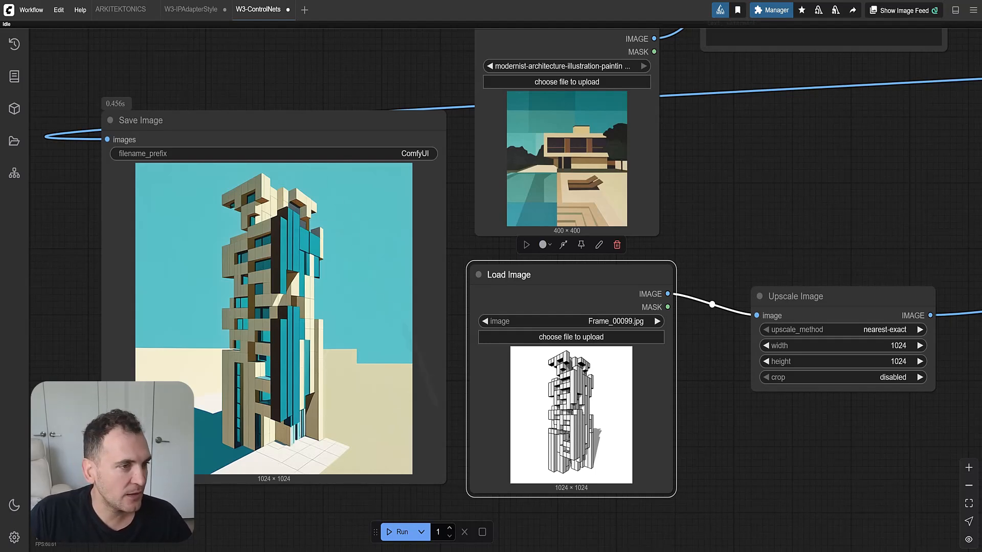
Return the Save Image node to the end of the workflow and the style-reference Load Image node beside the IPA group.
scroll(97, 346, down, 10)
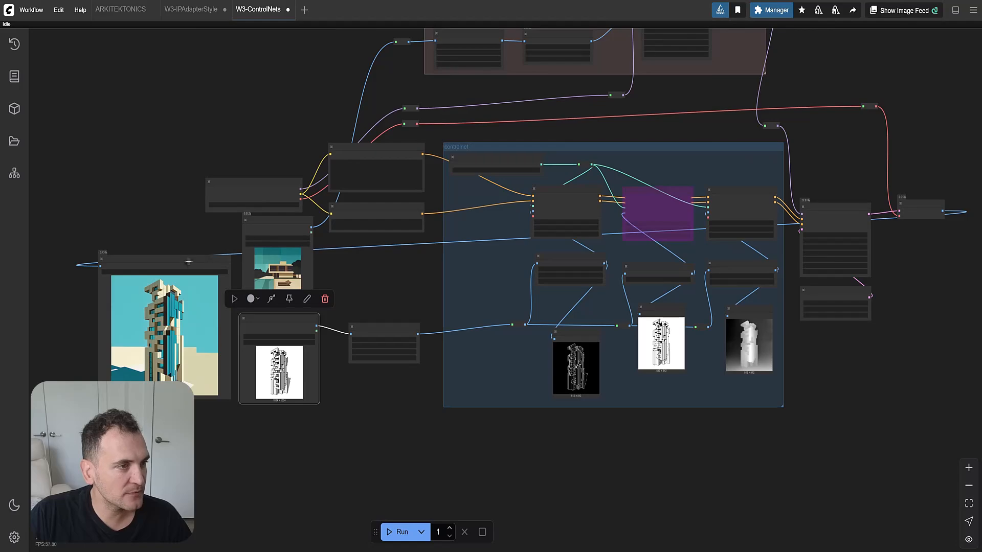
scroll(189, 262, down, 3)
drag(189, 262, 833, 223)
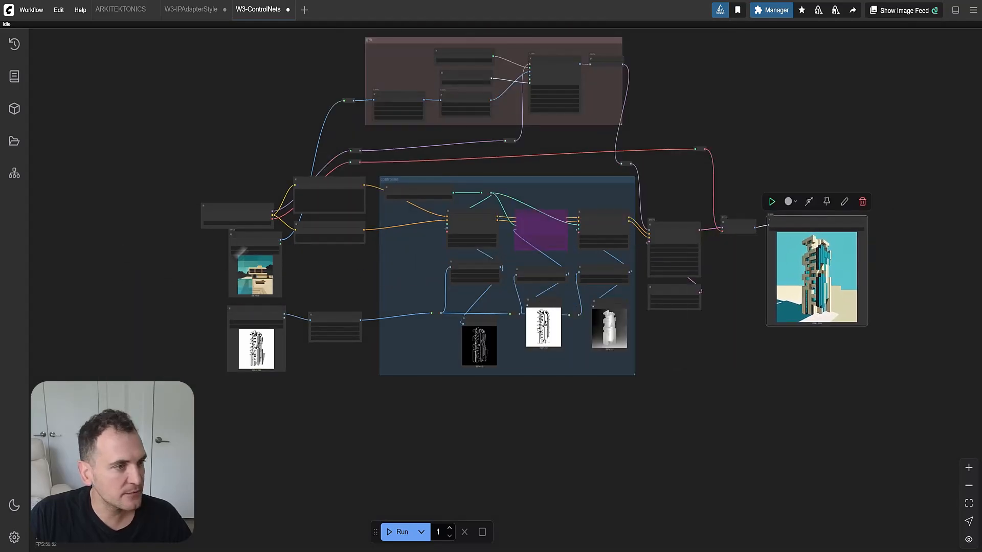
drag(238, 250, 264, 107)
Examine the IPAdapter Advanced node's weight, weight_type and start/end settings in the IPA group.
scroll(506, 244, up, 2)
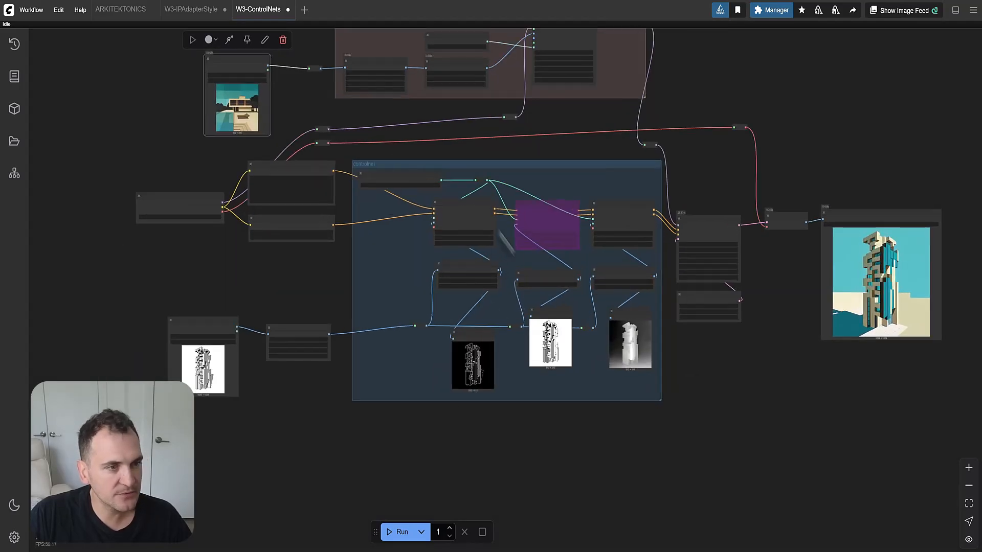
drag(506, 230, 554, 377)
drag(562, 440, 569, 337)
scroll(570, 337, up, 4)
drag(556, 105, 503, 368)
scroll(600, 225, up, 5)
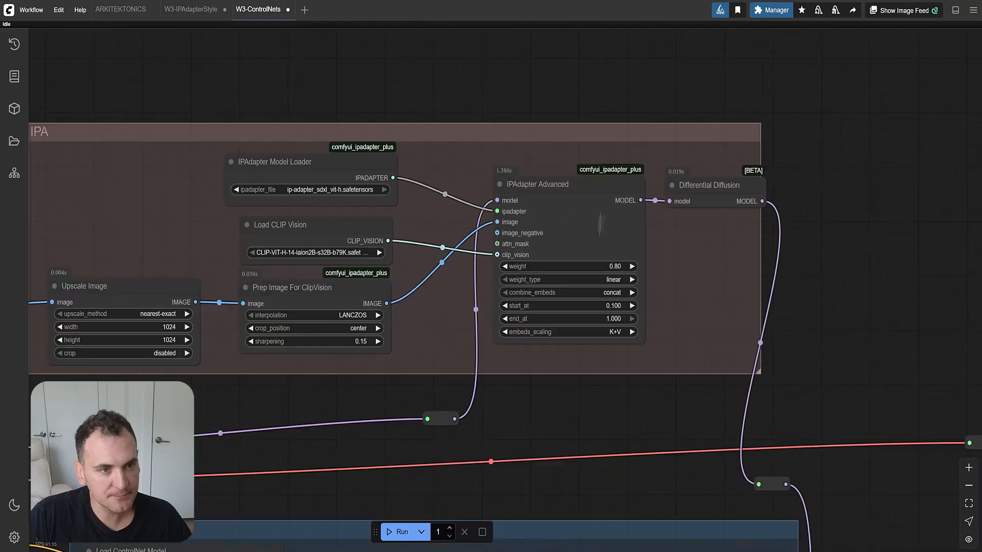
scroll(600, 225, up, 4)
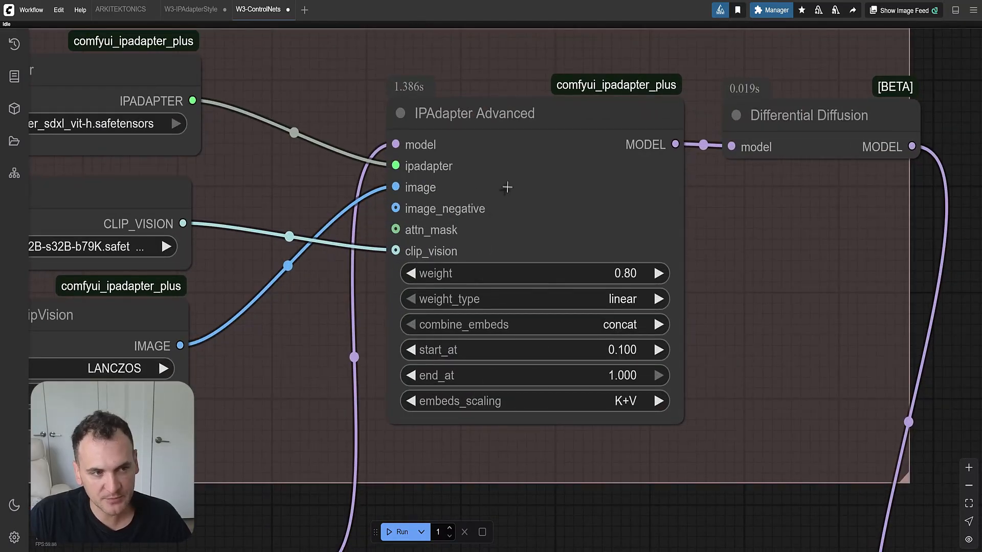
scroll(526, 193, down, 12)
Review the ControlNet group with its Canny, Scribble and Depth branches in relation to the complete workflow.
drag(562, 210, 684, 57)
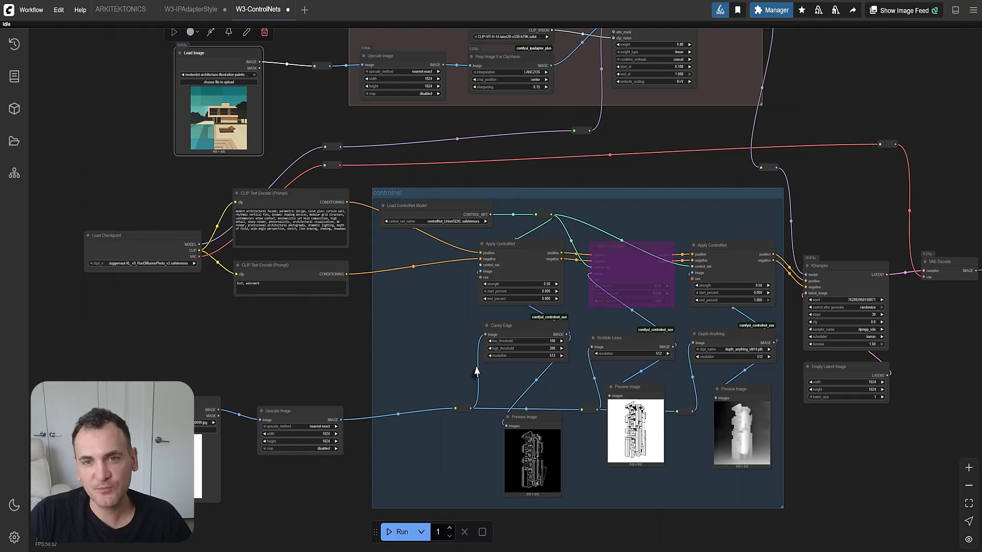
scroll(471, 366, down, 3)
drag(476, 351, 439, 380)
scroll(438, 379, up, 2)
drag(546, 348, 523, 327)
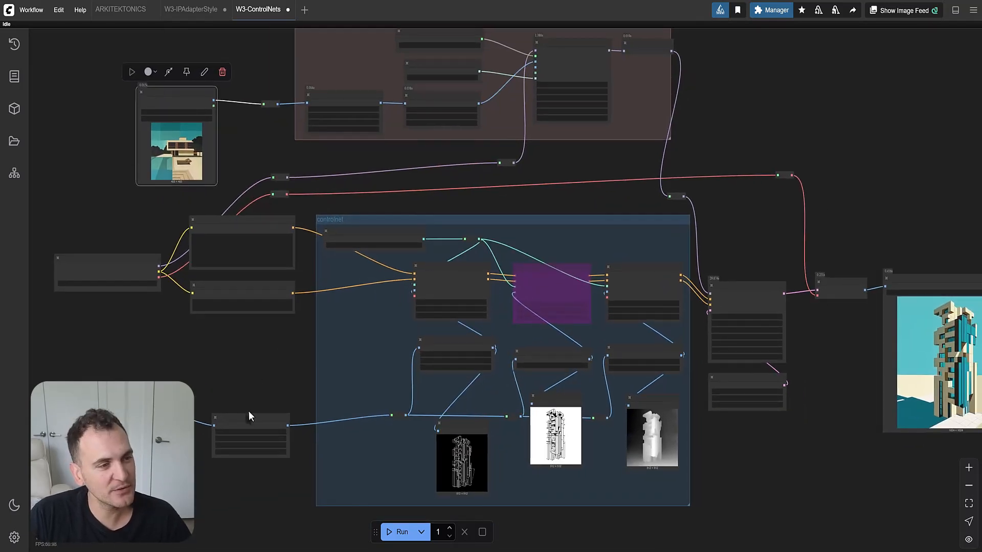
drag(329, 323, 341, 352)
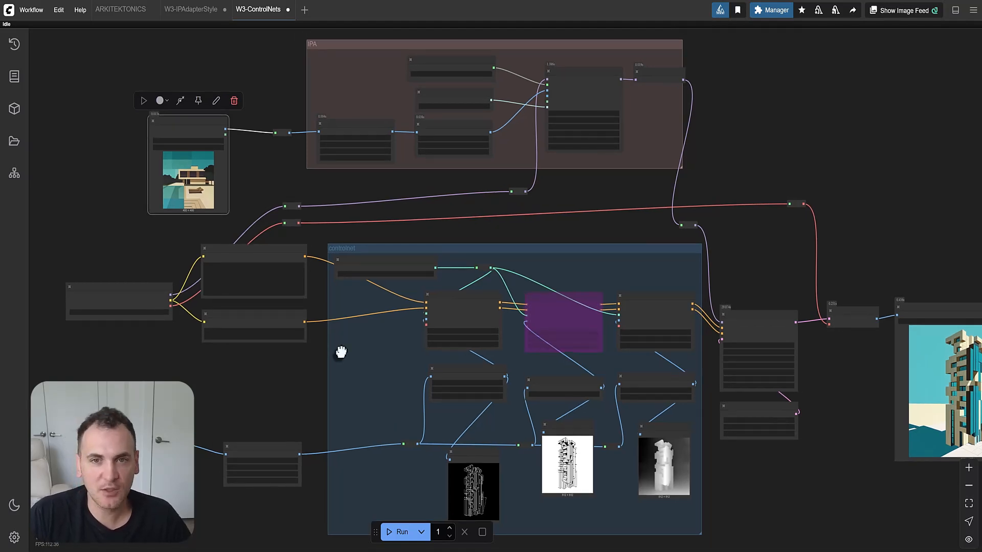
drag(246, 427, 243, 394)
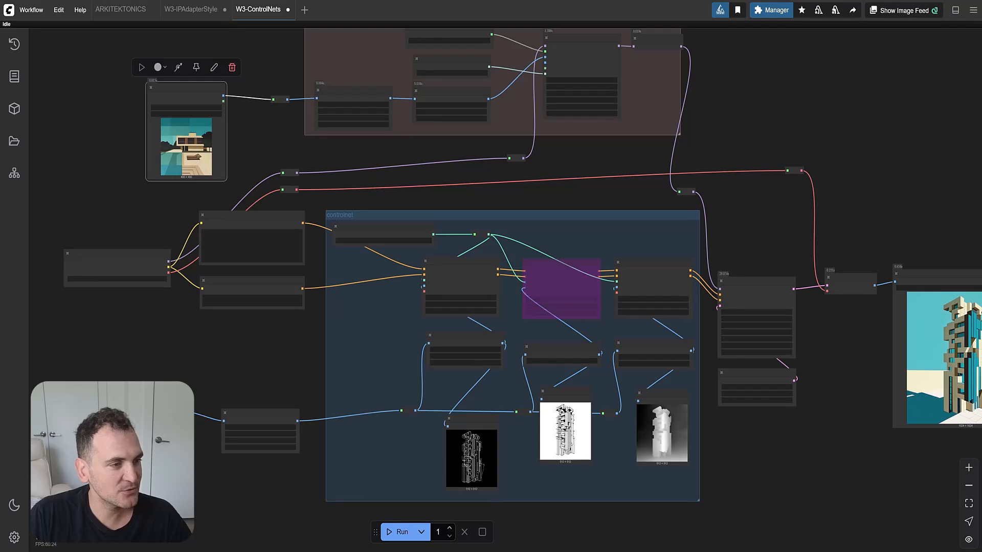